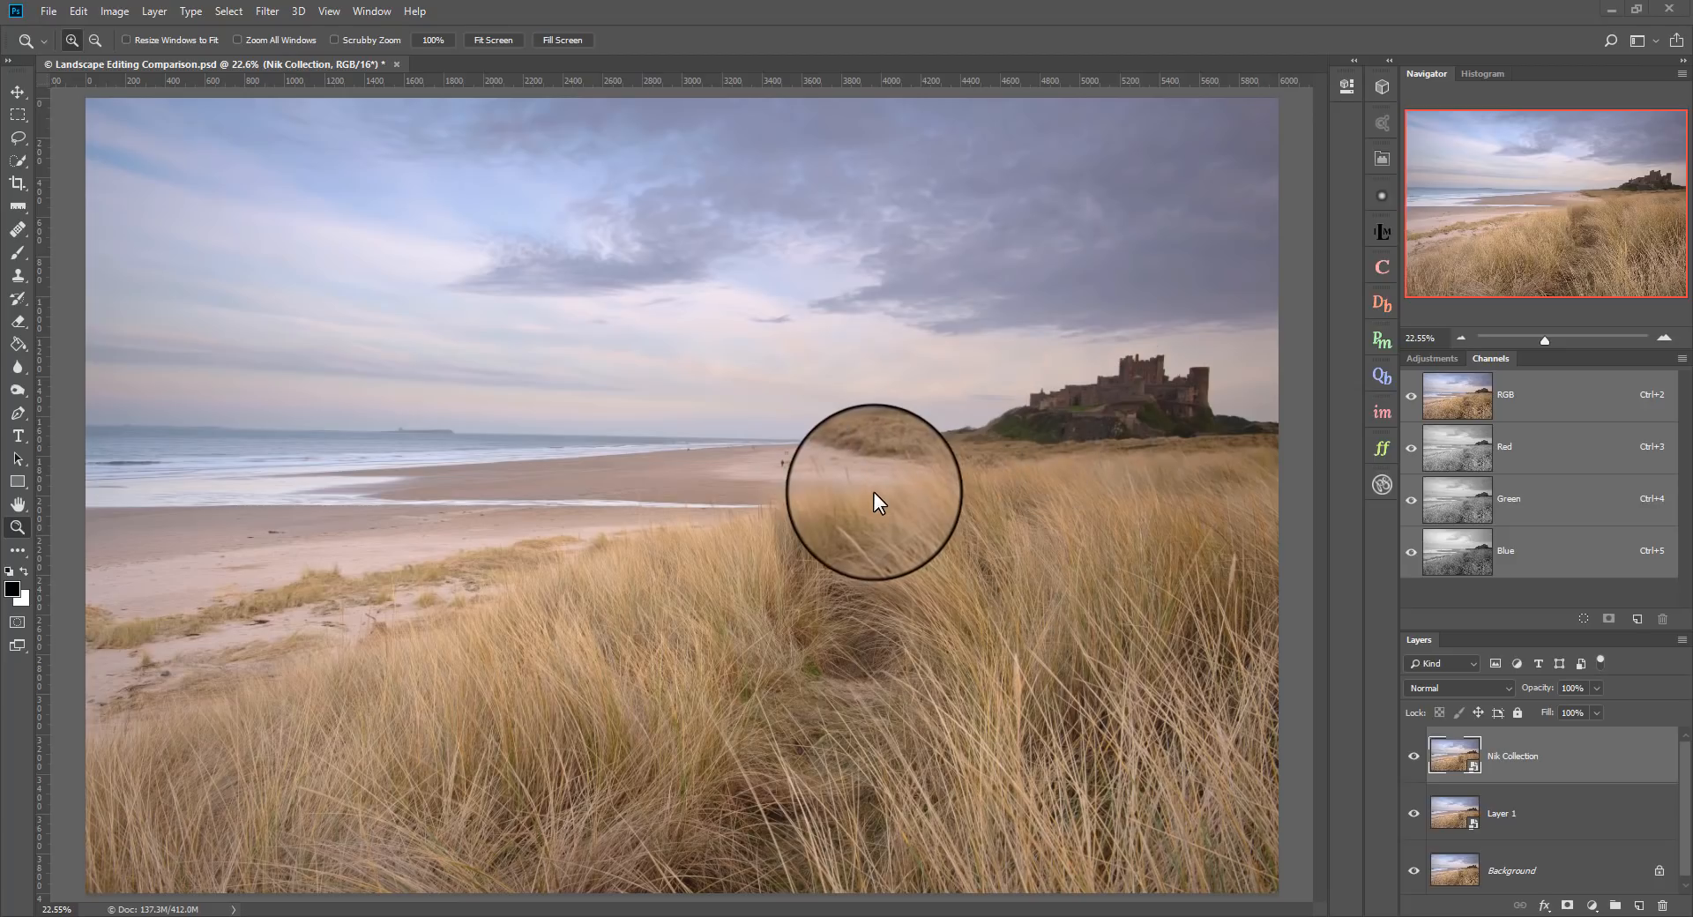
# Open the Nik Collection layer in the Color Efex Pro 4 filter and acknowledge the Smart Object warning.
pyautogui.click(264, 11)
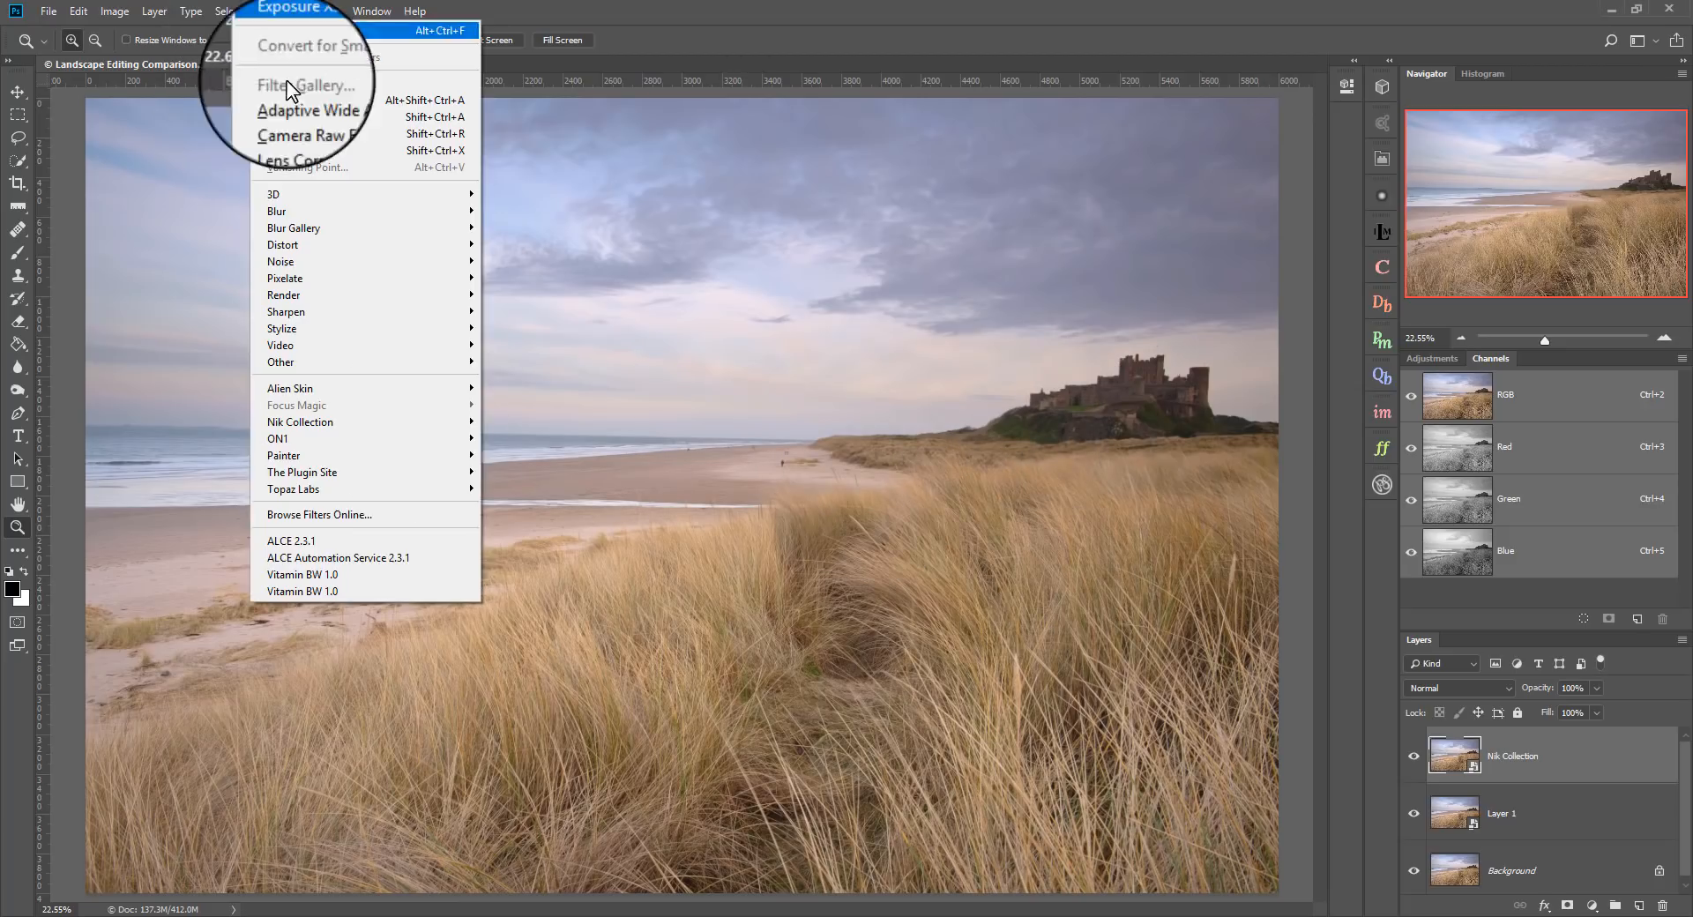
pyautogui.moveTo(419, 490)
pyautogui.moveTo(333, 422)
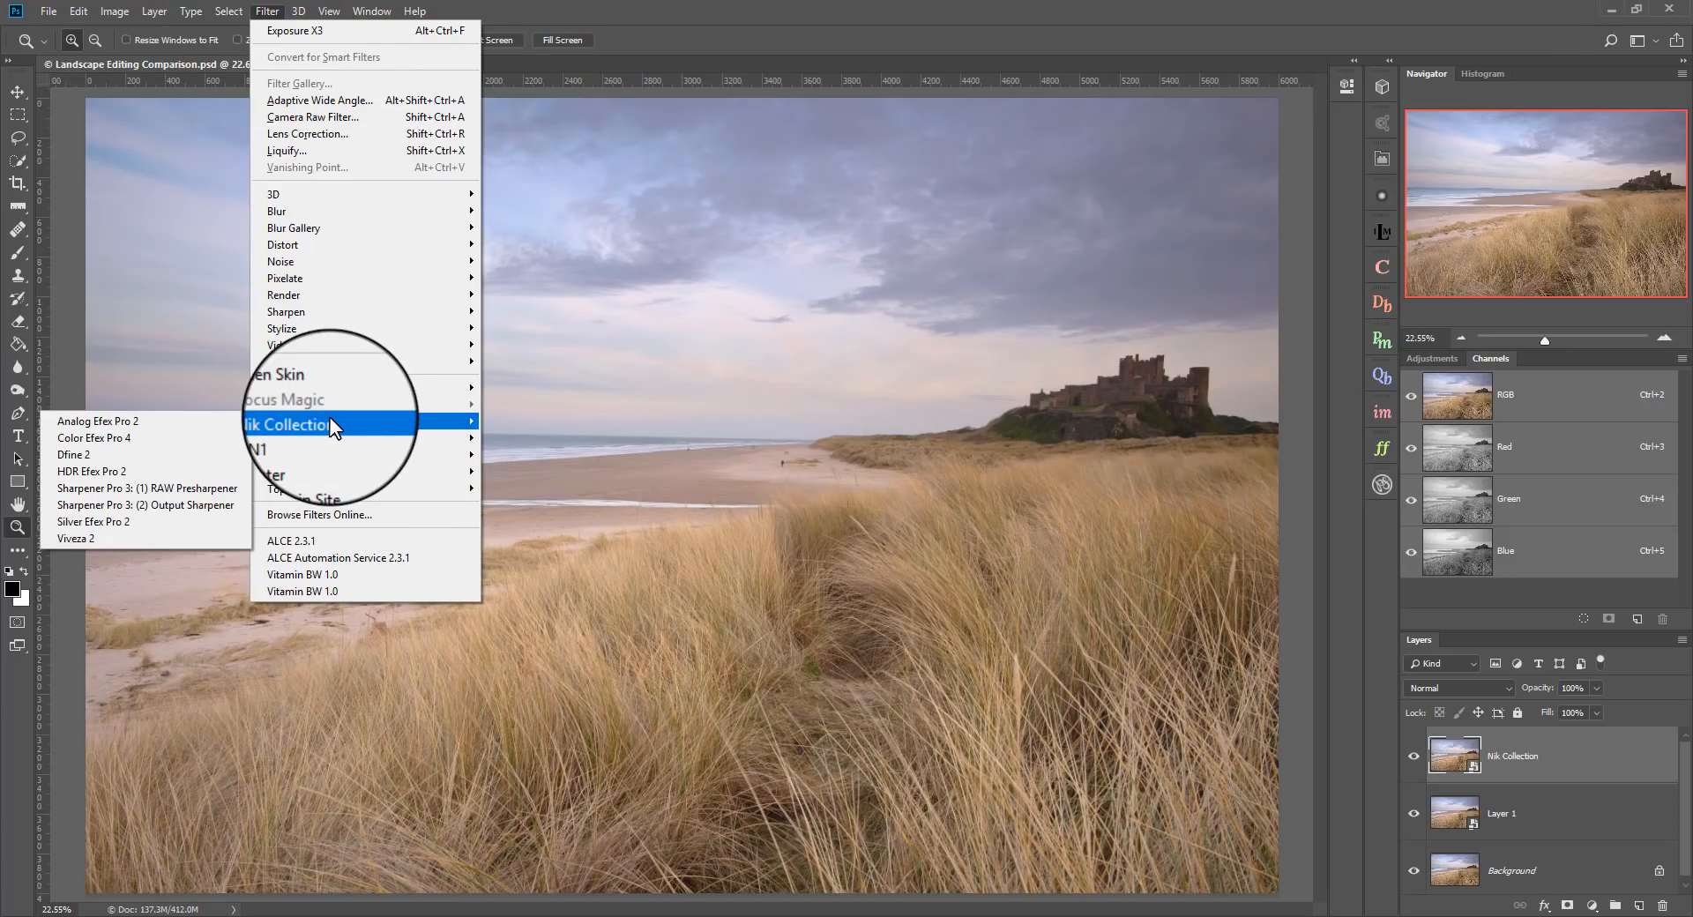
pyautogui.click(151, 442)
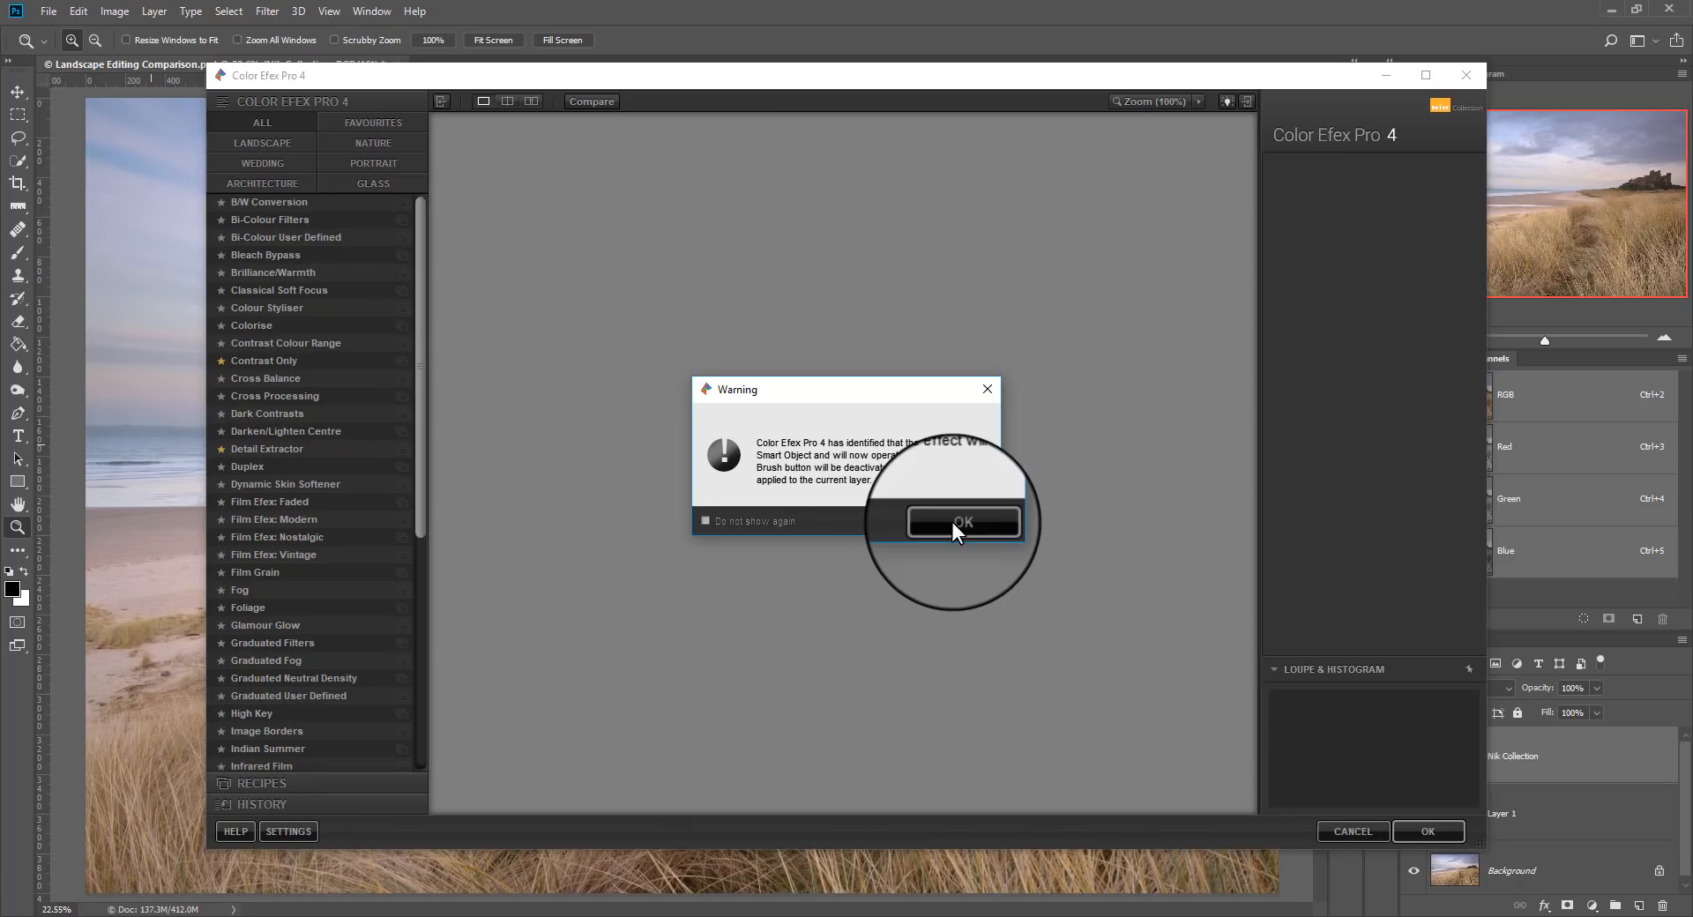
pyautogui.click(953, 522)
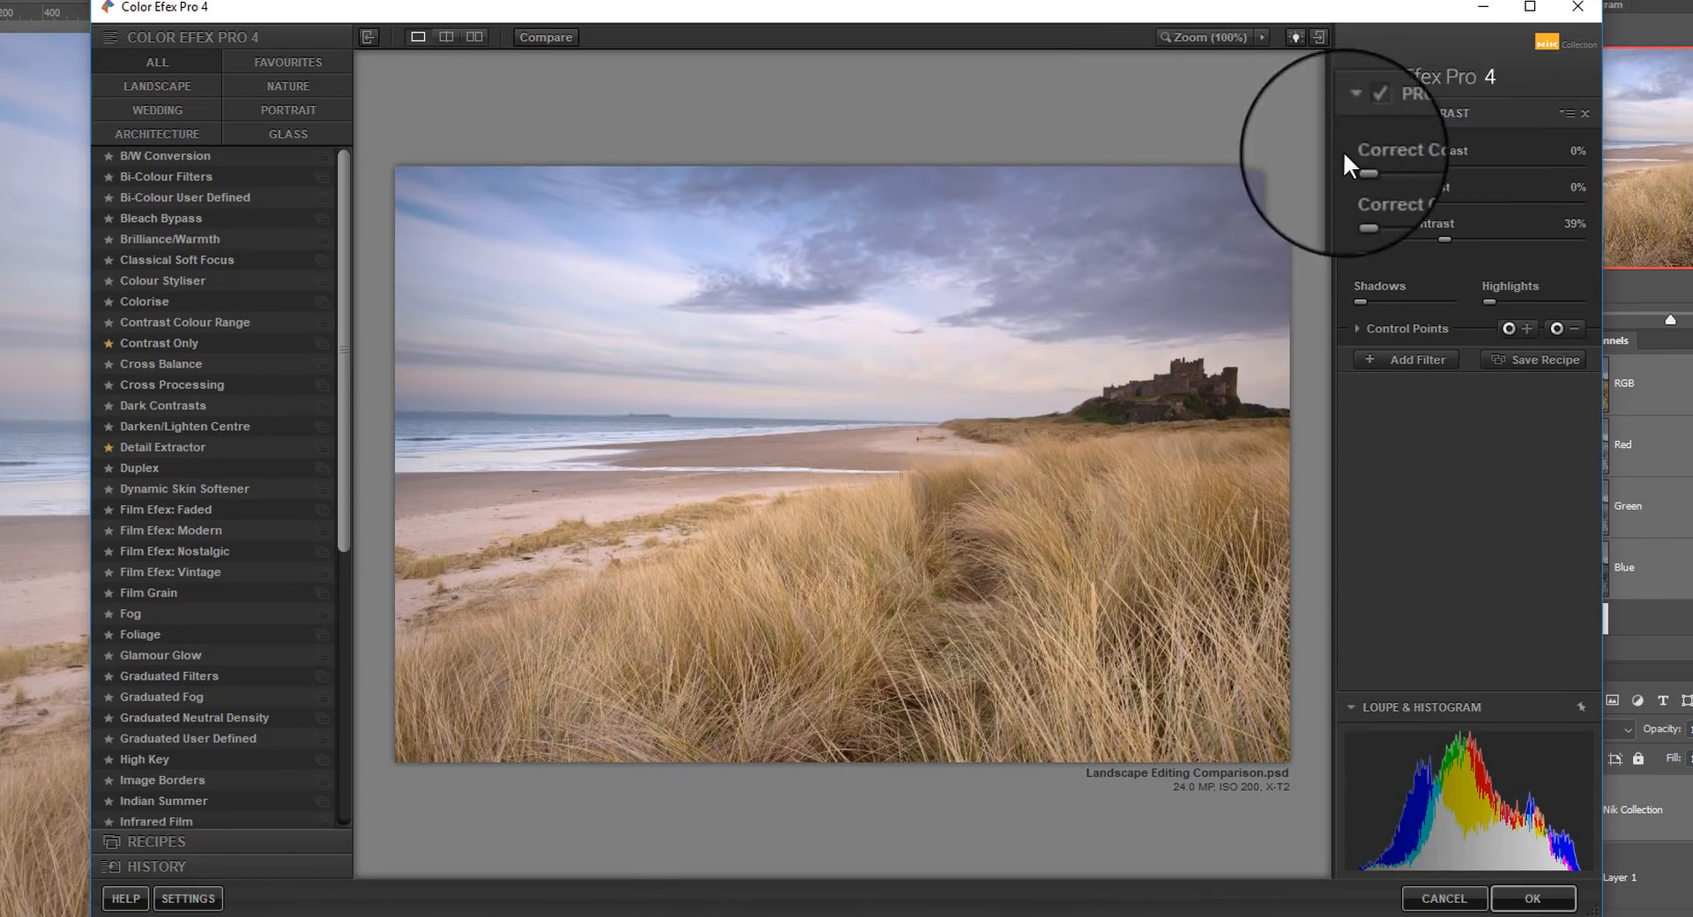
# Set Pro Contrast's Dynamic Contrast to 52% and add a Skylight Filter to the filter stack.
pyautogui.moveTo(1443, 236)
pyautogui.mouseDown()
pyautogui.moveTo(1319, 239)
pyautogui.moveTo(1636, 255)
pyautogui.moveTo(1310, 238)
pyautogui.moveTo(1550, 255)
pyautogui.moveTo(1442, 242)
pyautogui.moveTo(1497, 246)
pyautogui.moveTo(1472, 240)
pyautogui.mouseUp()
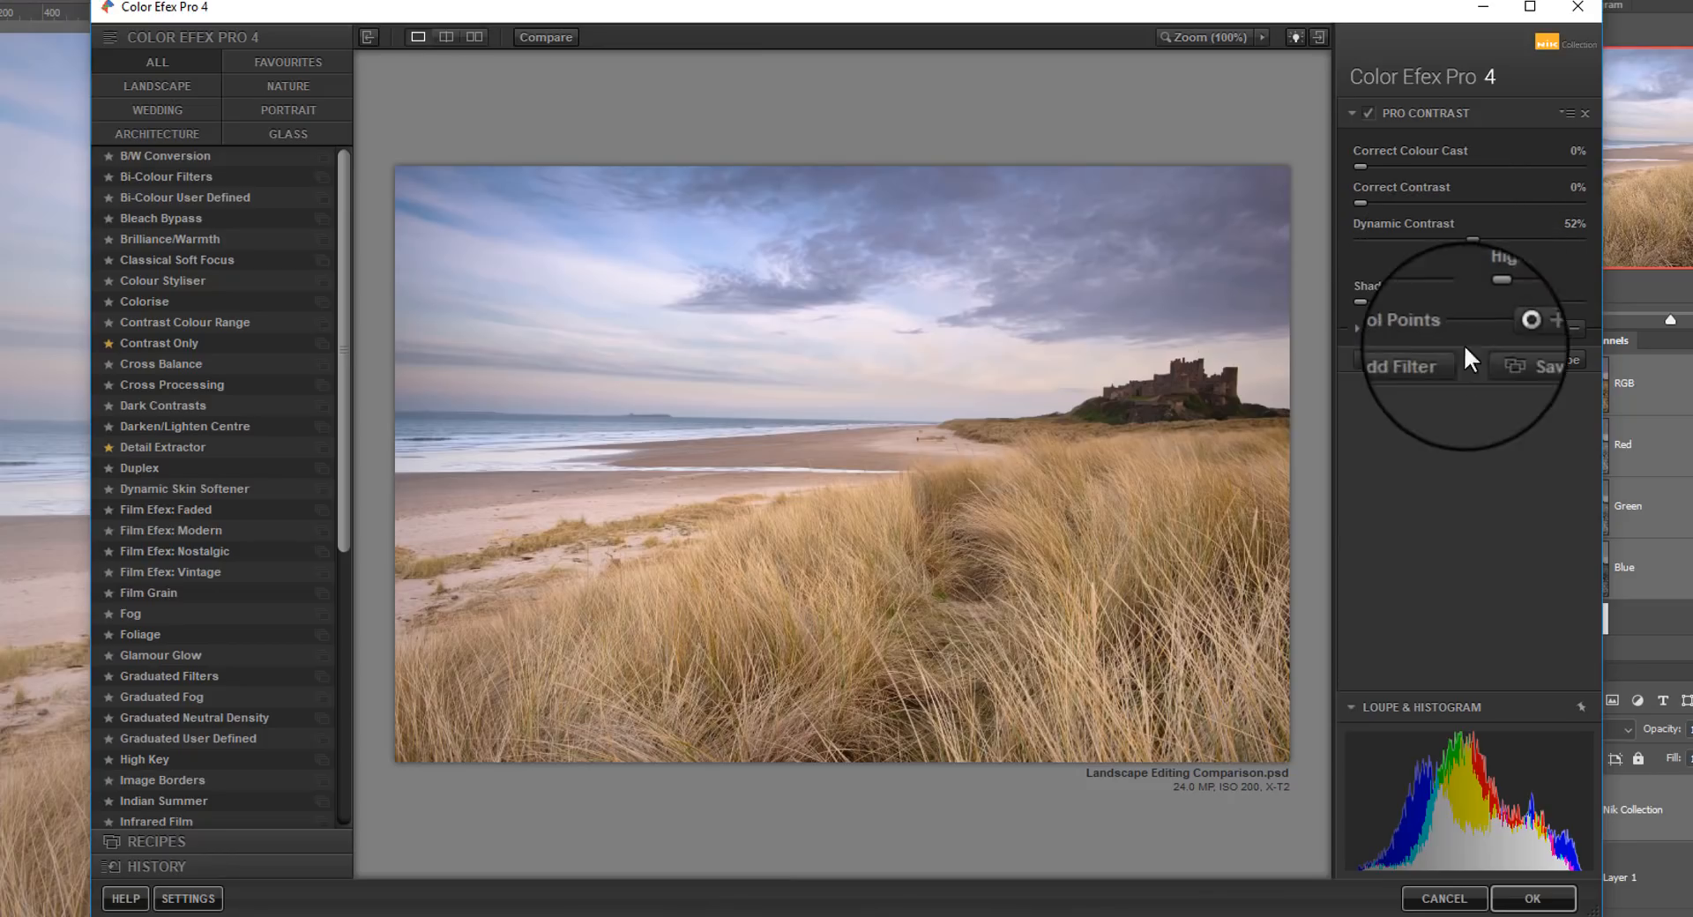
pyautogui.click(1423, 358)
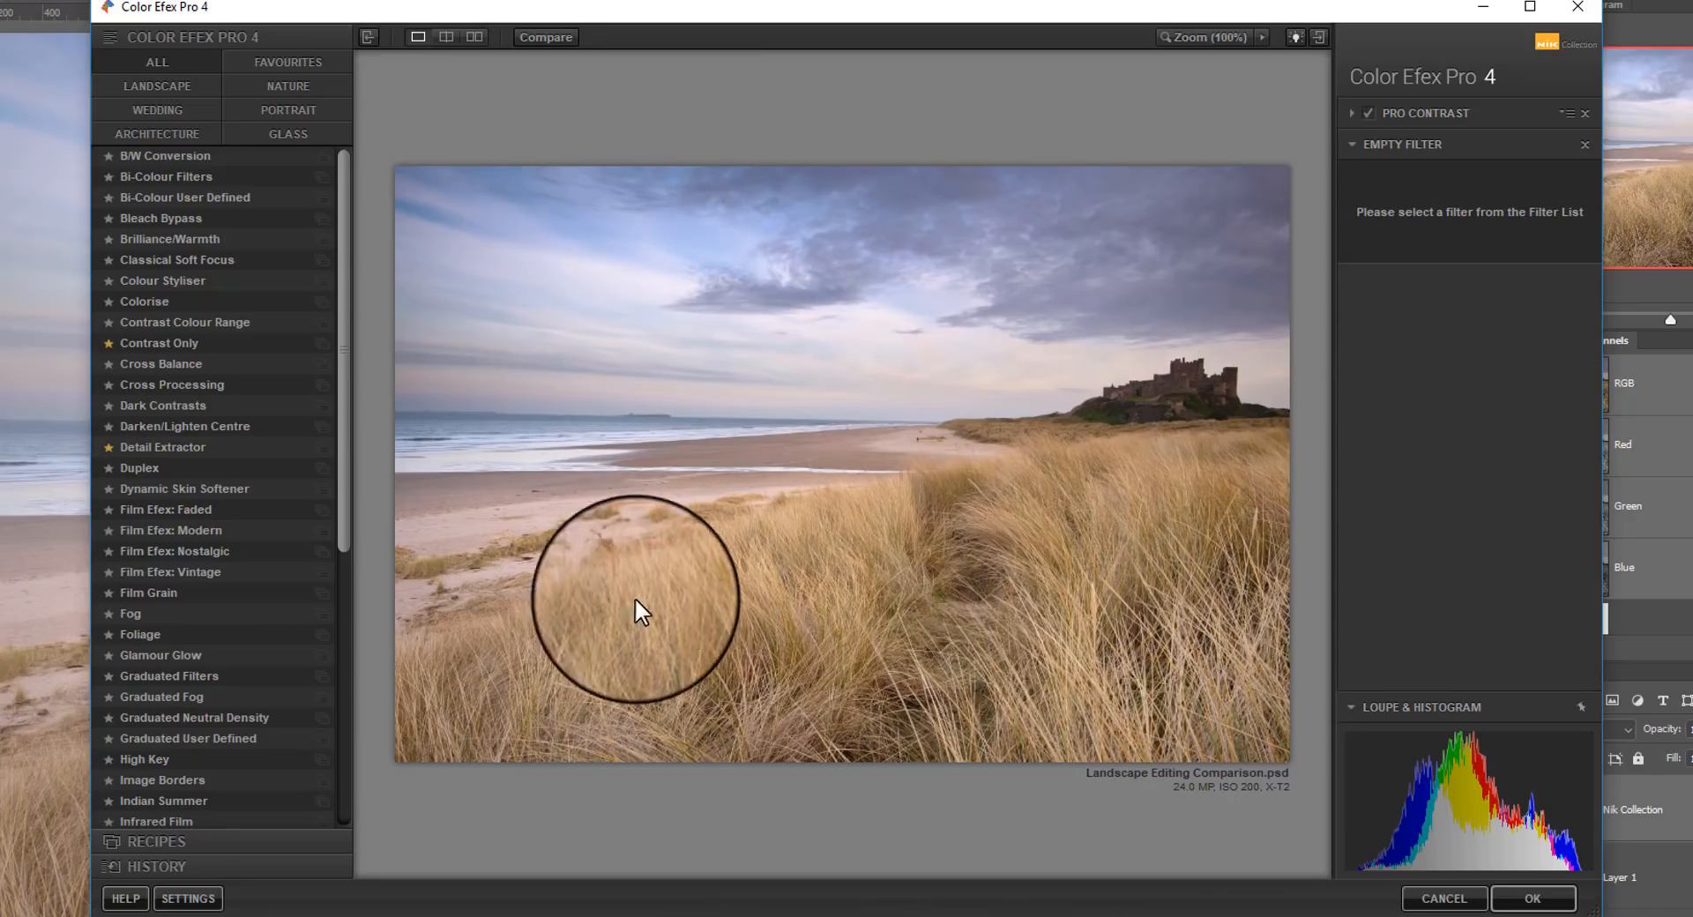
pyautogui.moveTo(347, 331); pyautogui.dragTo(361, 559)
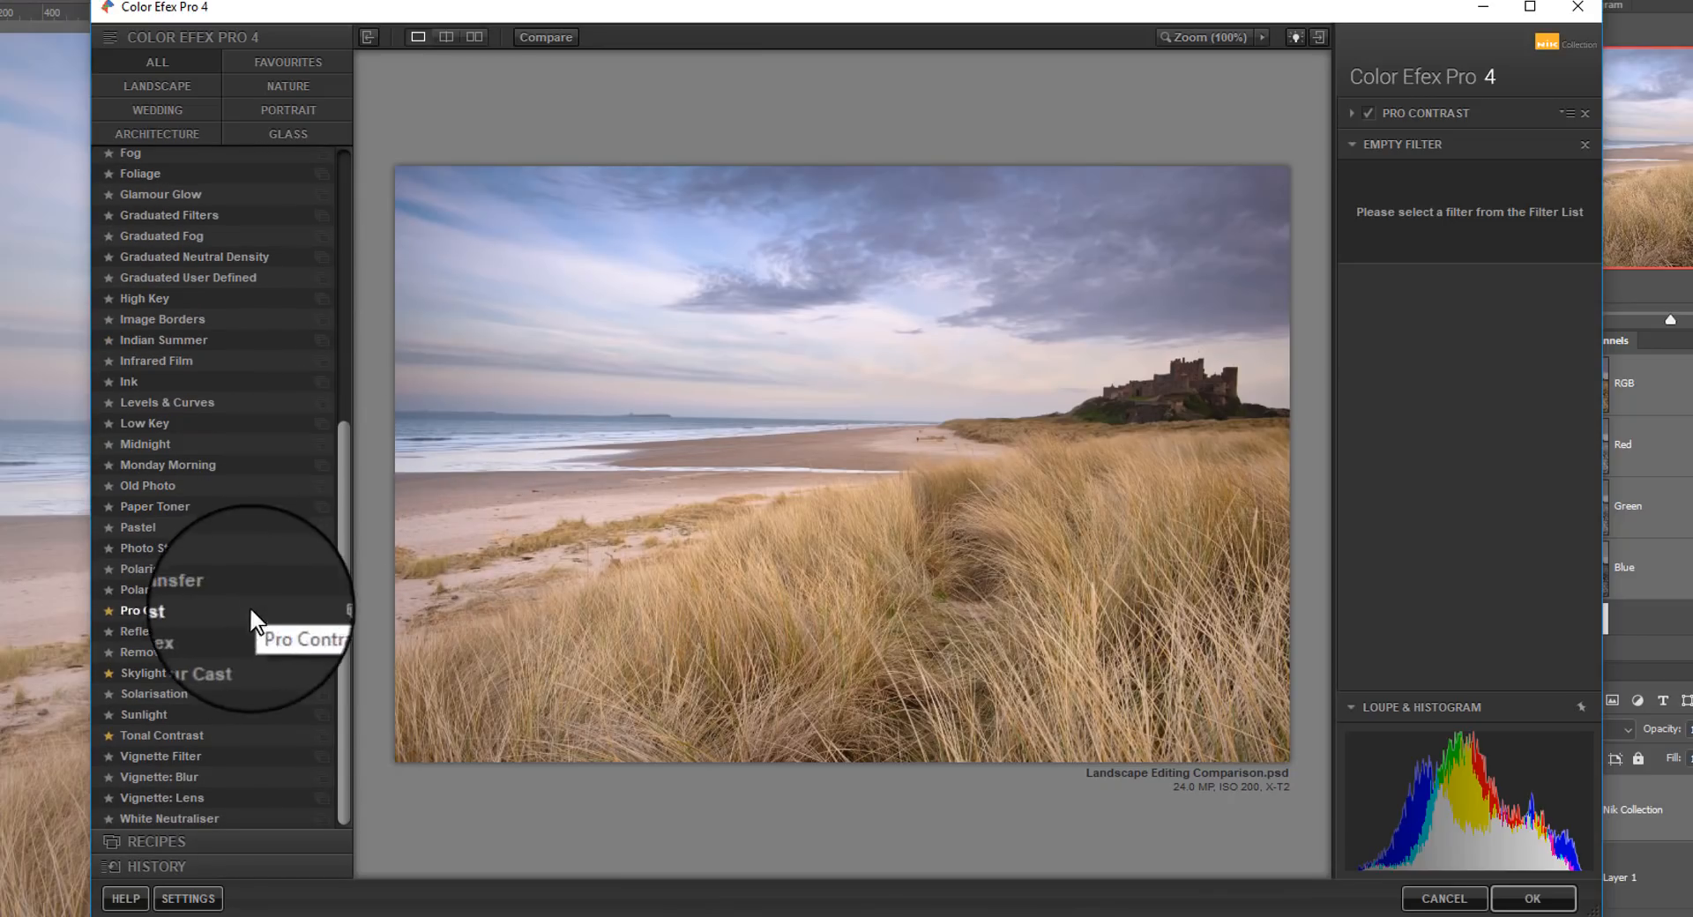
pyautogui.click(168, 669)
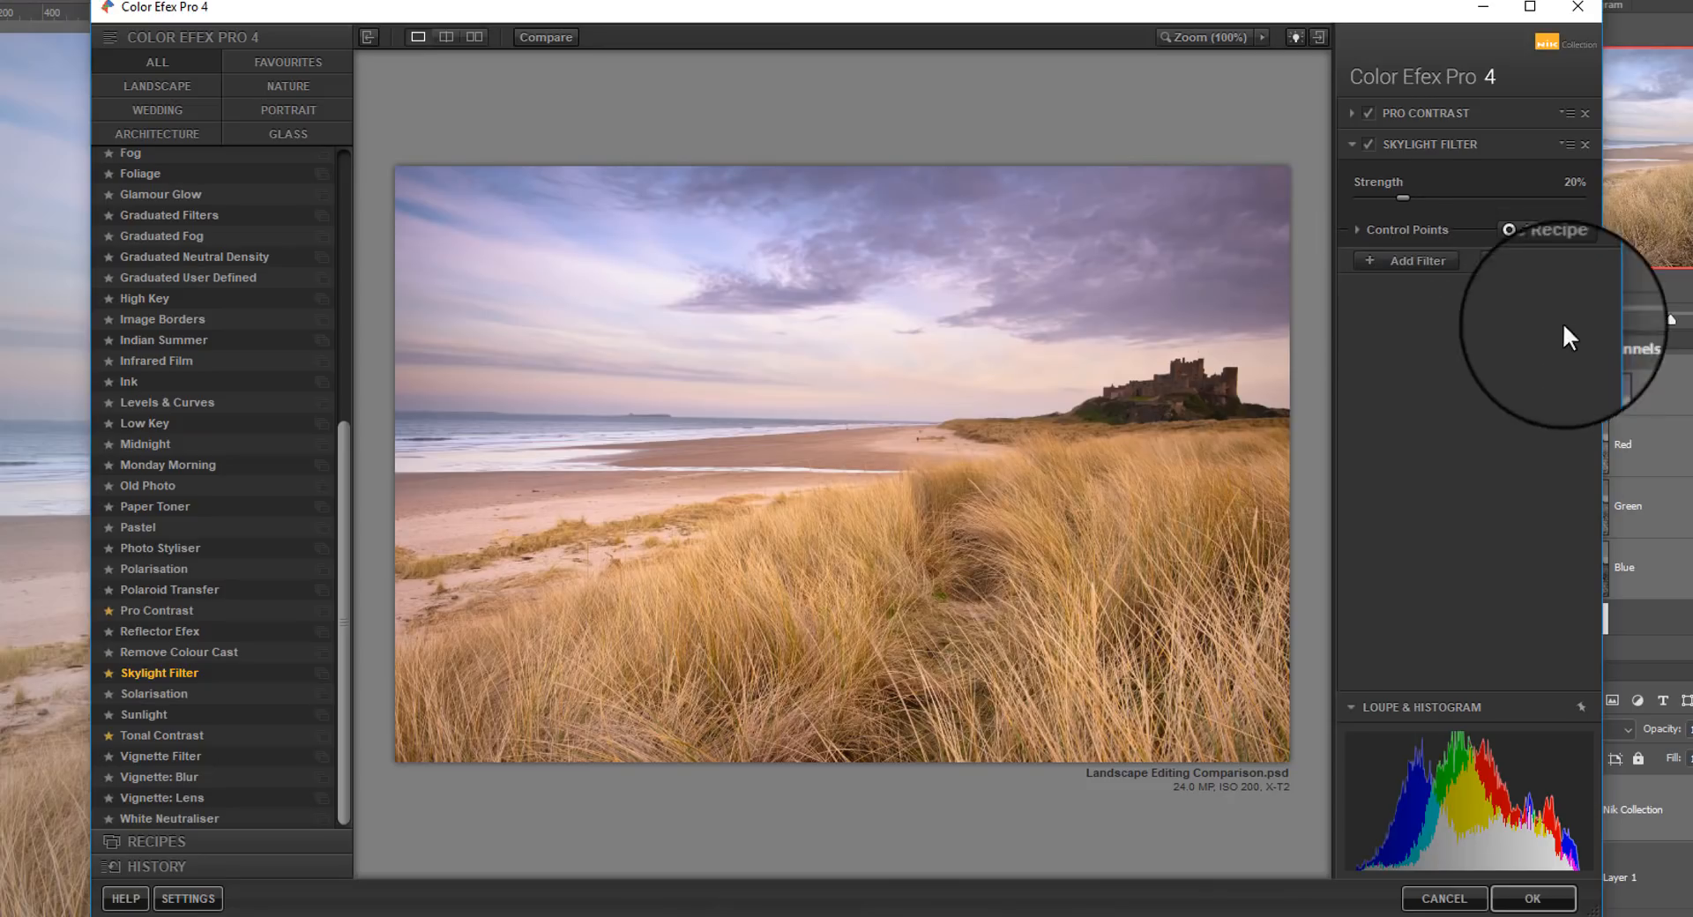
# Place two negative Skylight control points in the dark clouds, about 39% at the sky's far right and 43% near its upper centre.
pyautogui.click(1210, 217)
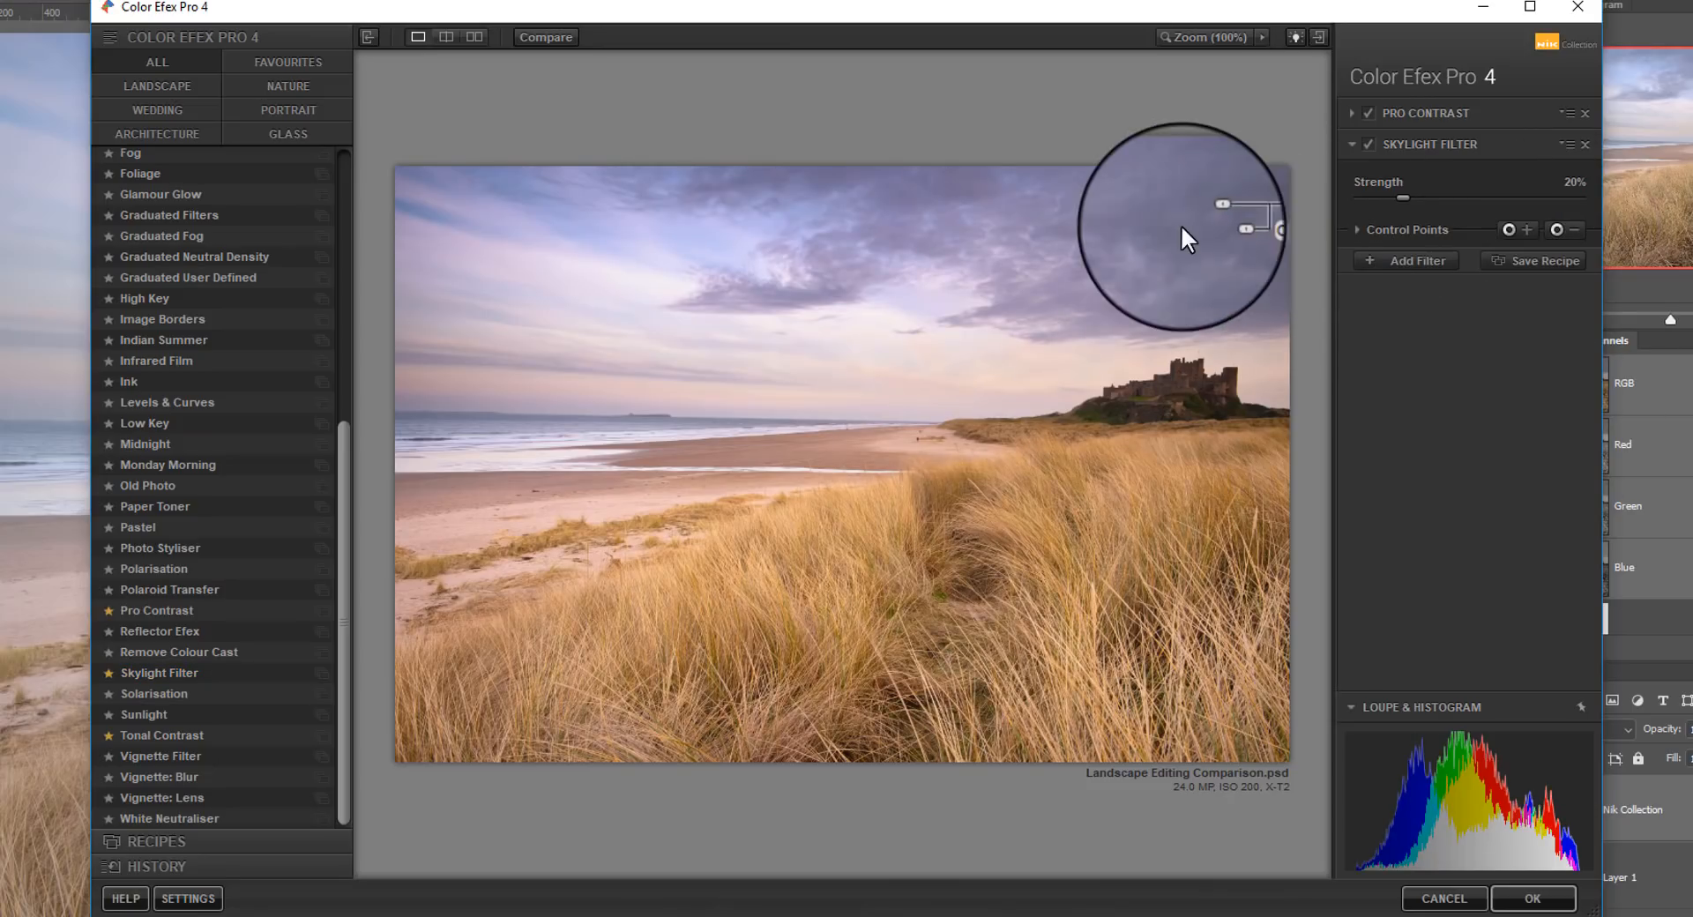
pyautogui.moveTo(1209, 211); pyautogui.dragTo(1196, 212)
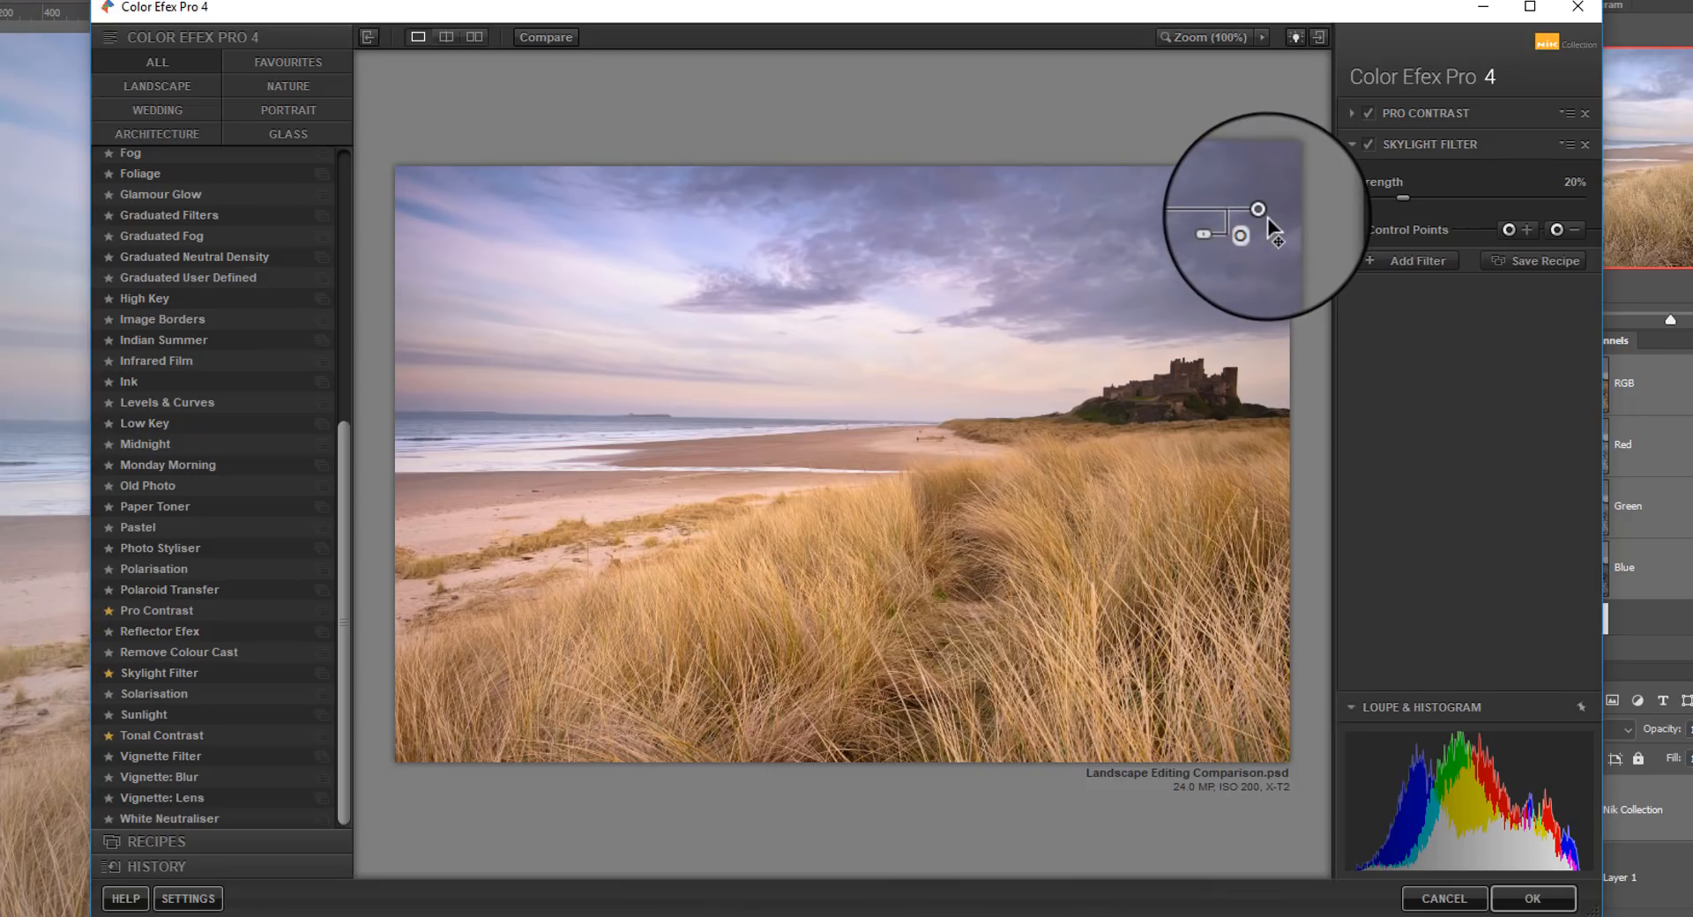
pyautogui.click(1509, 229)
pyautogui.click(852, 237)
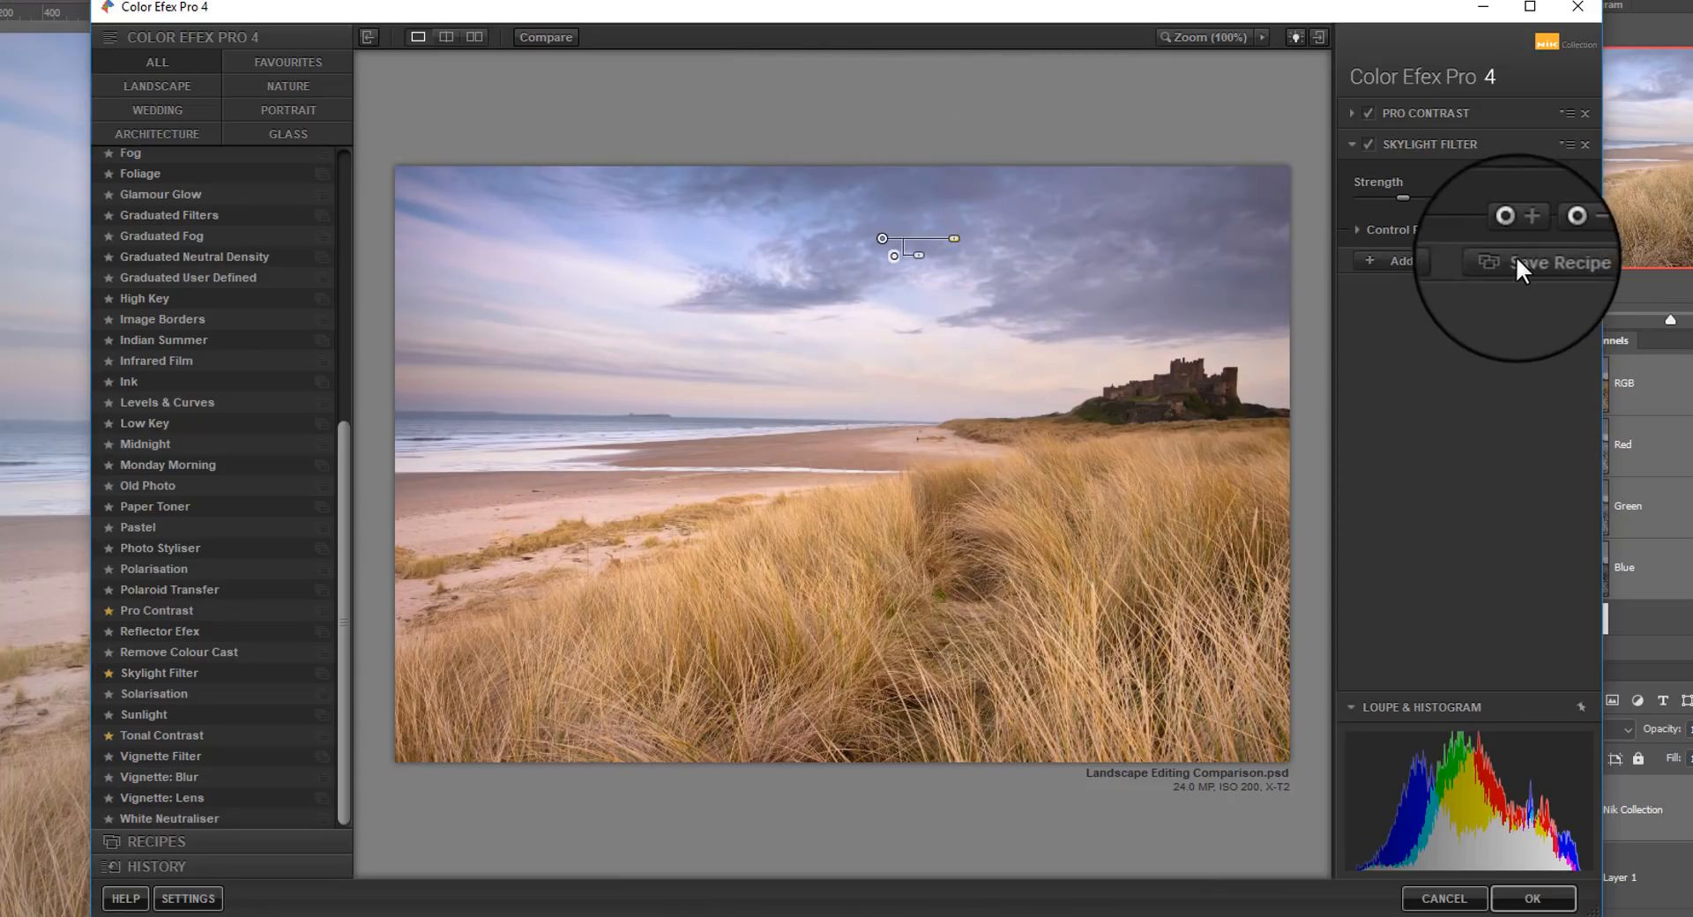
# Add positive Skylight control points in the pale sky, about 44% above the sea horizon and 24% just left of the castle.
pyautogui.click(1508, 230)
pyautogui.click(609, 411)
pyautogui.moveTo(685, 388); pyautogui.dragTo(700, 396)
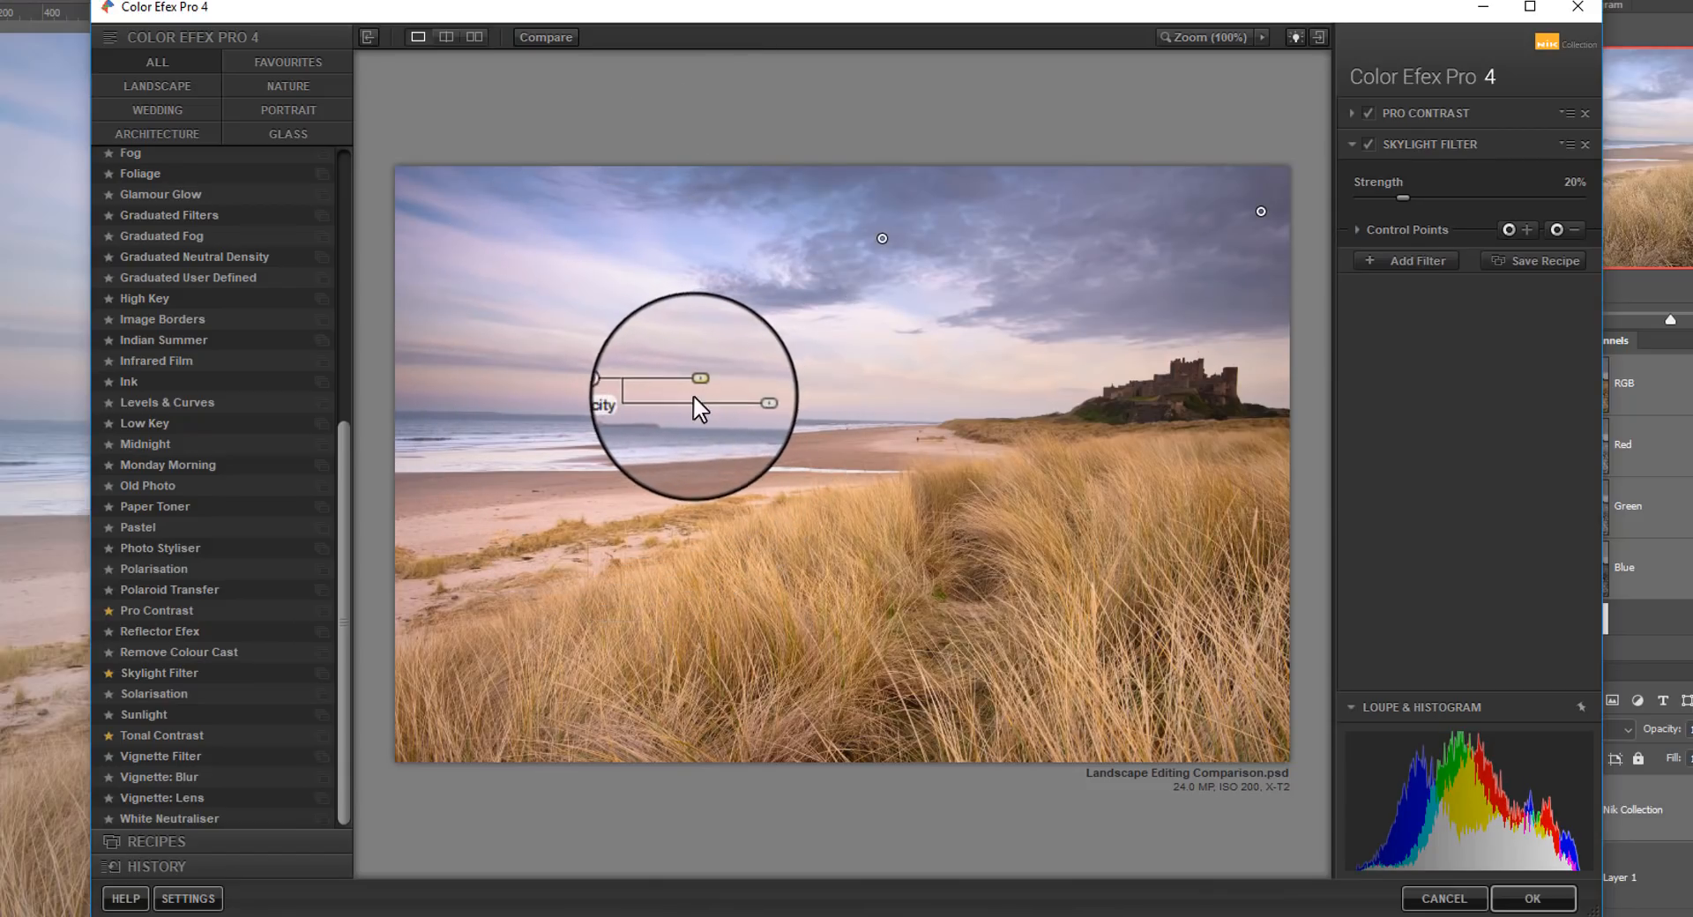
pyautogui.click(1508, 229)
pyautogui.click(1039, 379)
pyautogui.moveTo(1101, 380); pyautogui.dragTo(1105, 381)
# Add two large positive Skylight control points on the foreground grass, about 59% at its centre and 63% further right.
pyautogui.click(1506, 229)
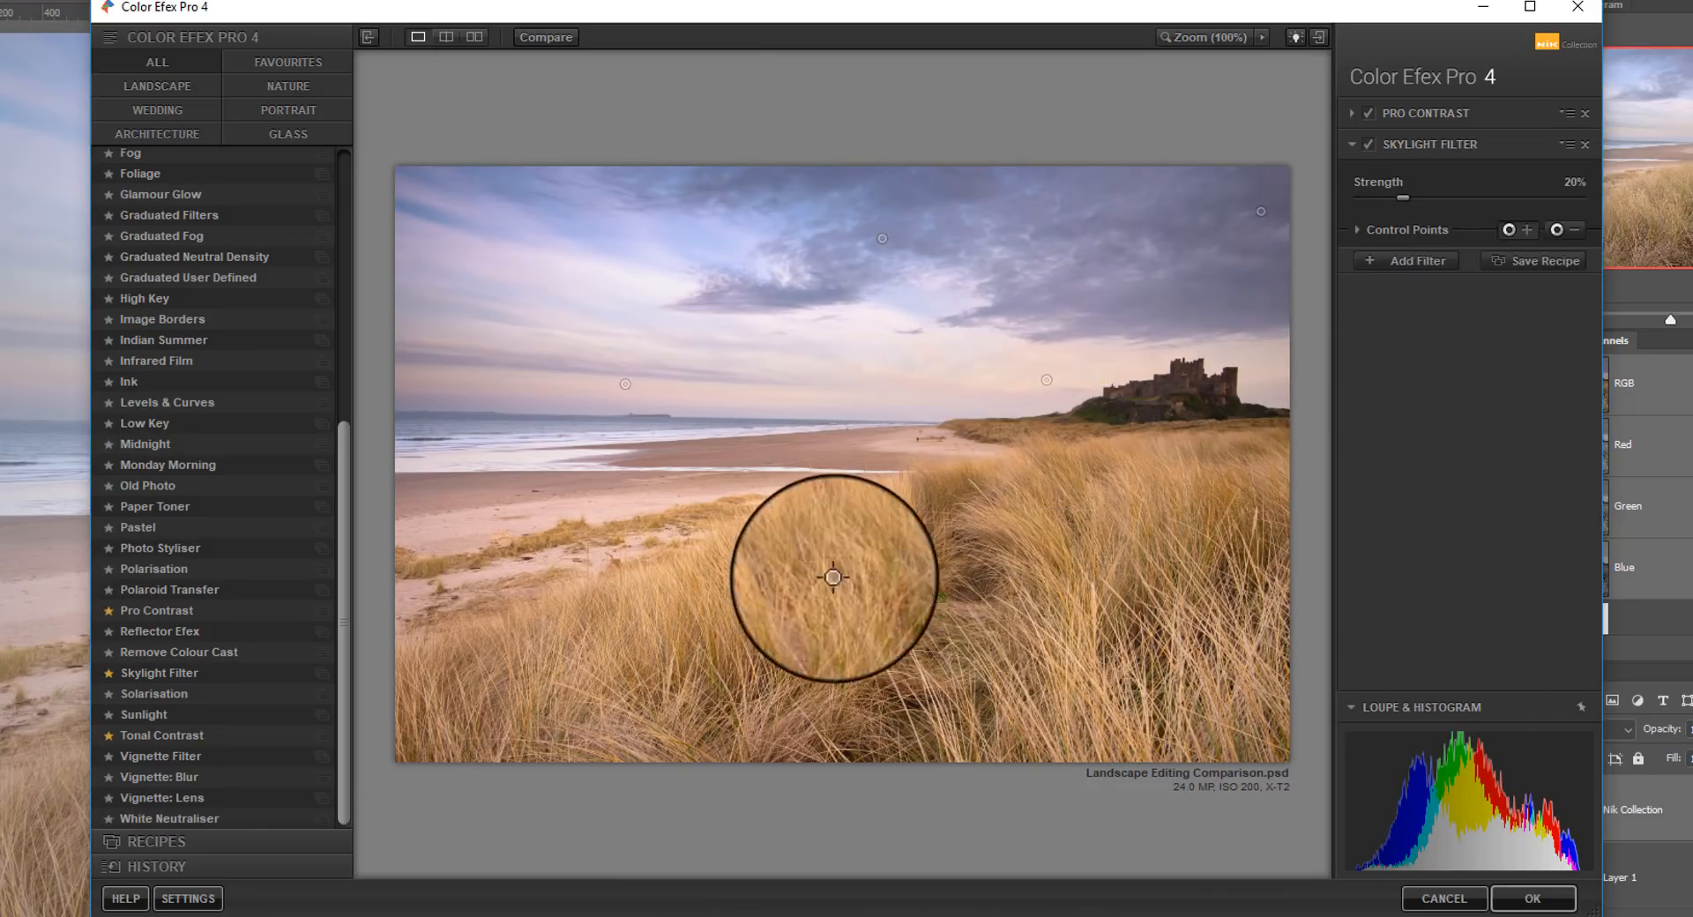
pyautogui.click(770, 646)
pyautogui.moveTo(849, 646); pyautogui.dragTo(880, 647)
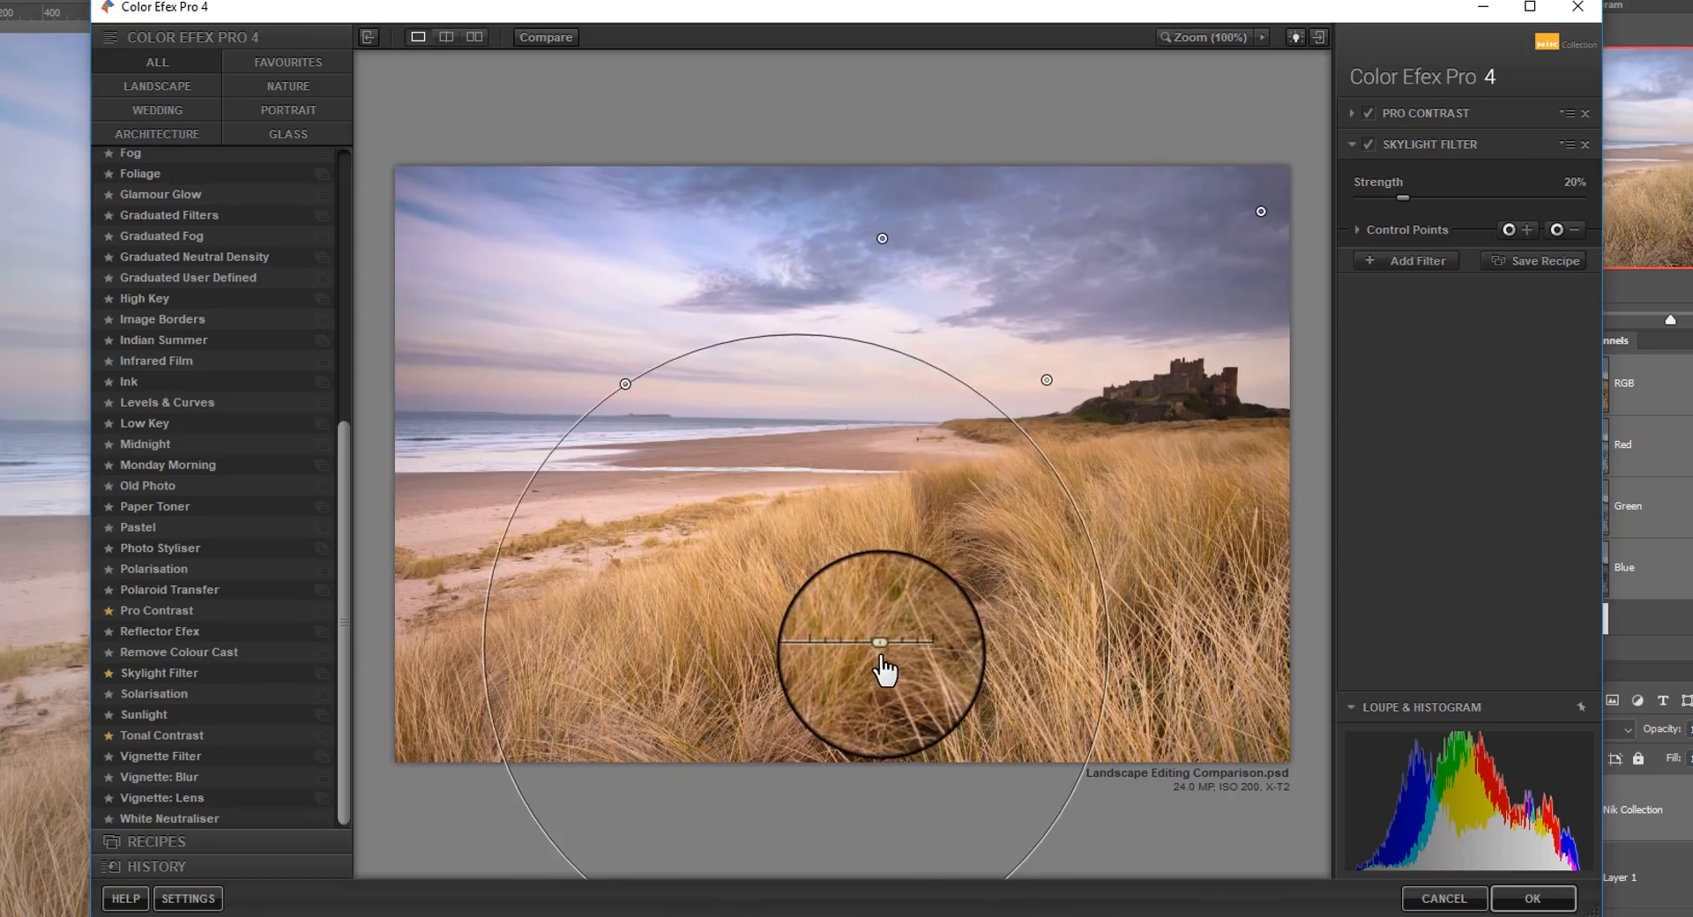
pyautogui.click(1506, 229)
pyautogui.click(1081, 640)
pyautogui.moveTo(1157, 642); pyautogui.dragTo(1193, 642)
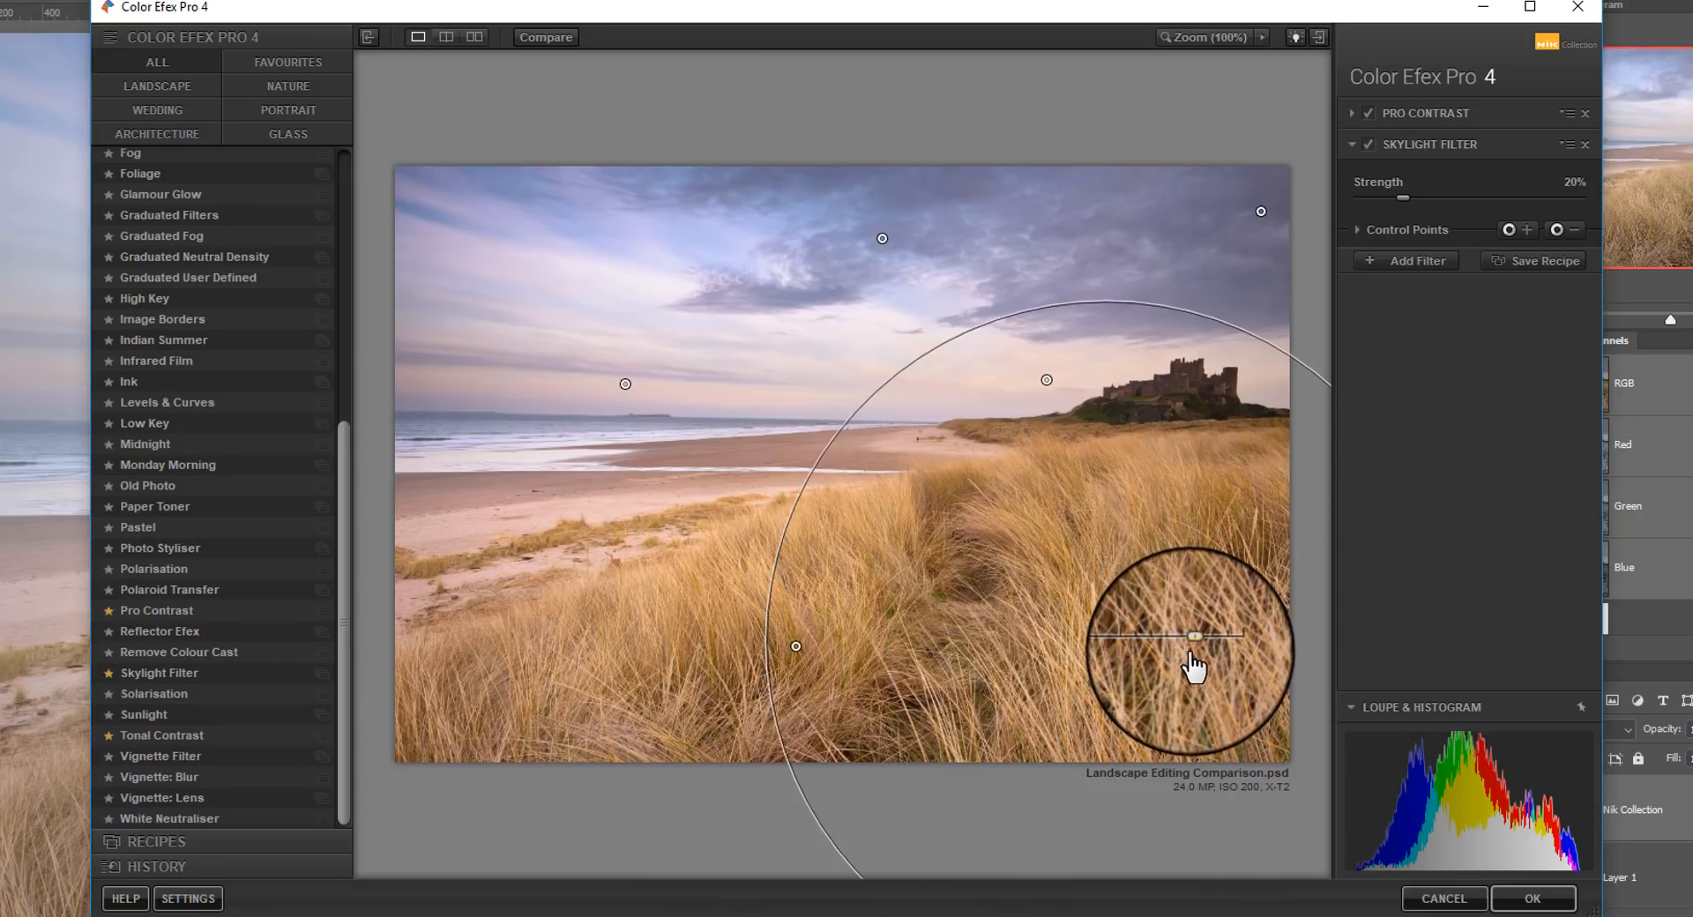
# Add a positive Skylight control point of about 33% on the surf at the left of the photo.
pyautogui.click(1508, 229)
pyautogui.click(522, 465)
pyautogui.moveTo(596, 462); pyautogui.dragTo(545, 462)
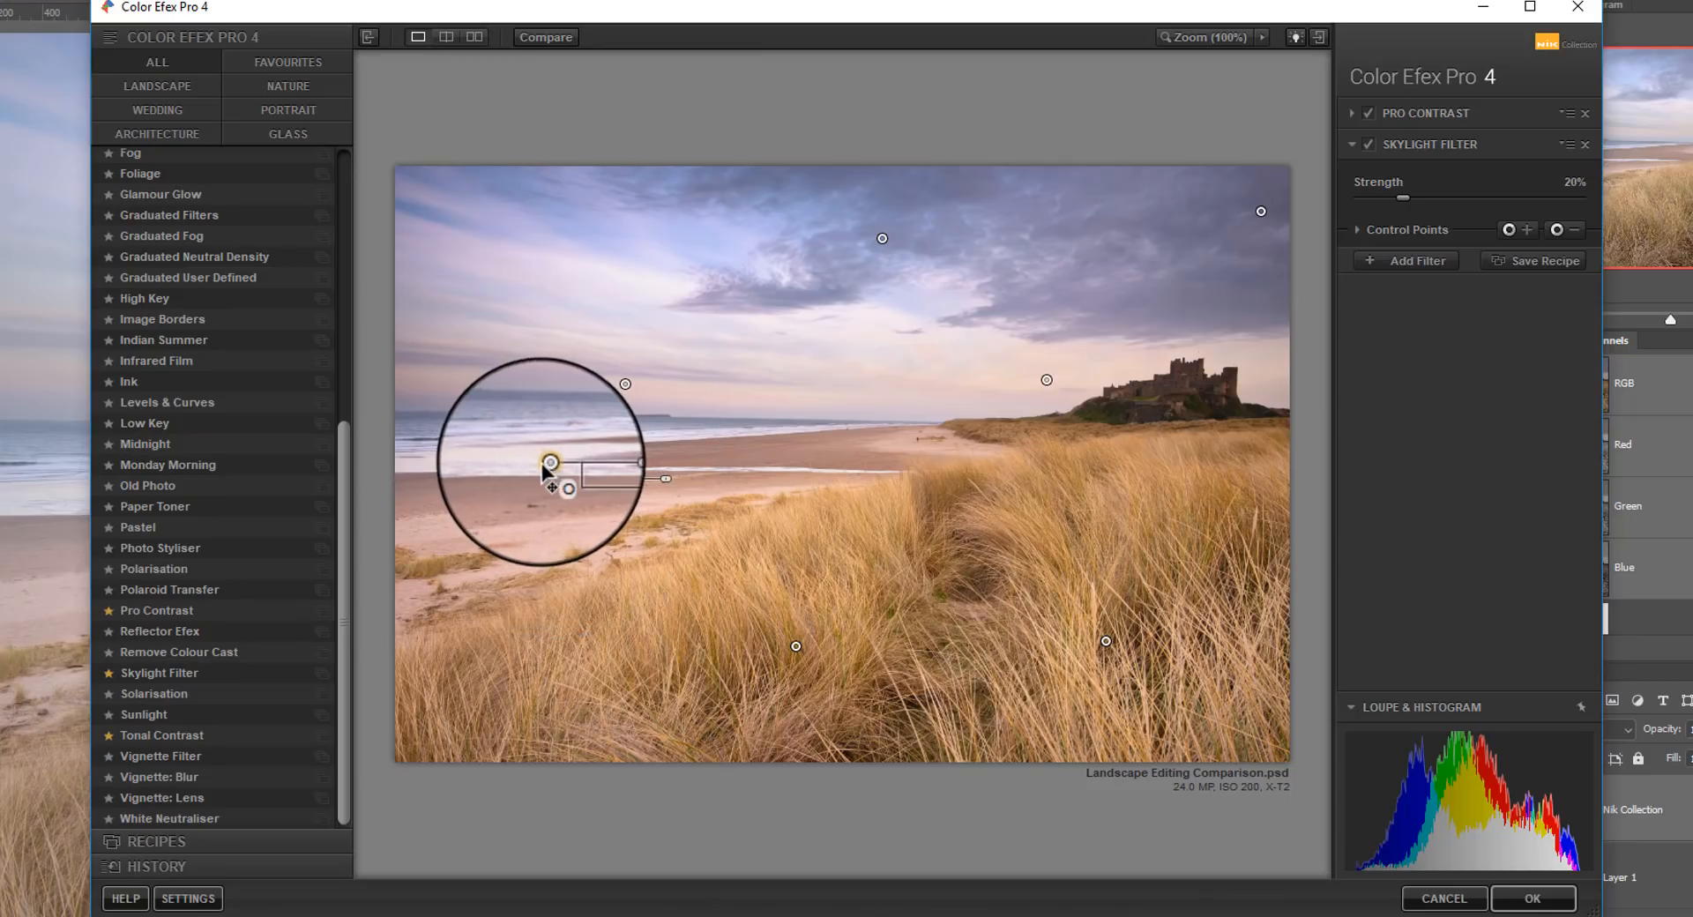
# Compare the photo repeatedly with and without the filter effect.
pyautogui.click(563, 39)
pyautogui.click(564, 38)
pyautogui.click(563, 39)
pyautogui.click(564, 39)
pyautogui.click(563, 39)
pyautogui.click(564, 39)
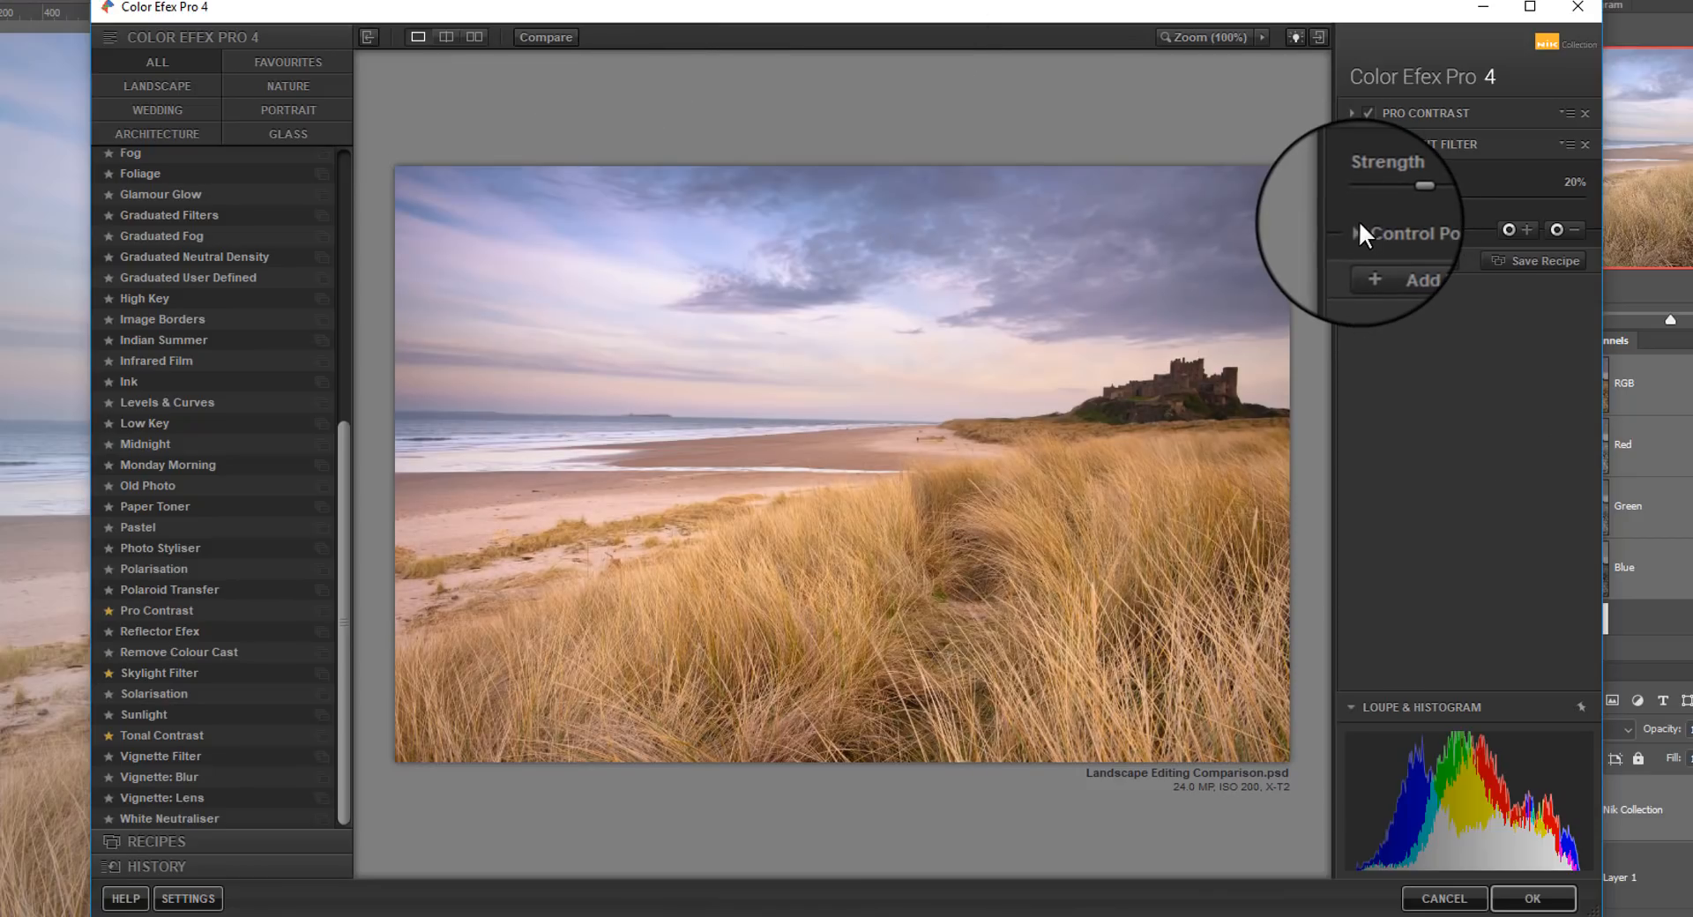
# Add a negative Skylight control point of about 38% in the clouds between the two existing ones and preview the combined mask.
pyautogui.click(1563, 227)
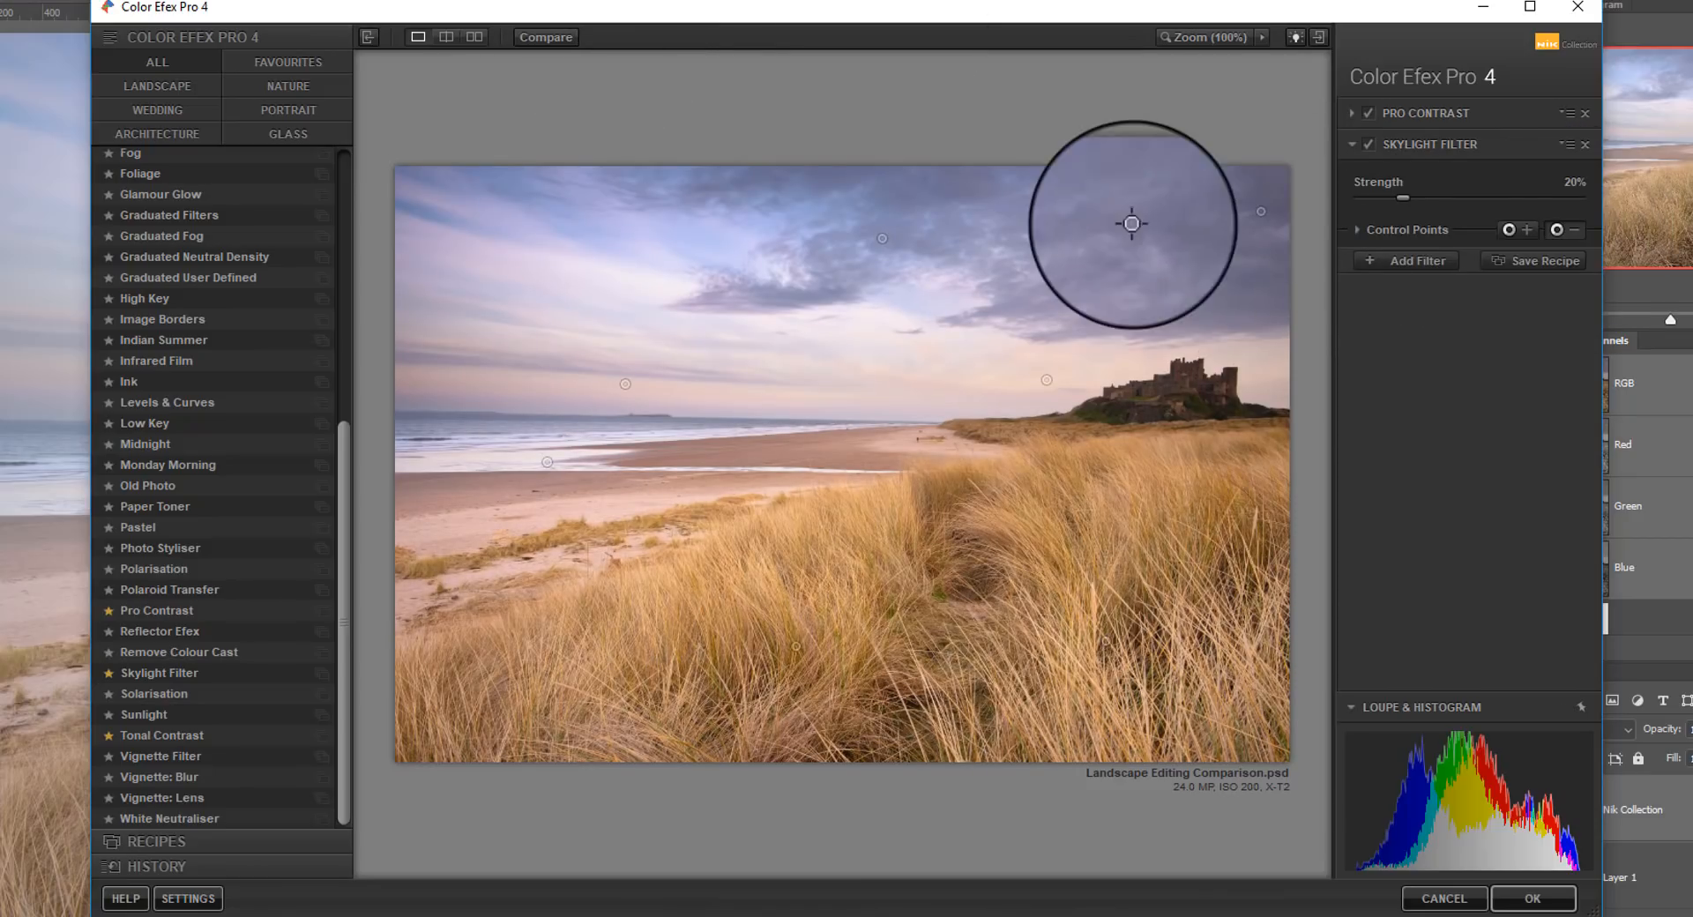
pyautogui.click(1078, 234)
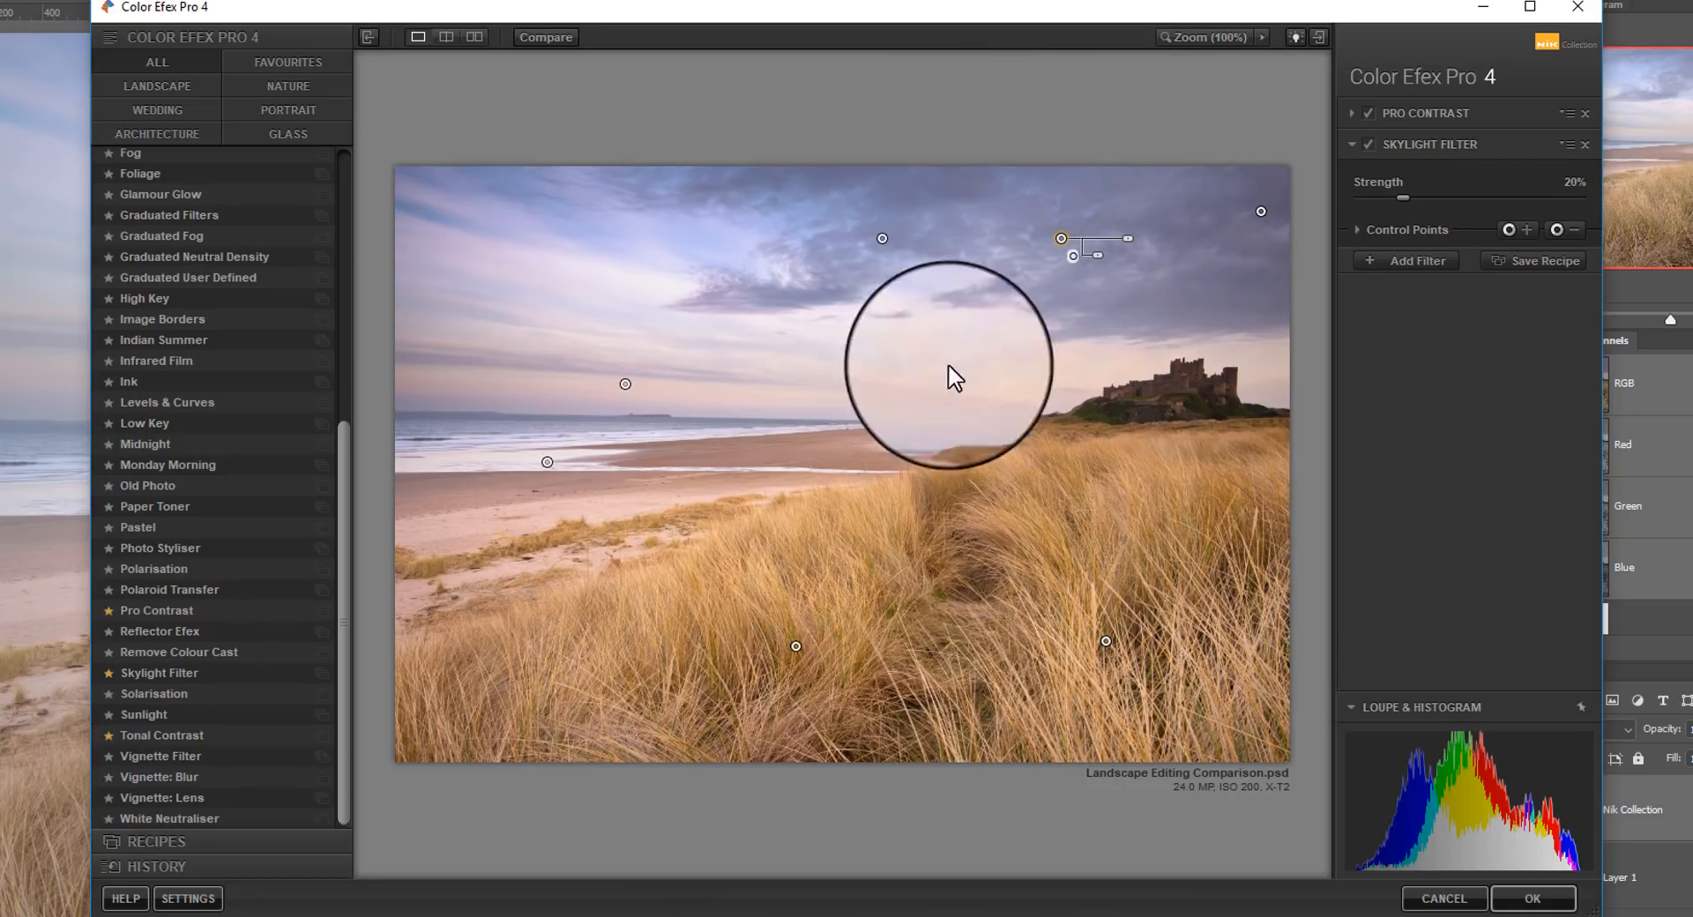
pyautogui.click(1353, 229)
pyautogui.click(1579, 296)
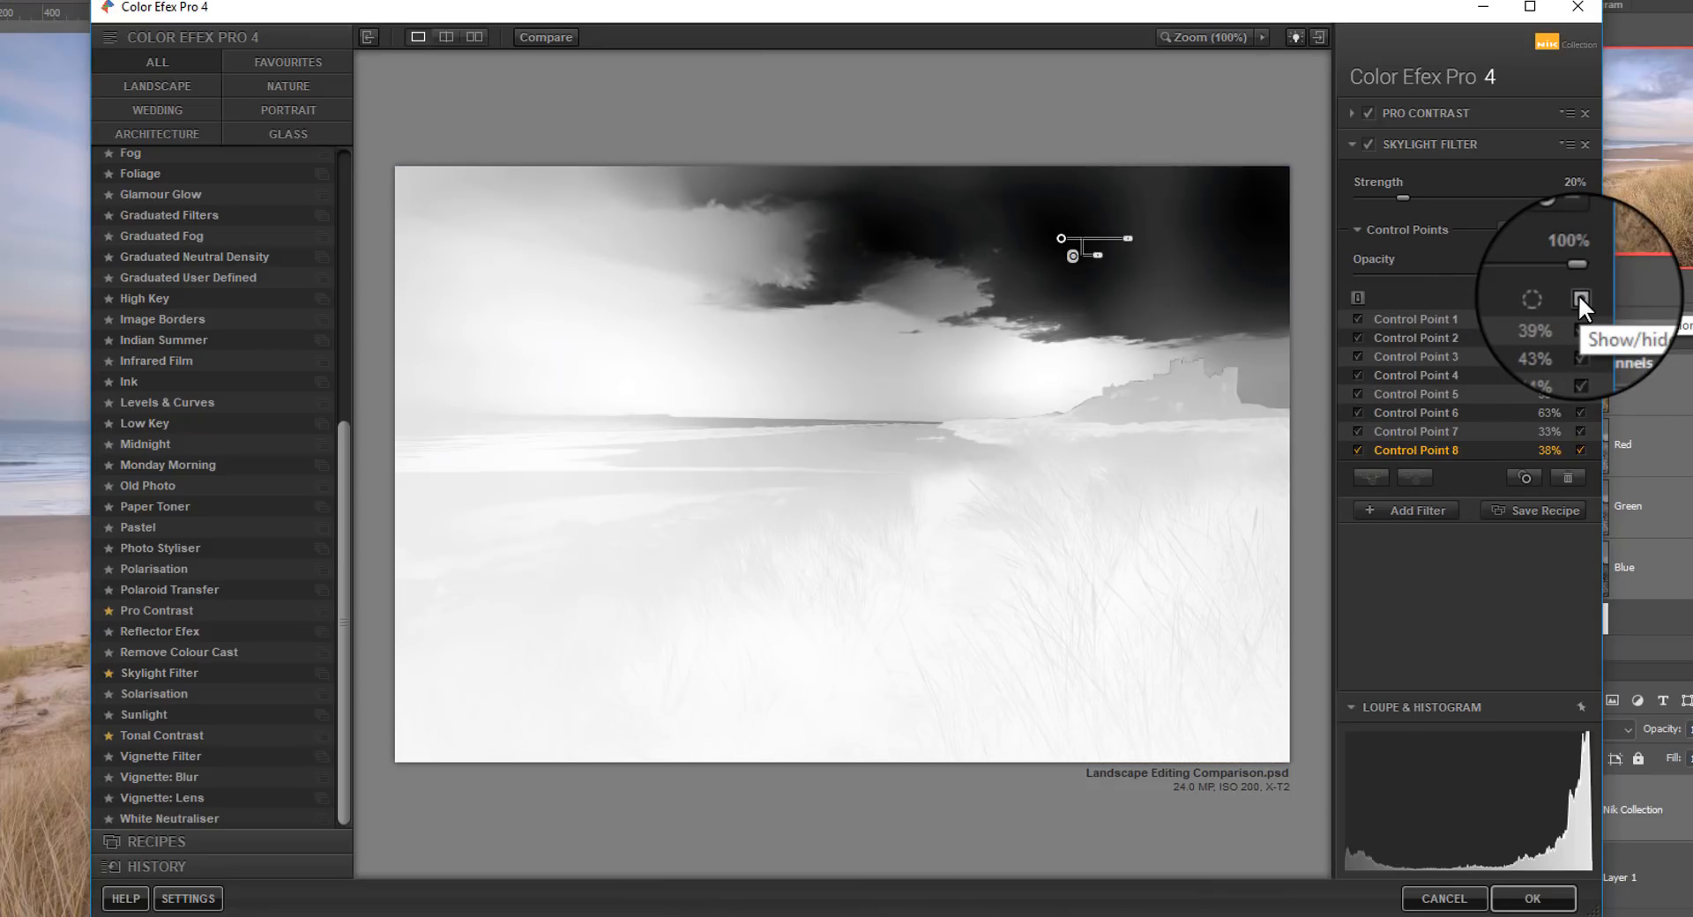
pyautogui.click(1578, 294)
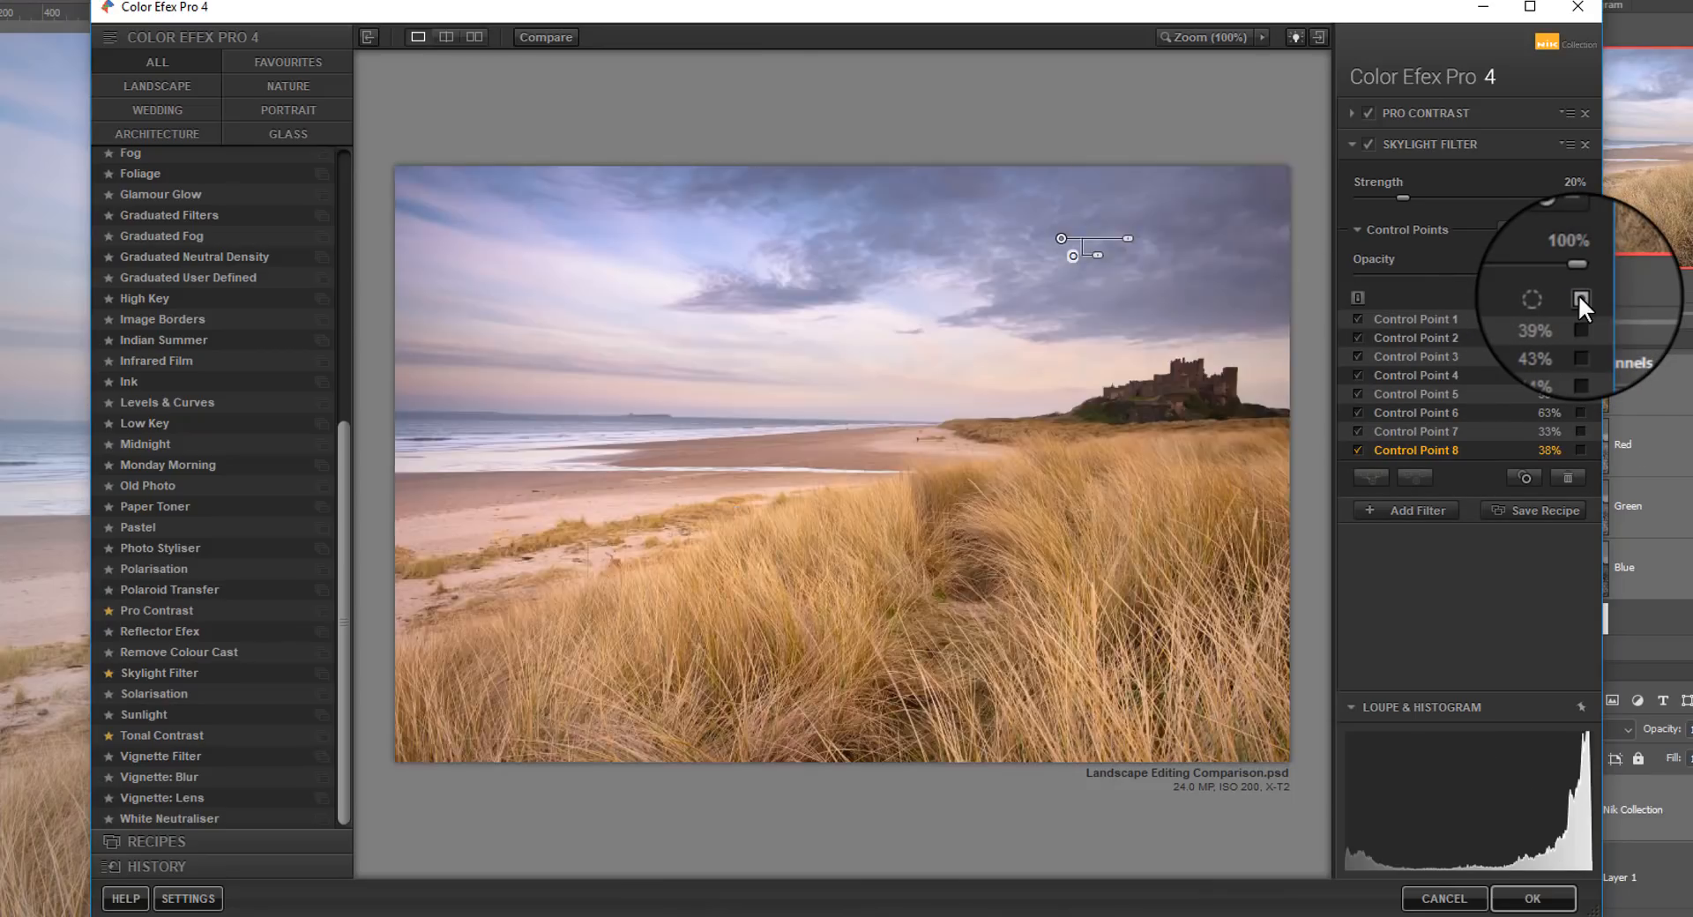
pyautogui.click(1578, 295)
pyautogui.click(1579, 294)
# Add a negative Skylight control point of about 39% on the beach, partly restore its opacity, and check the combined mask.
pyautogui.click(1558, 229)
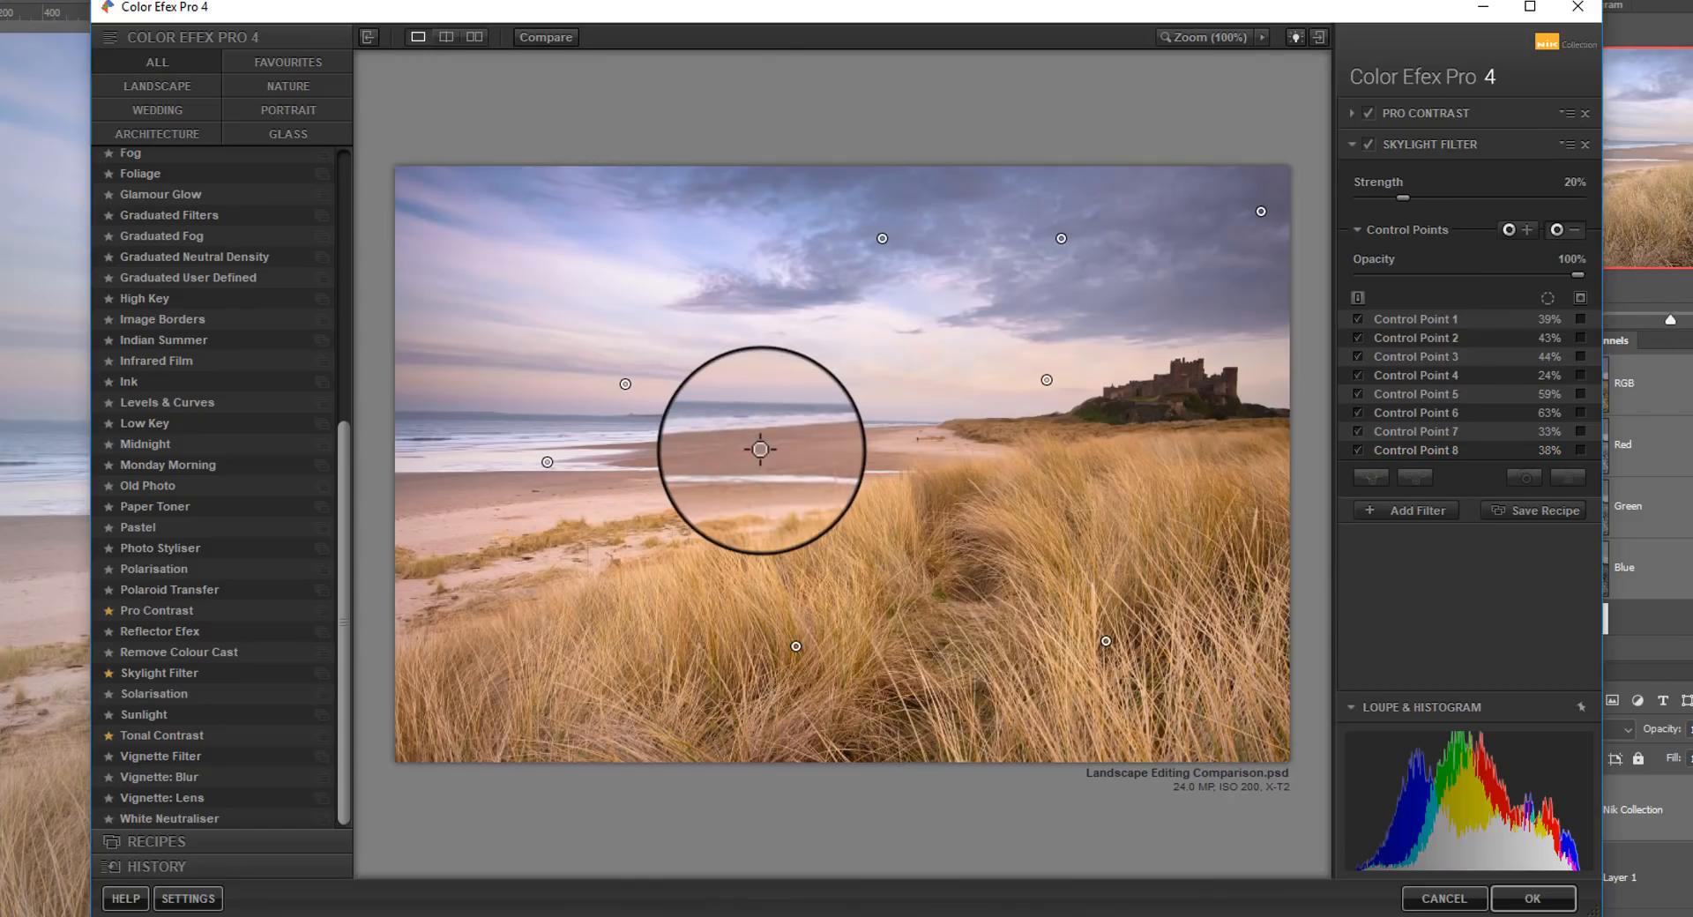
pyautogui.click(733, 451)
pyautogui.moveTo(813, 450); pyautogui.dragTo(851, 485)
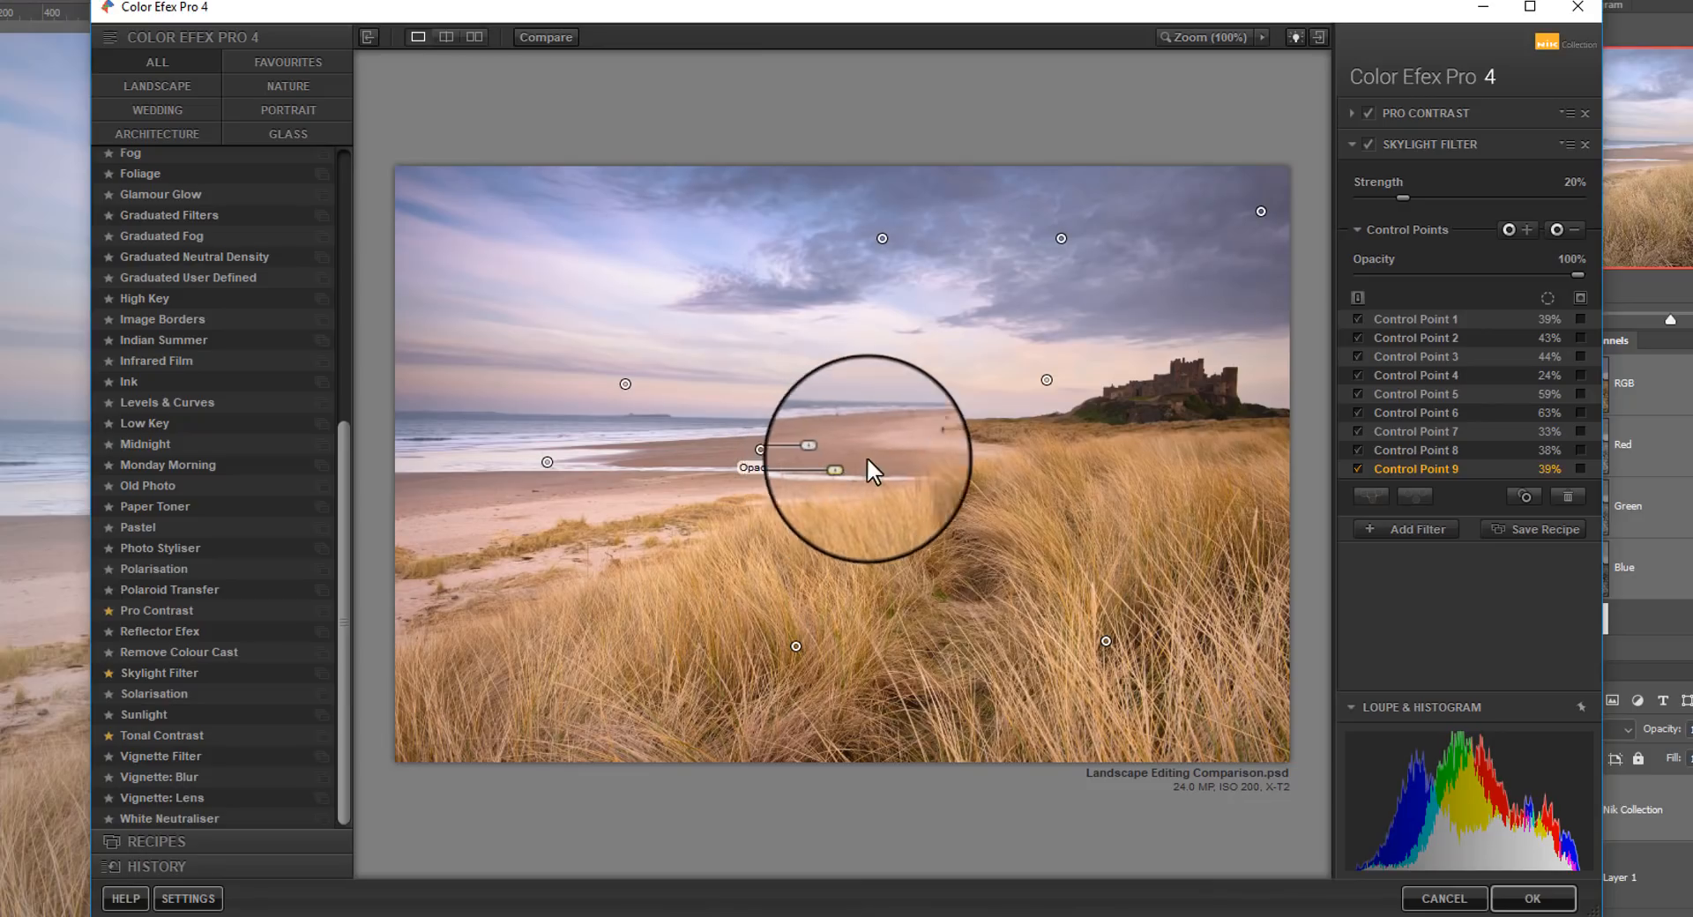
pyautogui.click(1025, 442)
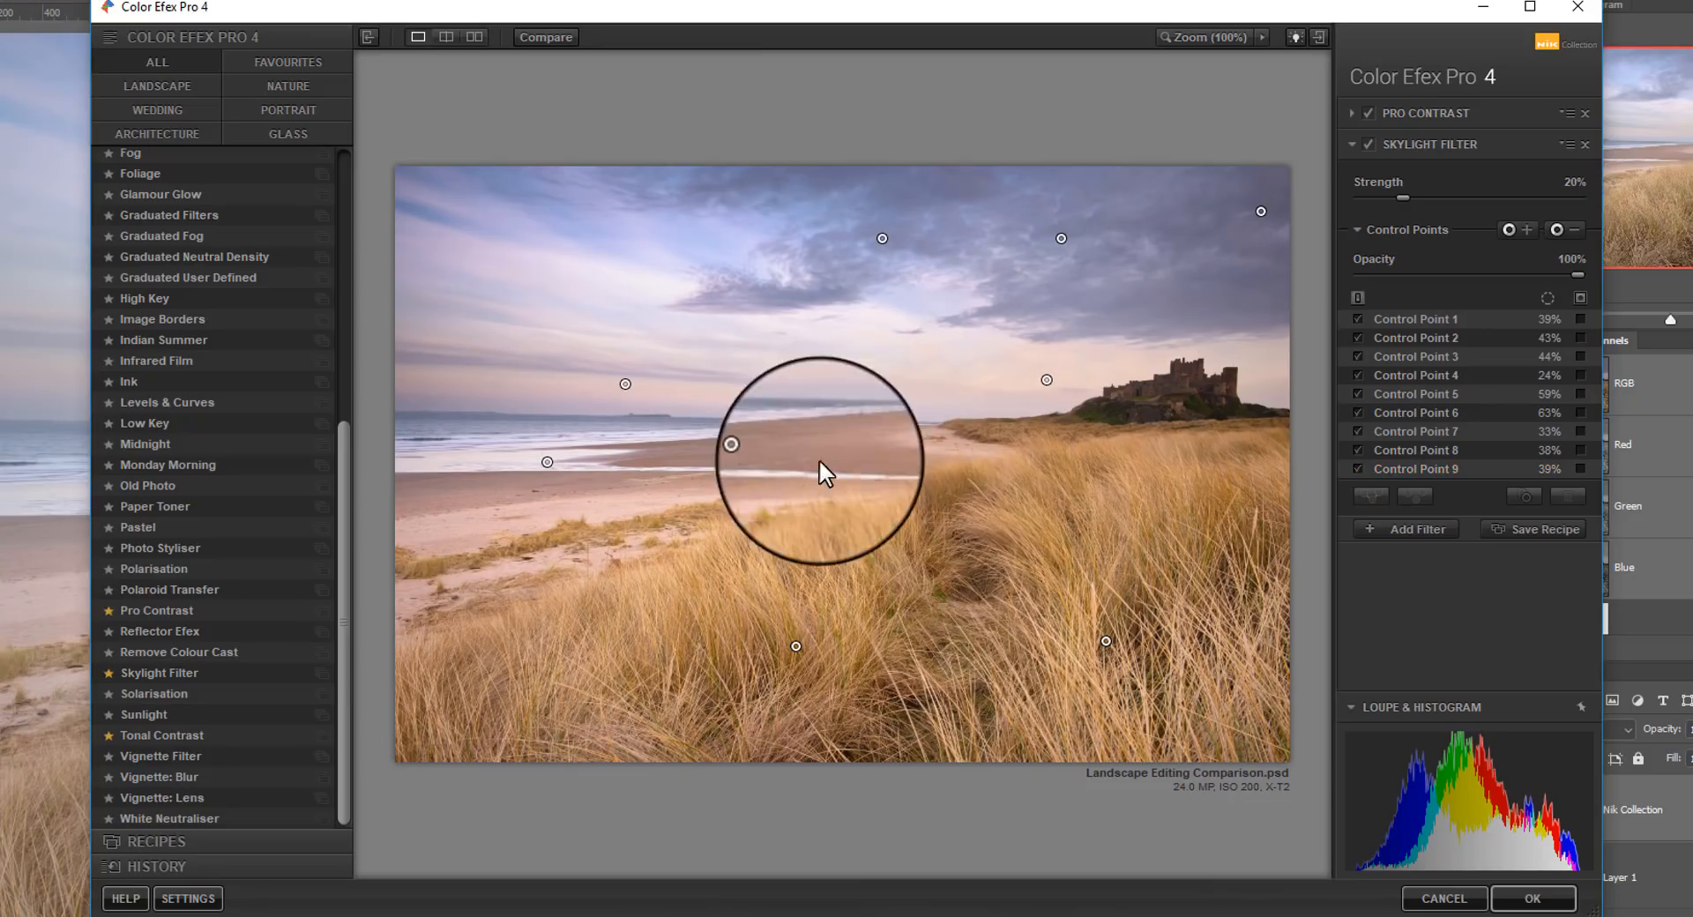
pyautogui.click(1575, 299)
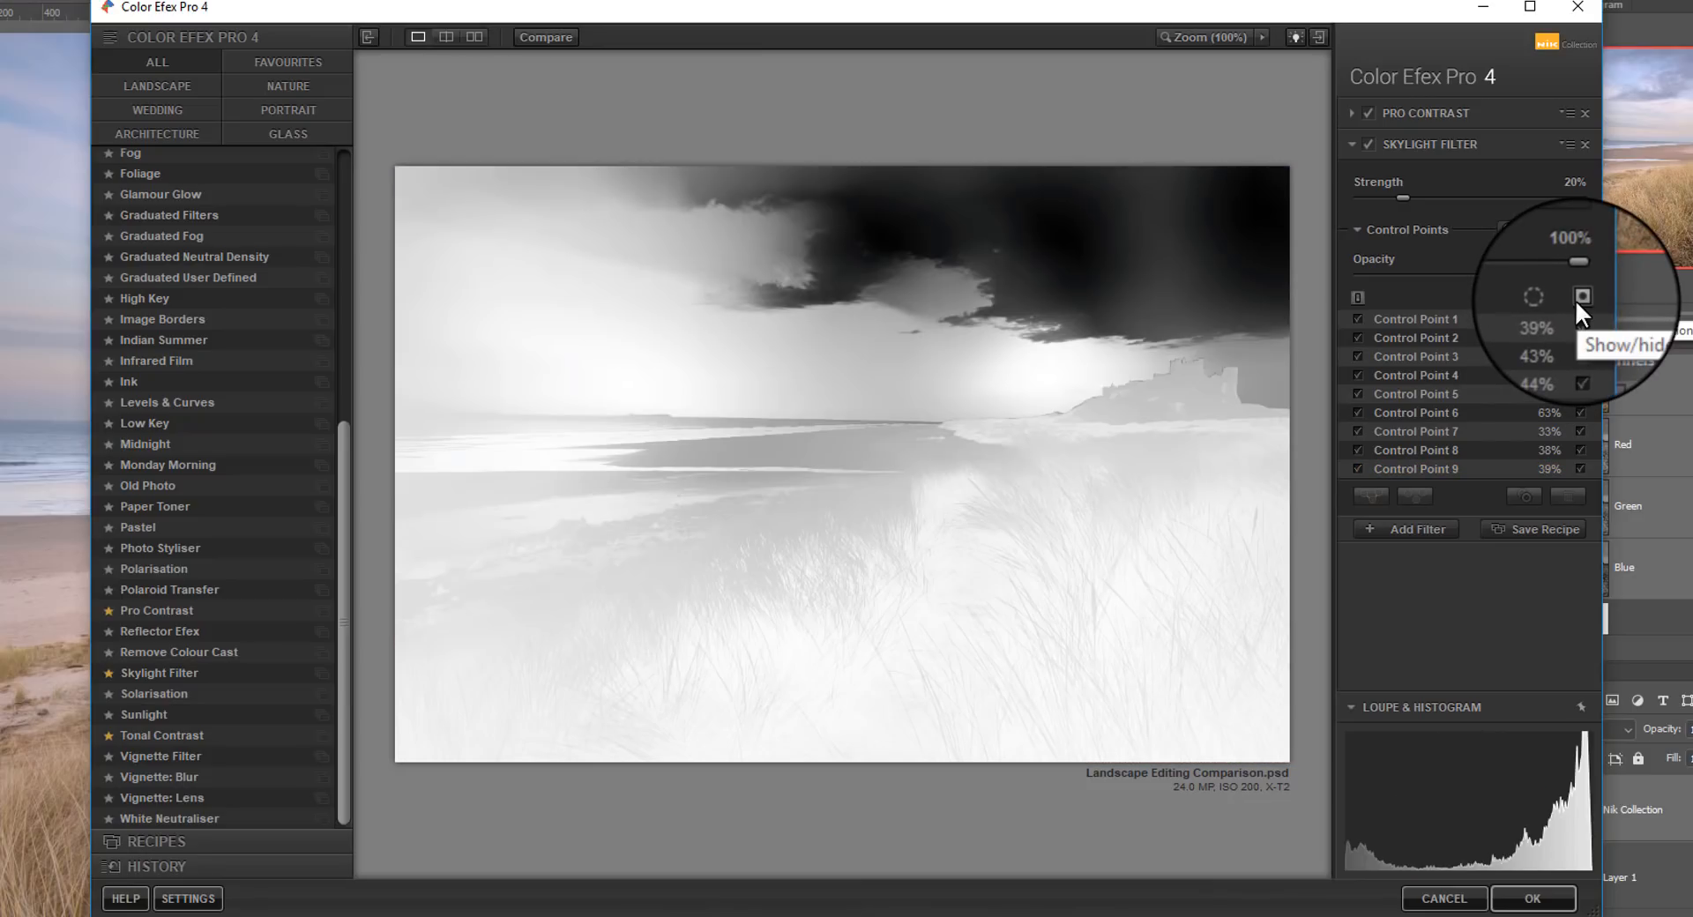
pyautogui.click(1575, 298)
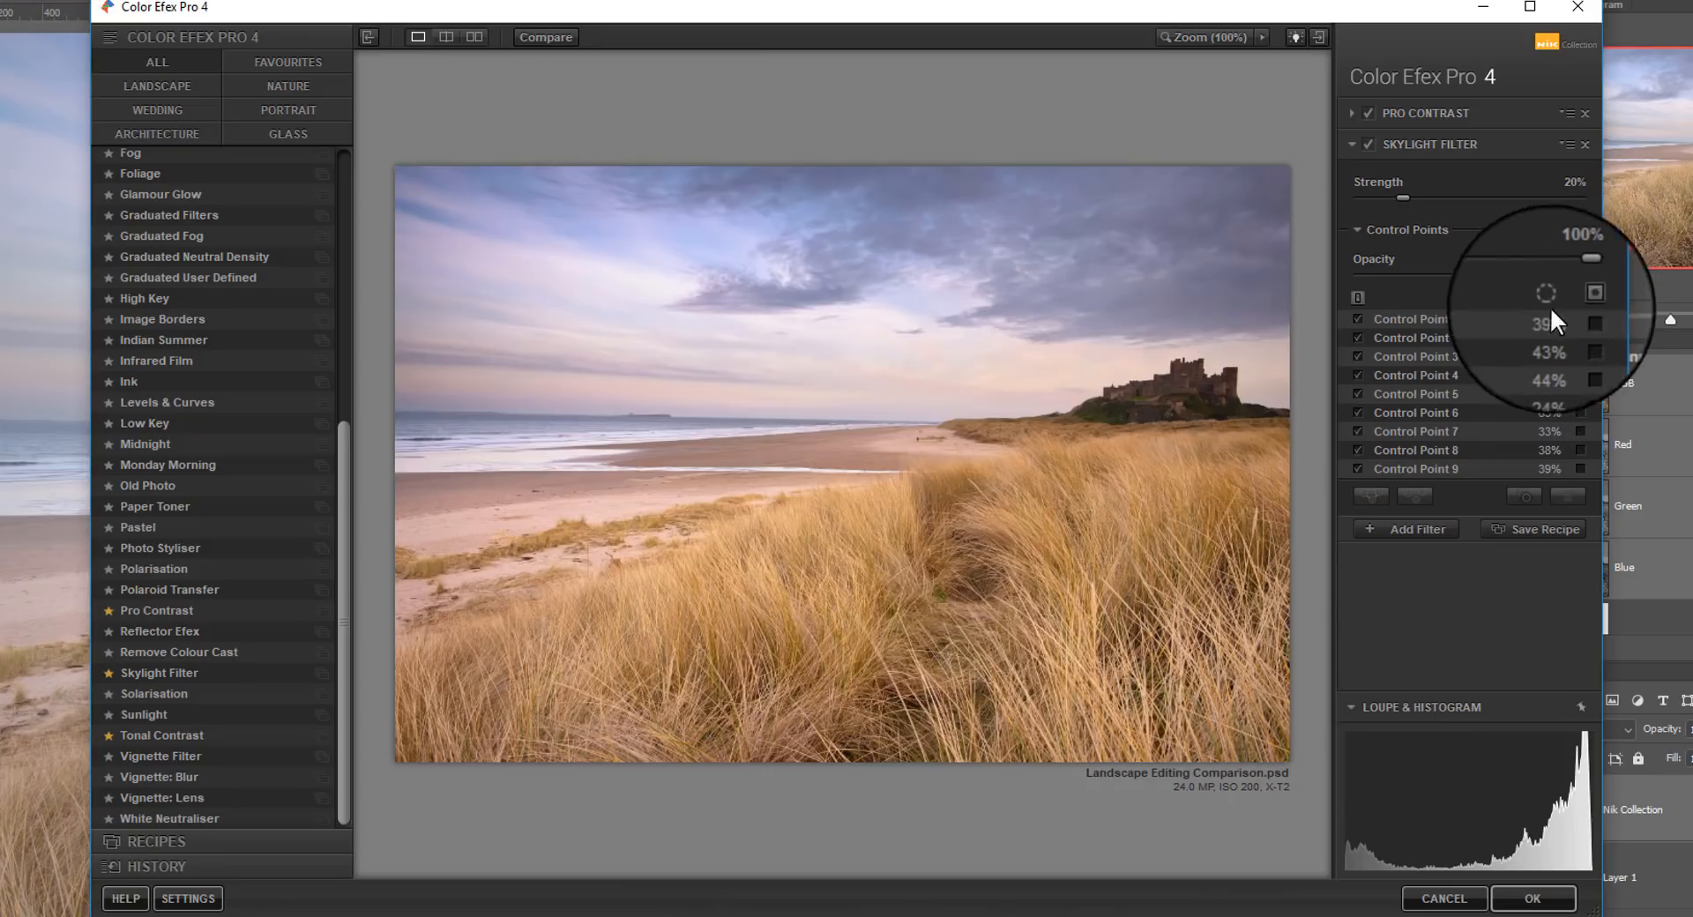
# Add a Detail Extractor filter to the stack and set its Effect Radius to Fine.
pyautogui.click(1410, 527)
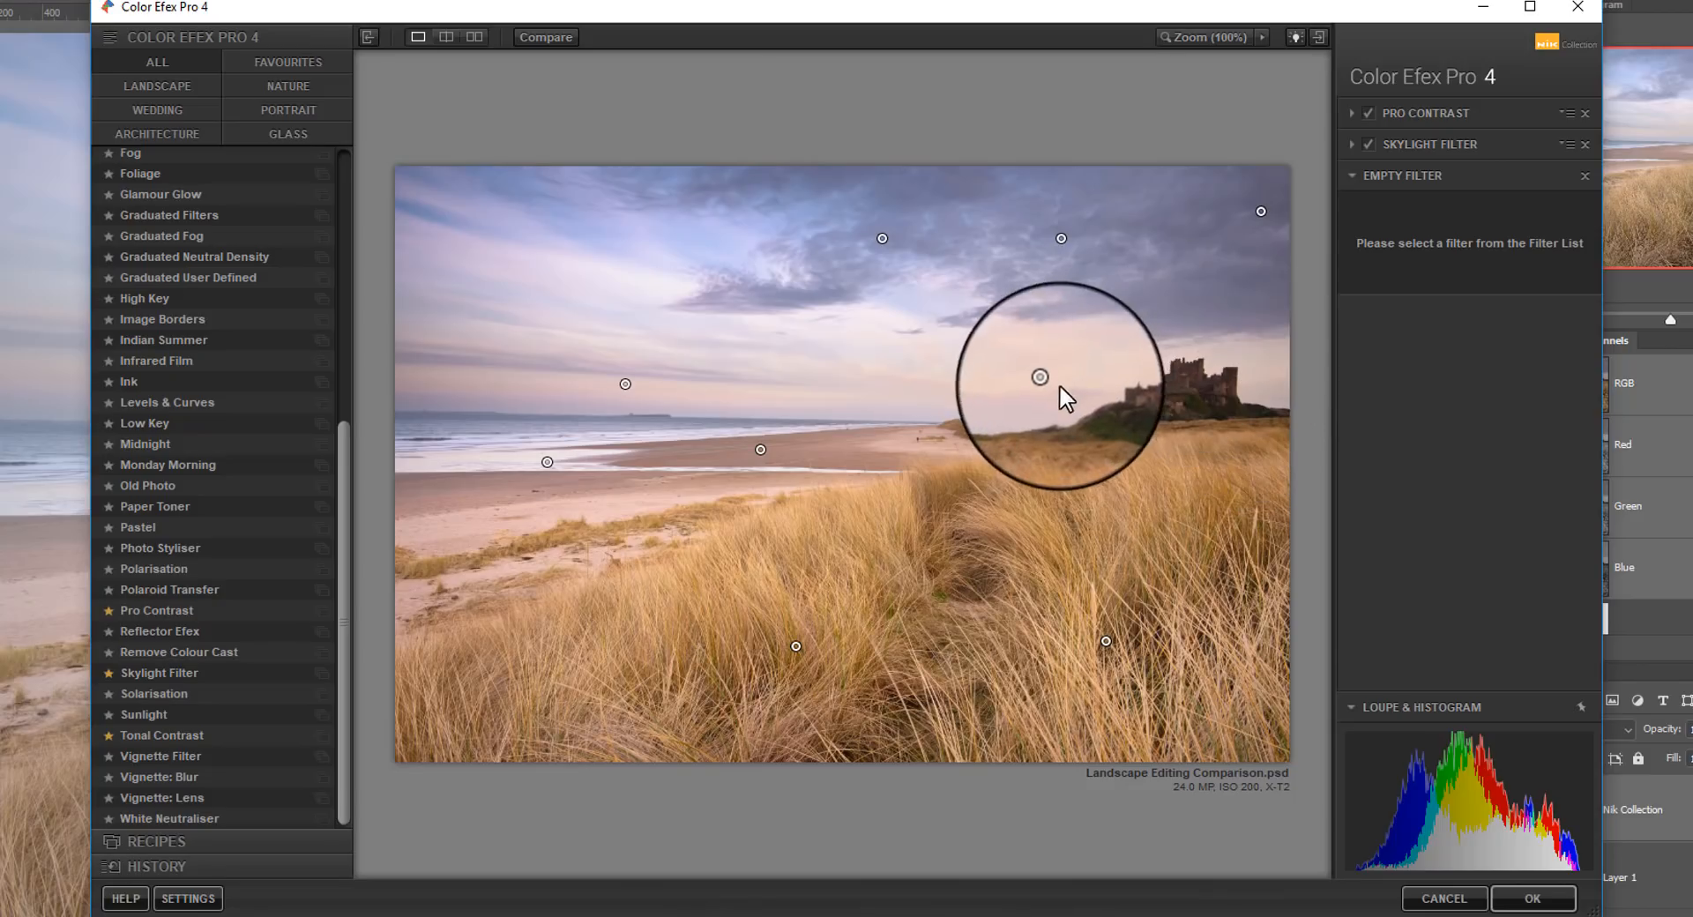
pyautogui.moveTo(338, 473); pyautogui.dragTo(340, 198)
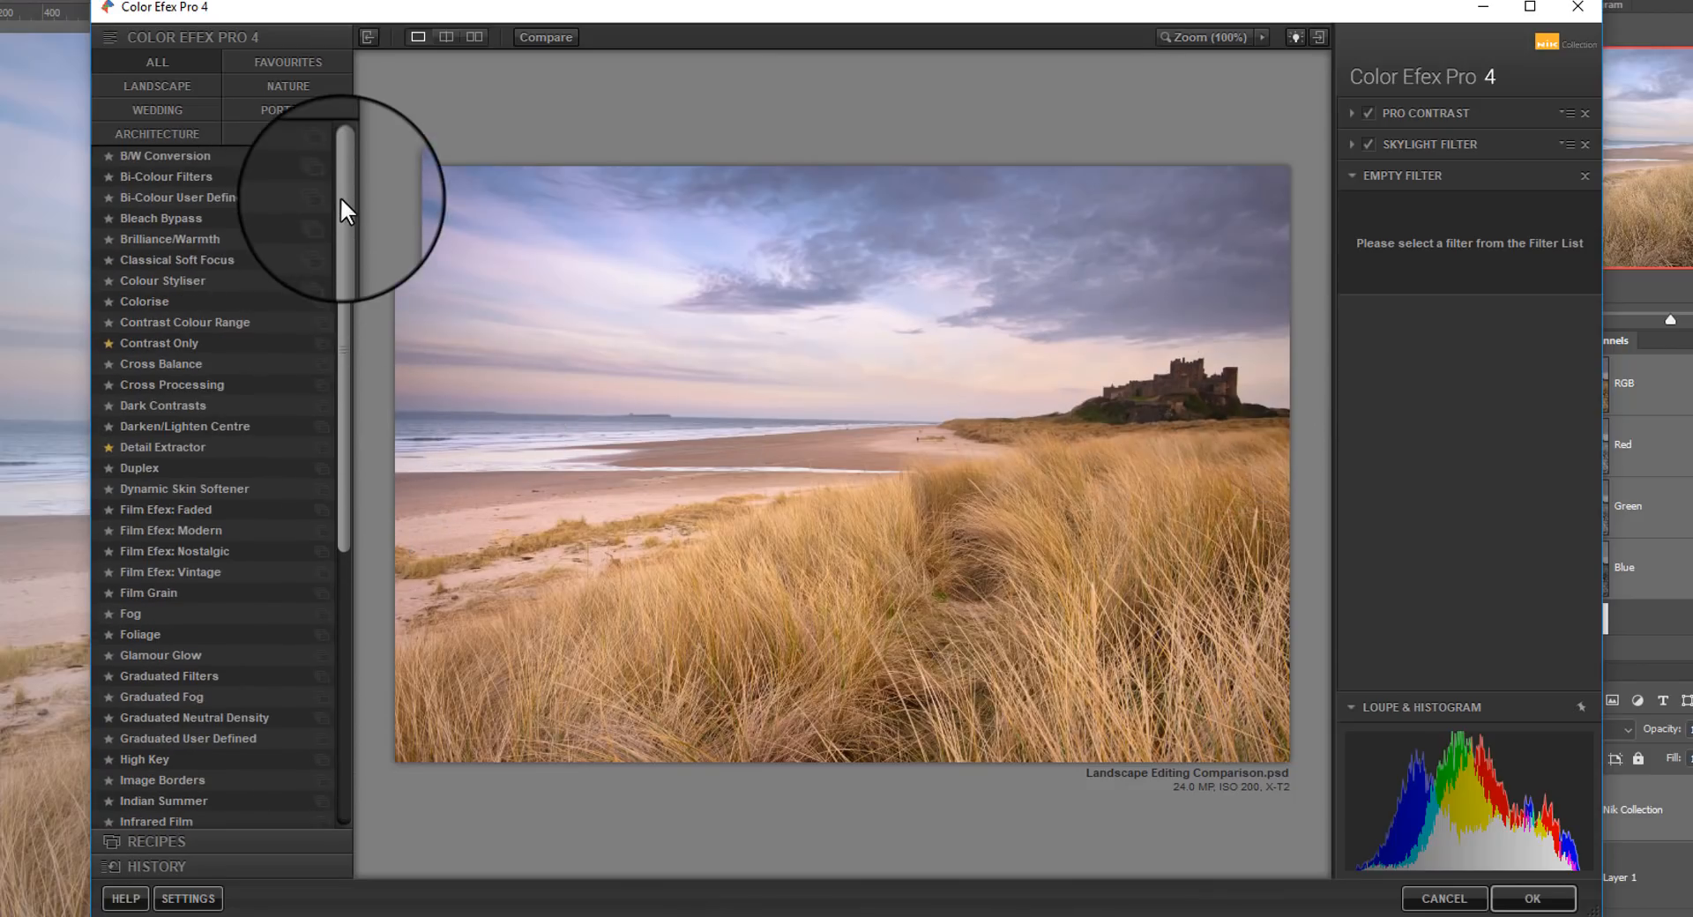
pyautogui.click(205, 446)
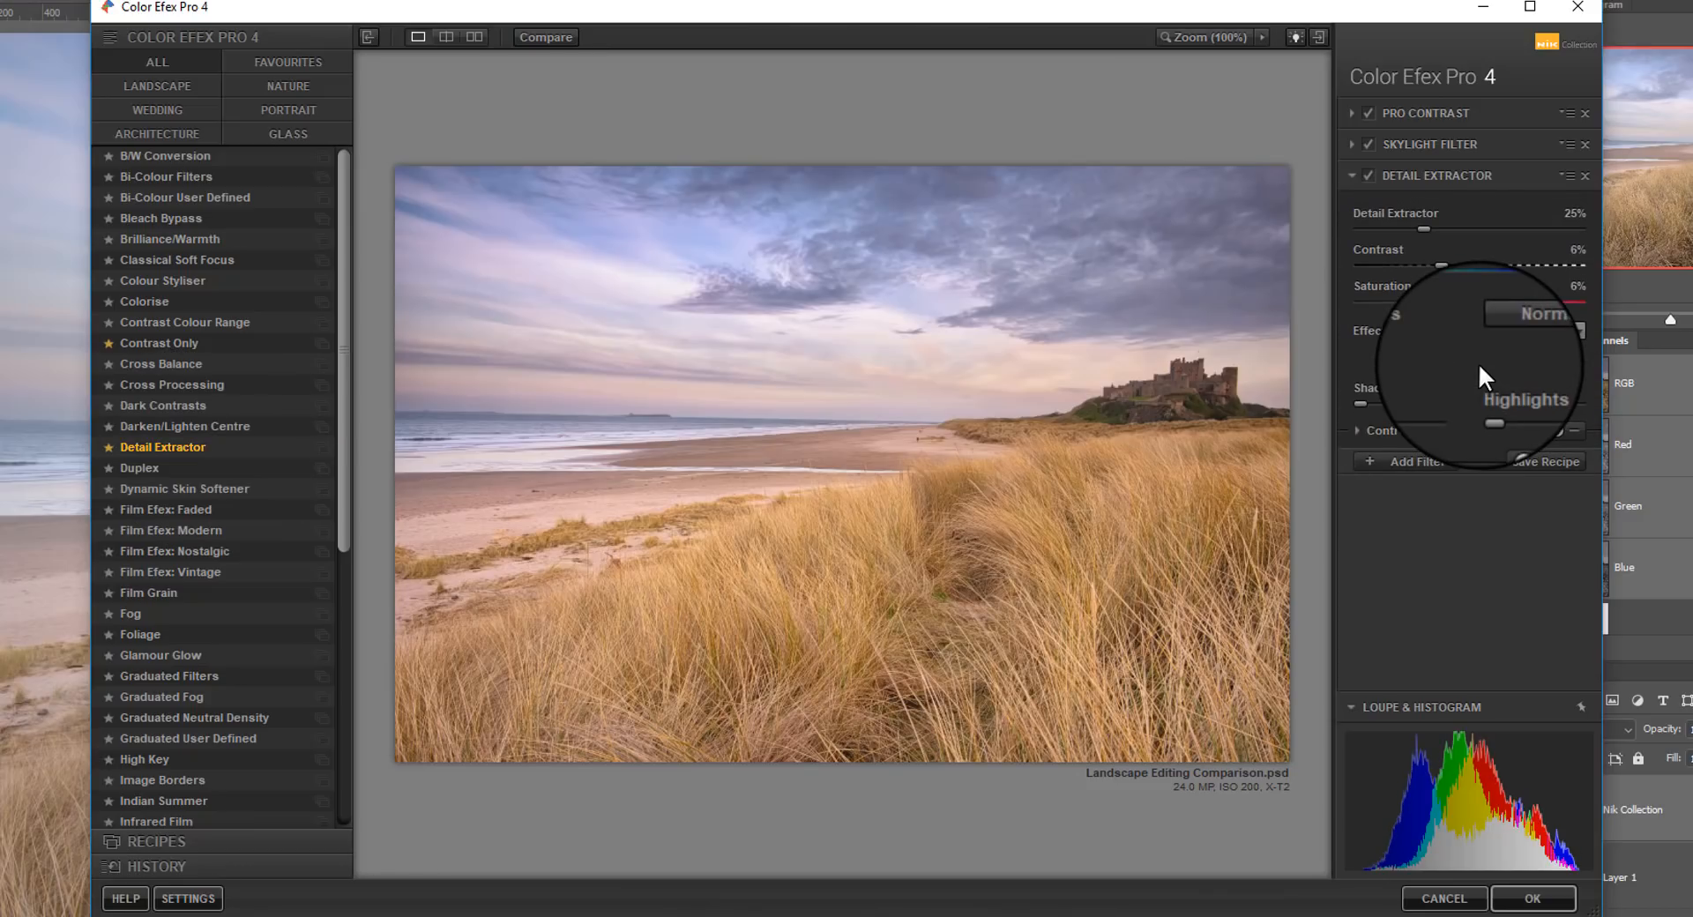
pyautogui.click(1541, 323)
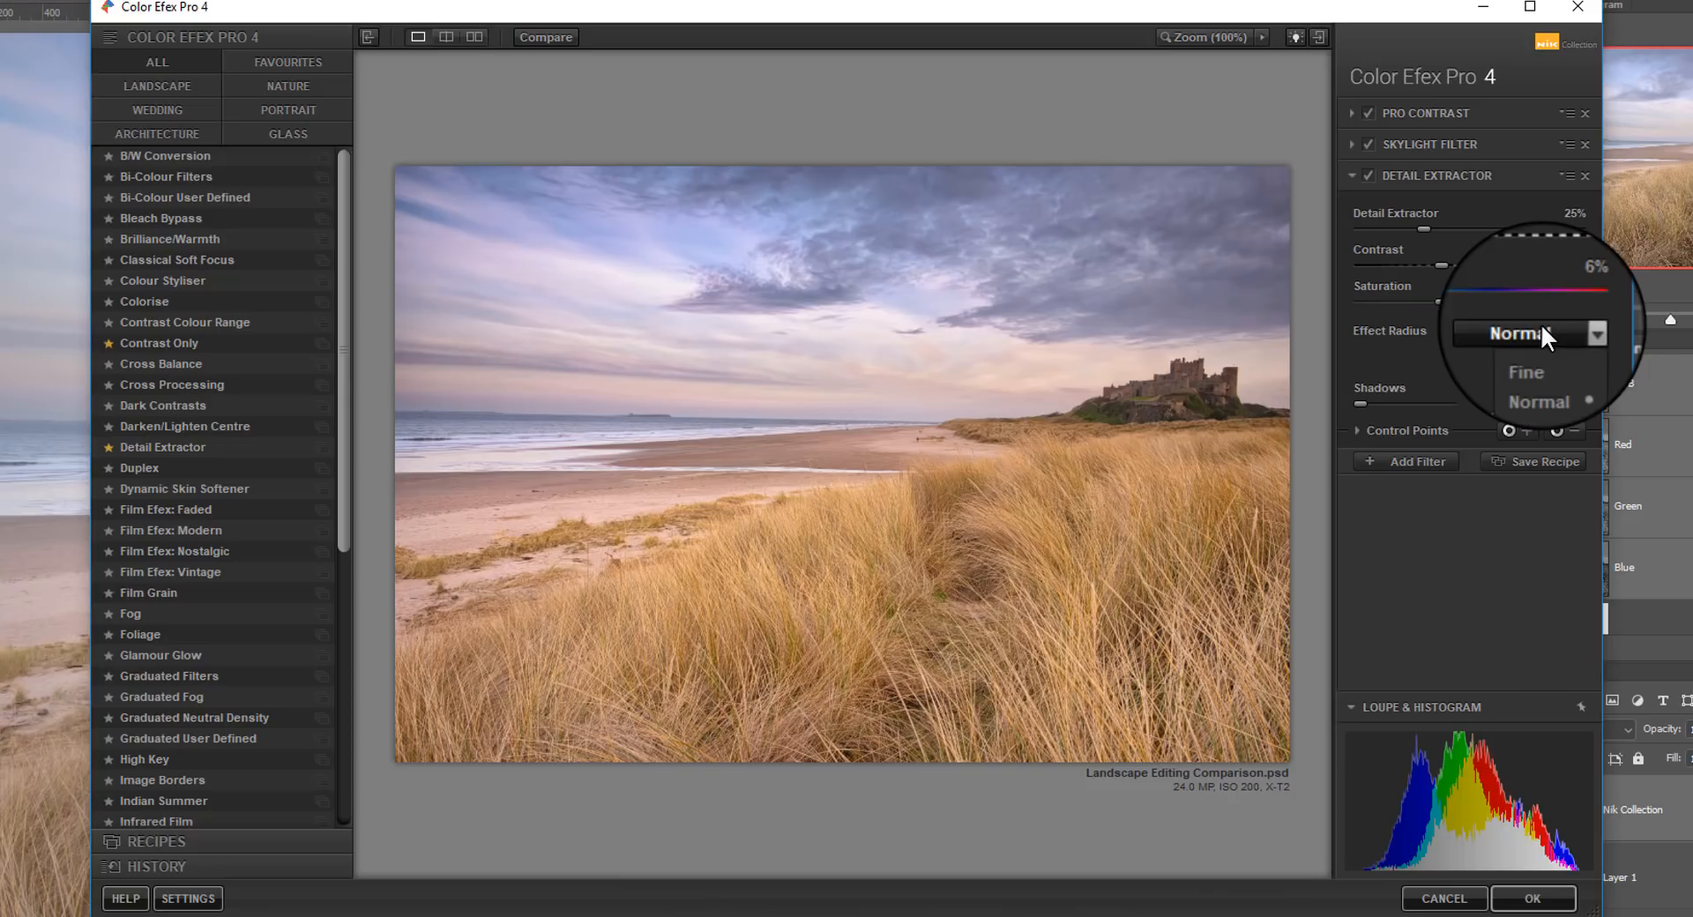
pyautogui.click(1559, 357)
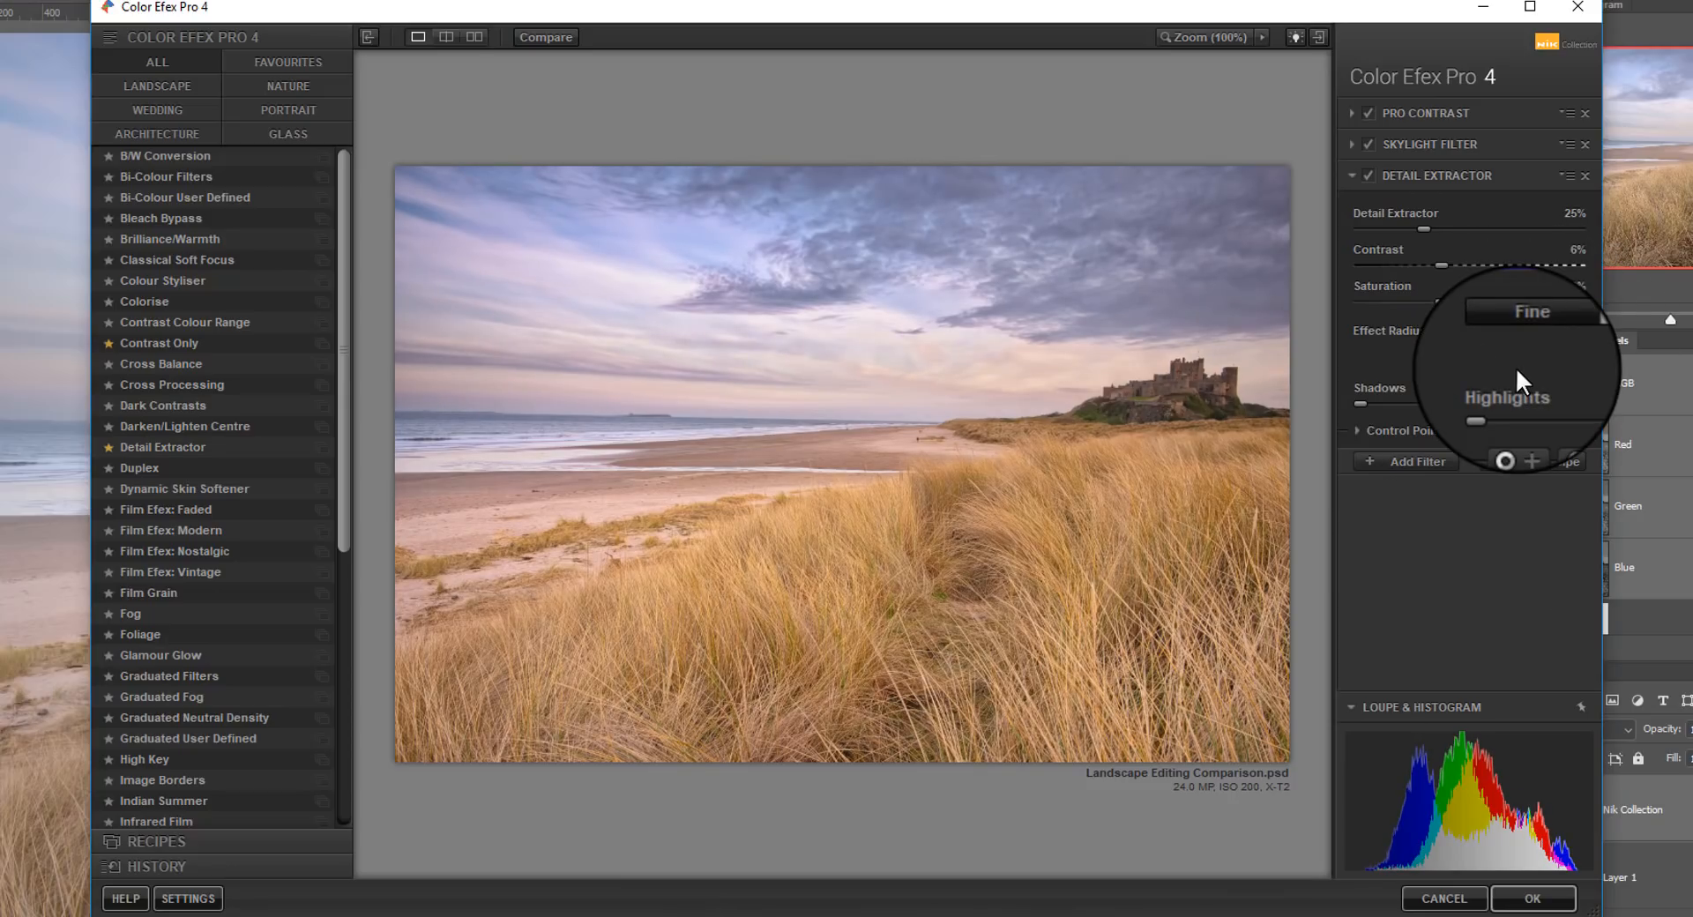
# Limit the Detail Extractor to the castle with a positive control point of about 22% and expand its control point list.
pyautogui.click(1554, 428)
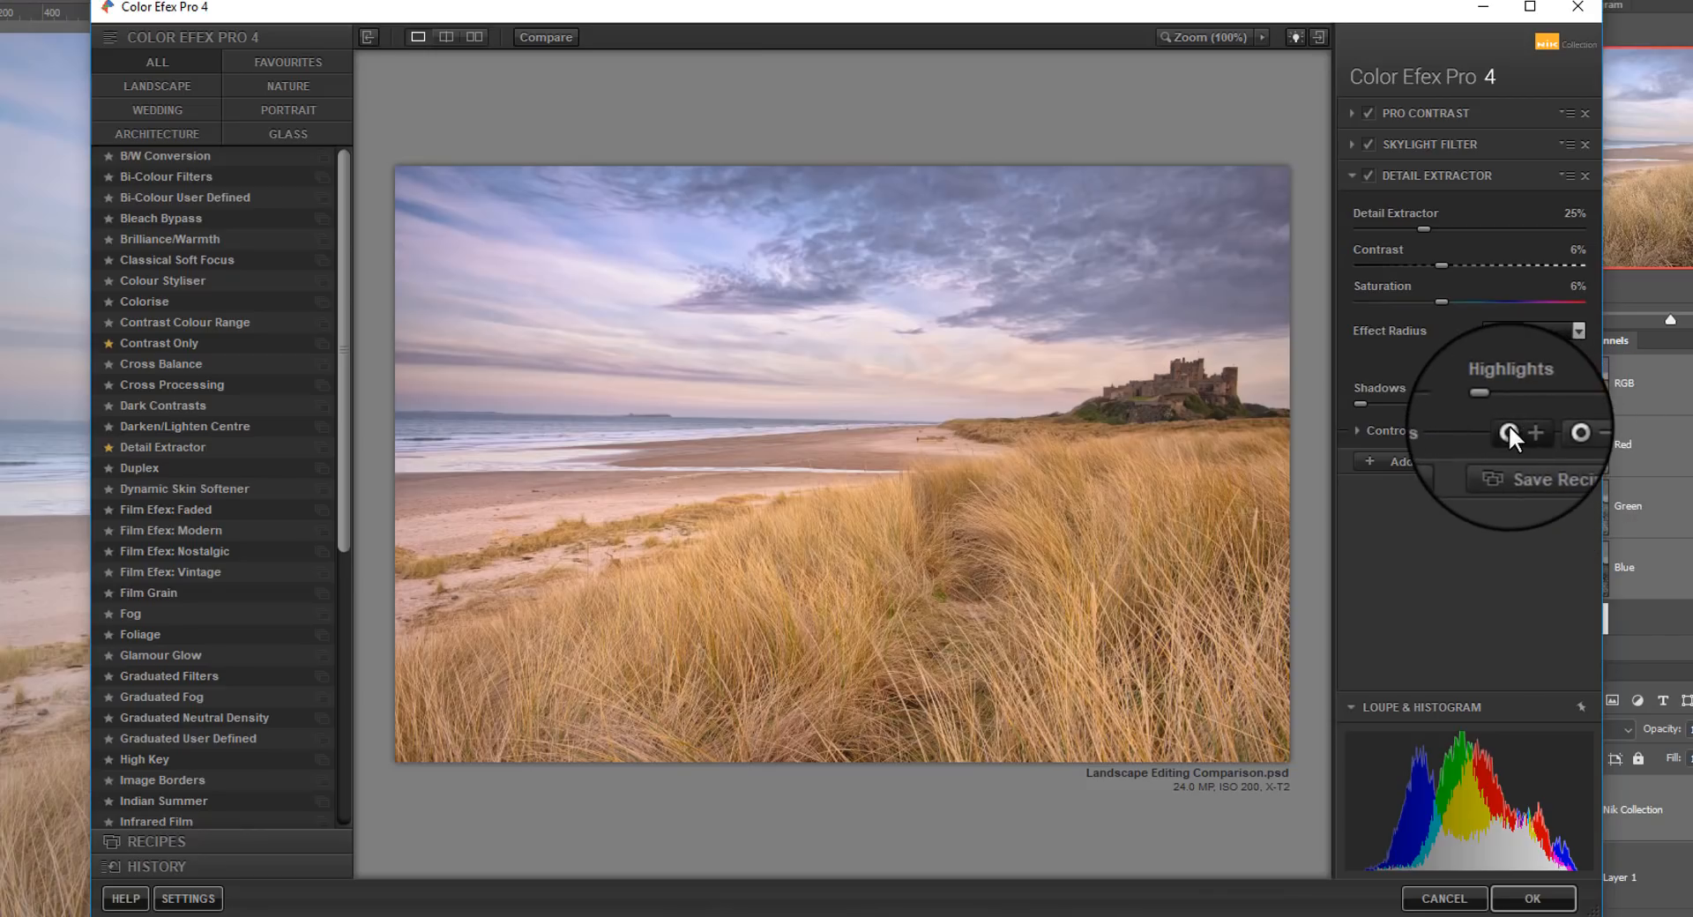
pyautogui.click(1177, 384)
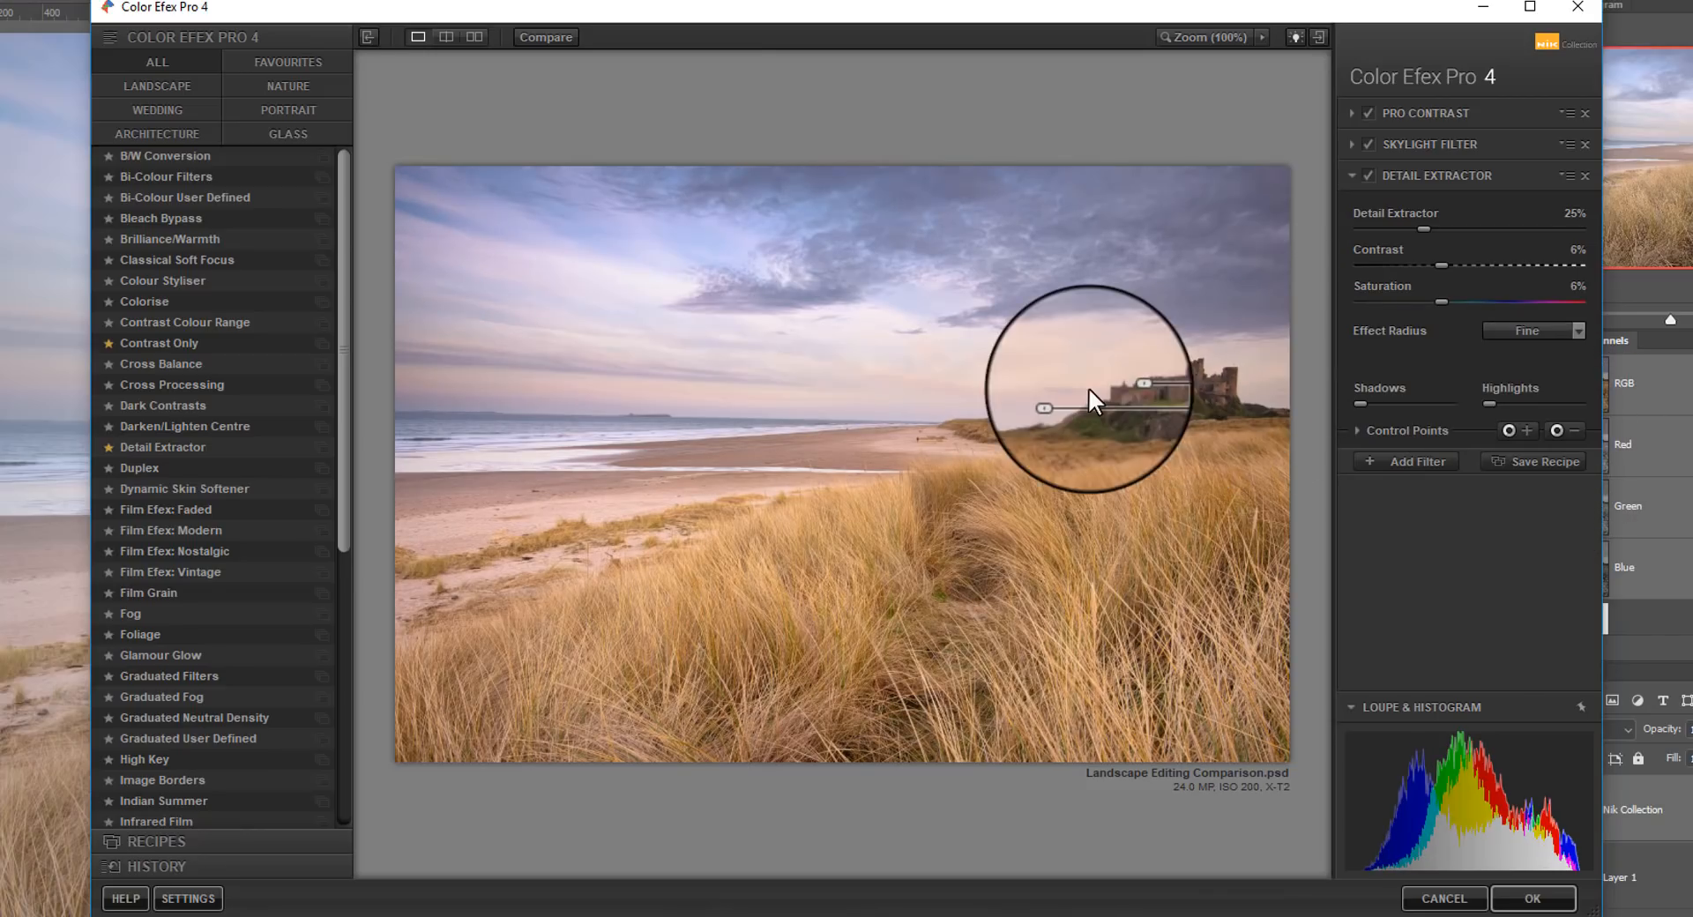
pyautogui.moveTo(1123, 386); pyautogui.dragTo(1123, 385)
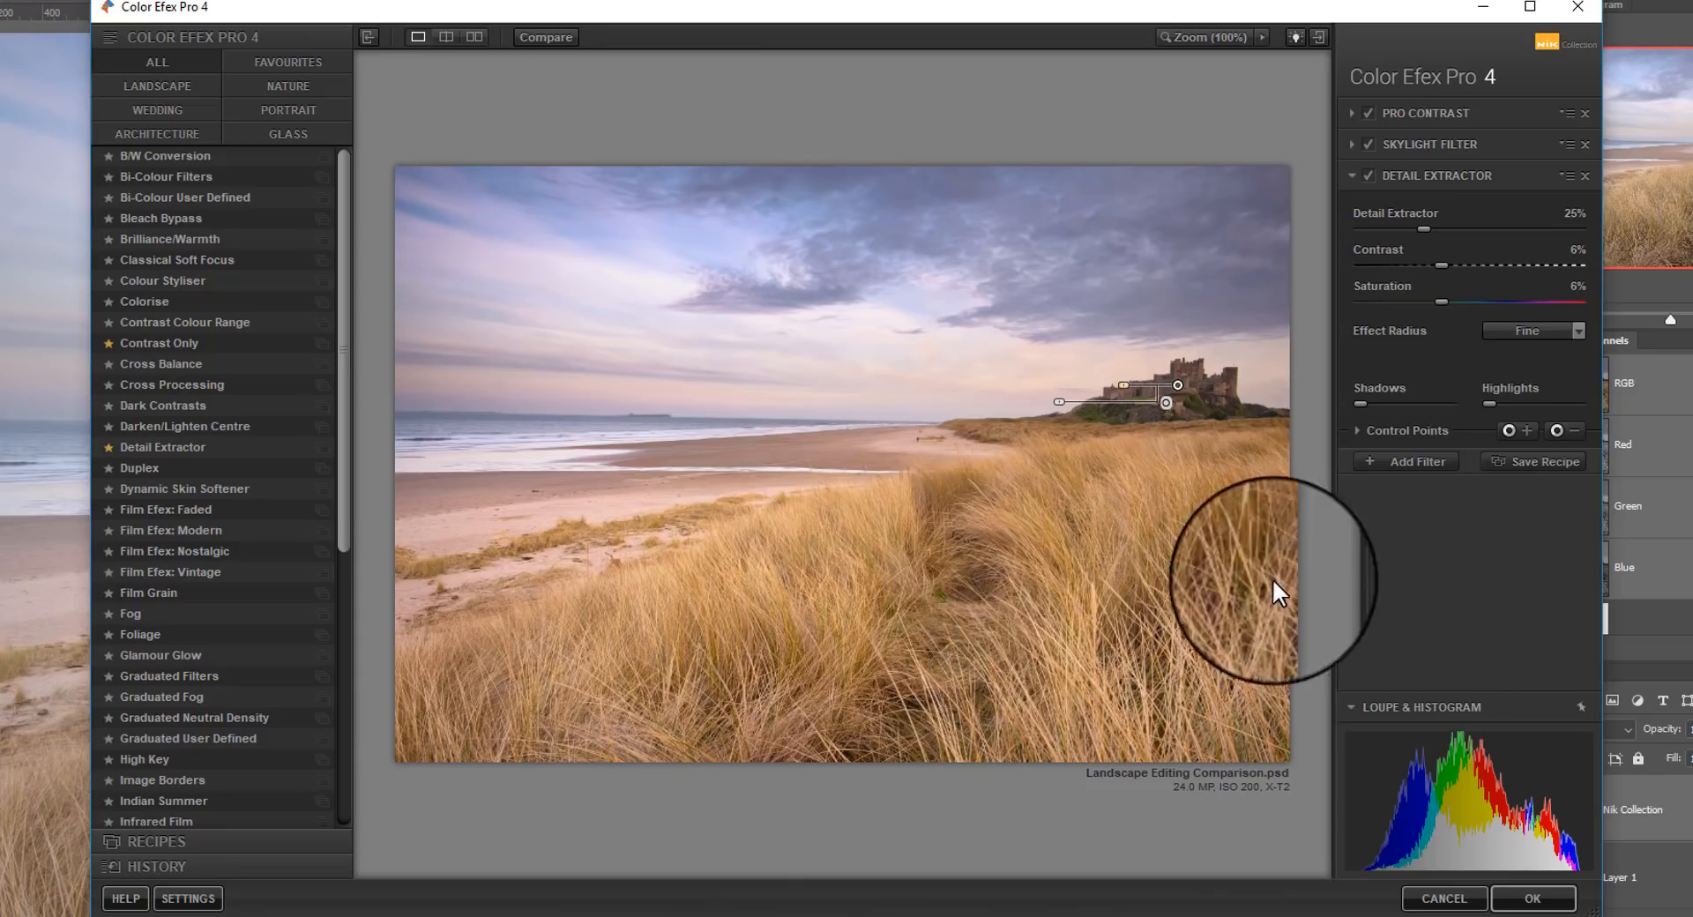
pyautogui.click(1358, 430)
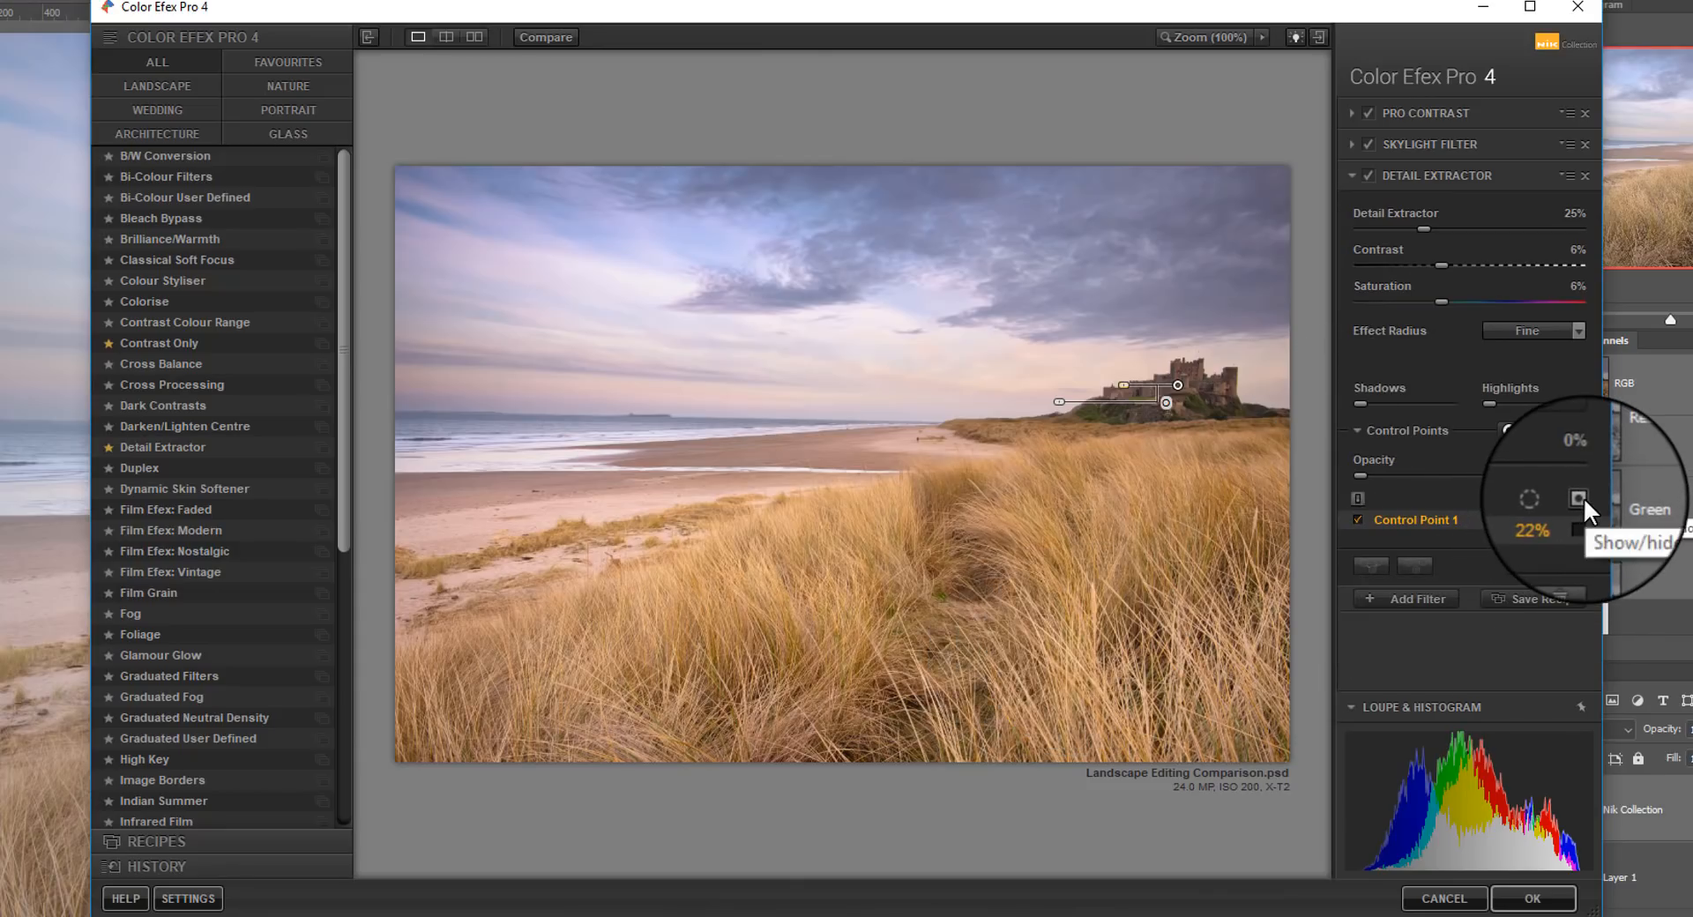
# Using the mask display, add a negative Detail Extractor control point of about 95% in the dark clouds above the castle, then hide the masks.
pyautogui.click(1580, 519)
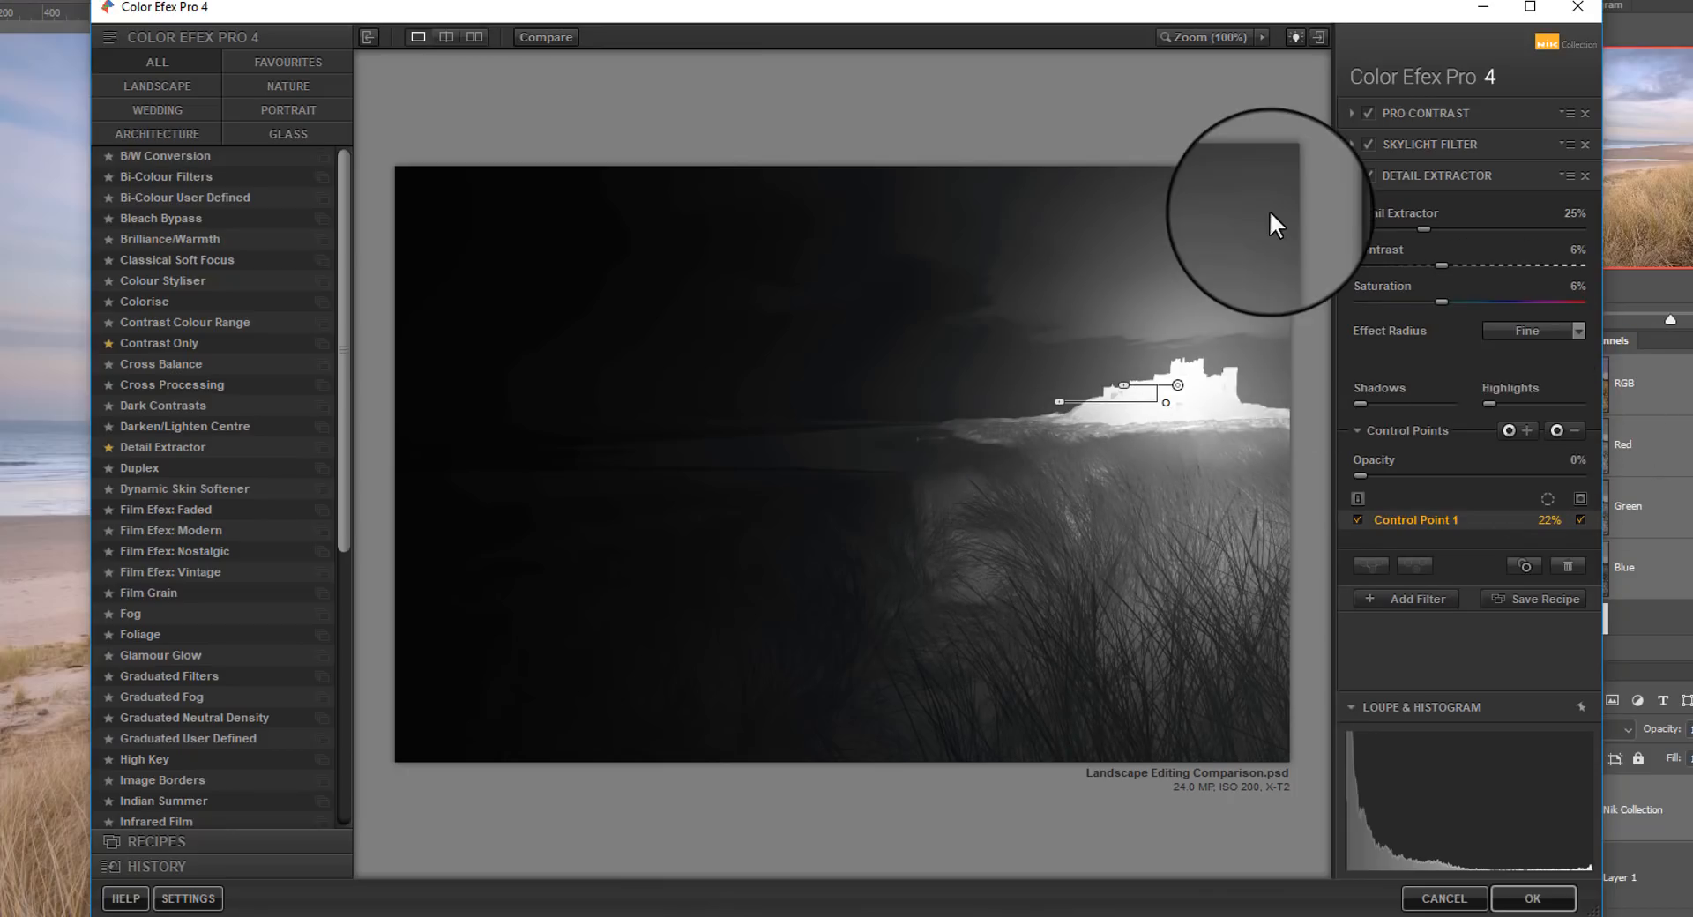
pyautogui.click(1555, 428)
pyautogui.click(1243, 250)
pyautogui.moveTo(1165, 246); pyautogui.dragTo(1099, 253)
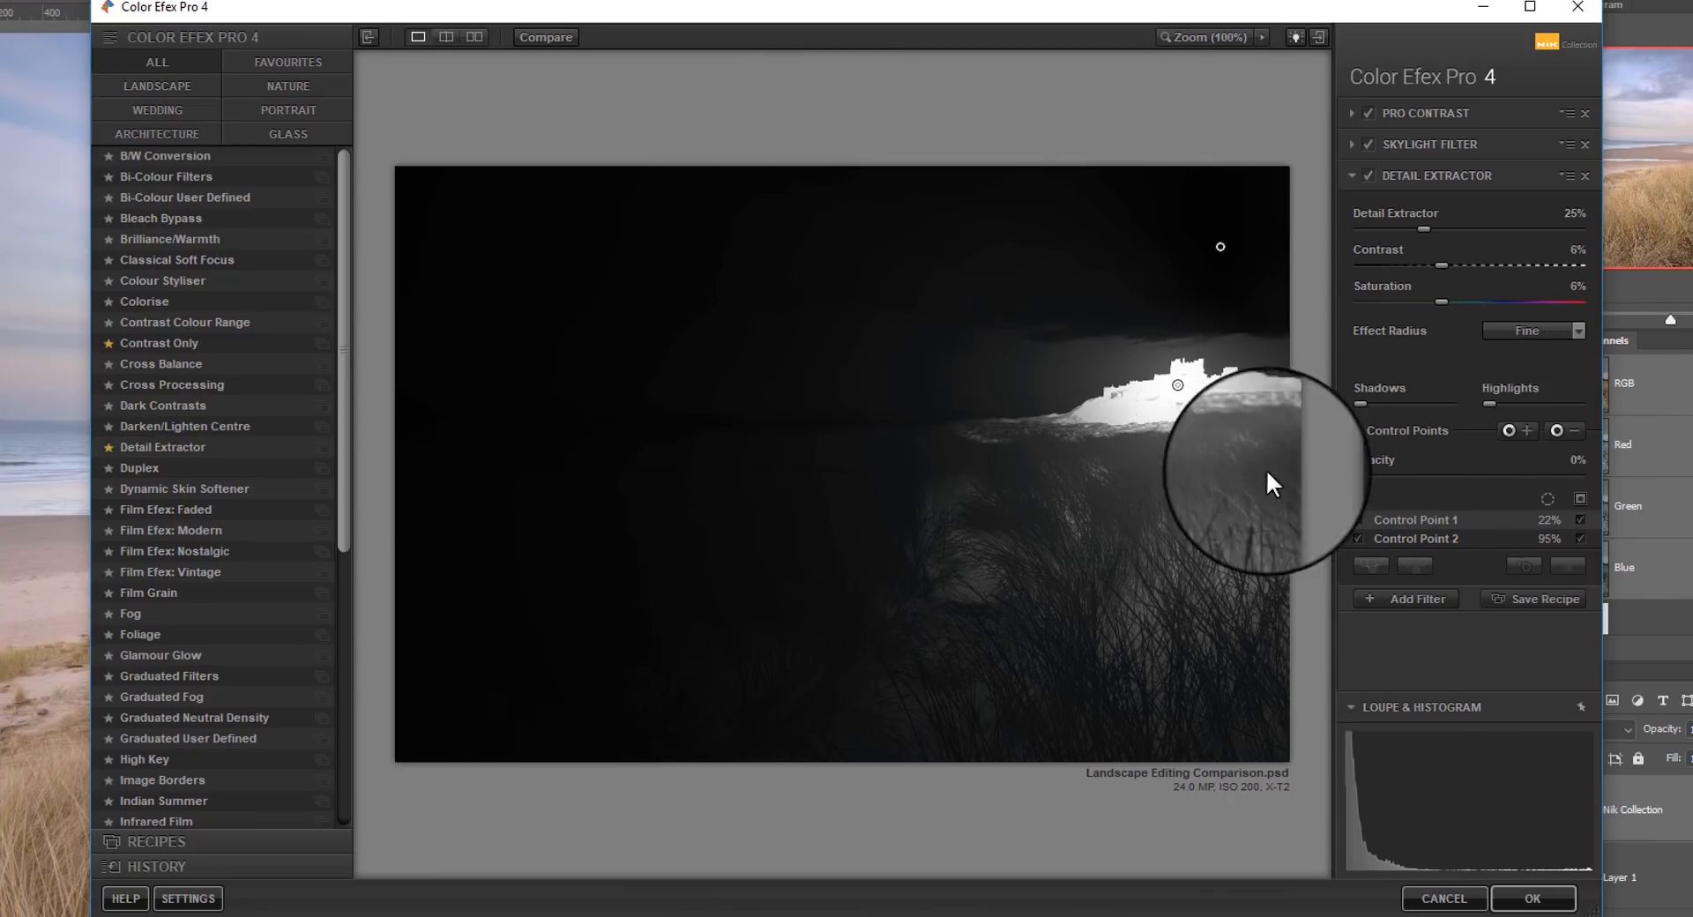
pyautogui.click(1579, 496)
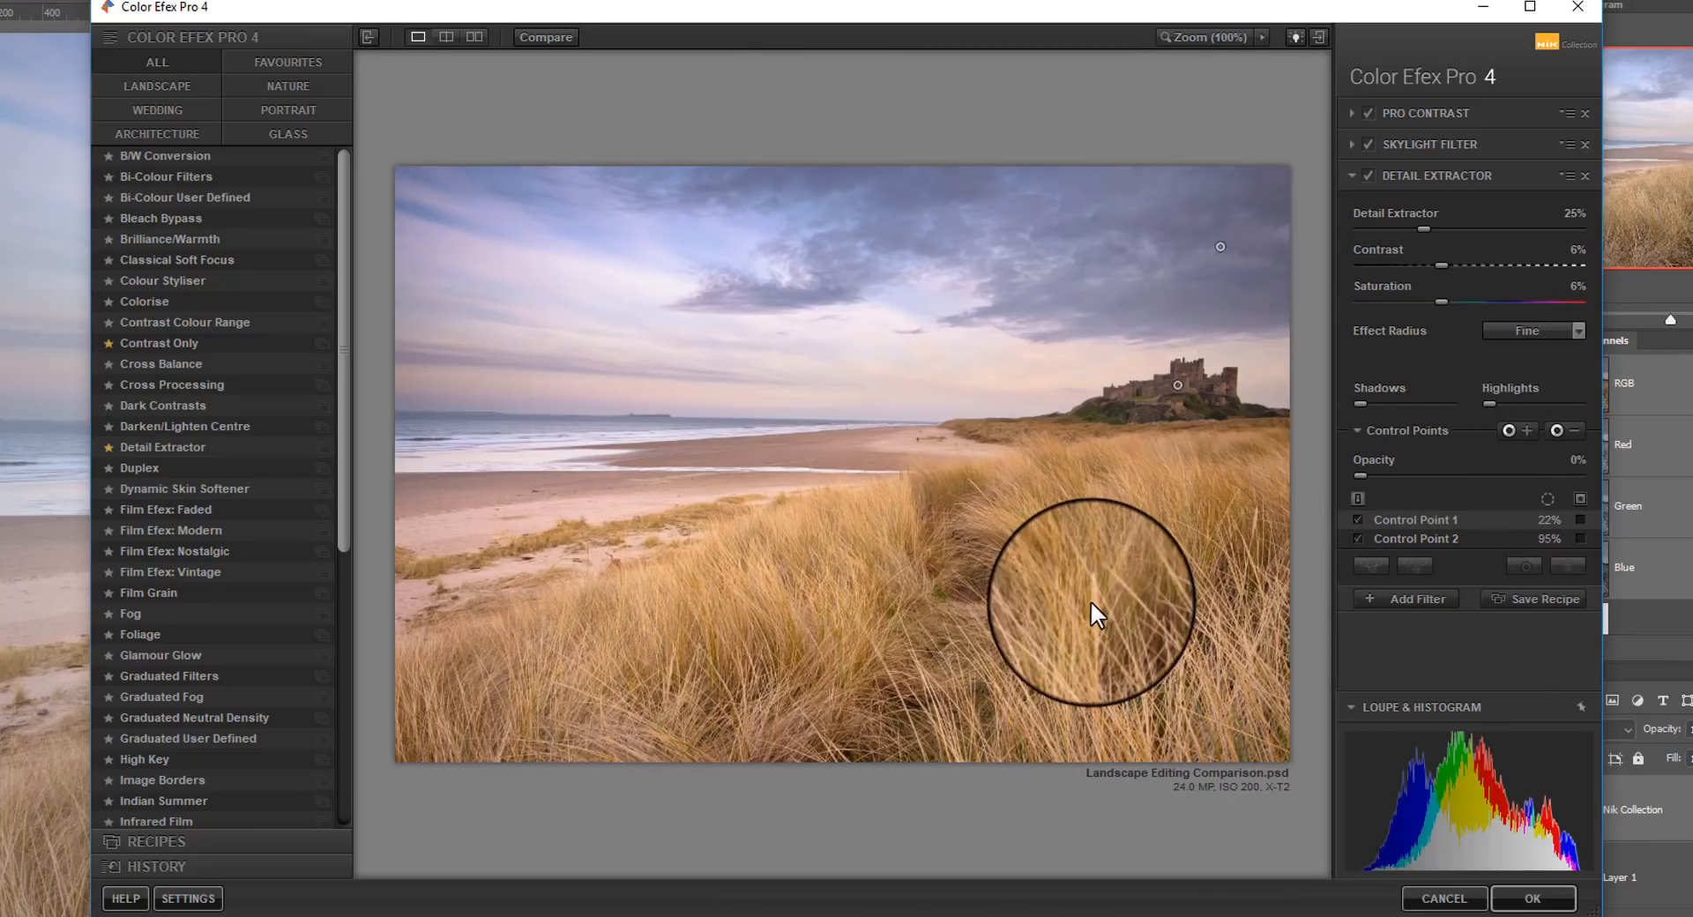
# Set the Detail Extractor amount to 21%, Contrast to 33% and Saturation to 21%.
pyautogui.moveTo(1420, 224)
pyautogui.mouseDown()
pyautogui.moveTo(1335, 233)
pyautogui.moveTo(1548, 250)
pyautogui.moveTo(1388, 246)
pyautogui.moveTo(1441, 247)
pyautogui.moveTo(1407, 240)
pyautogui.mouseUp()
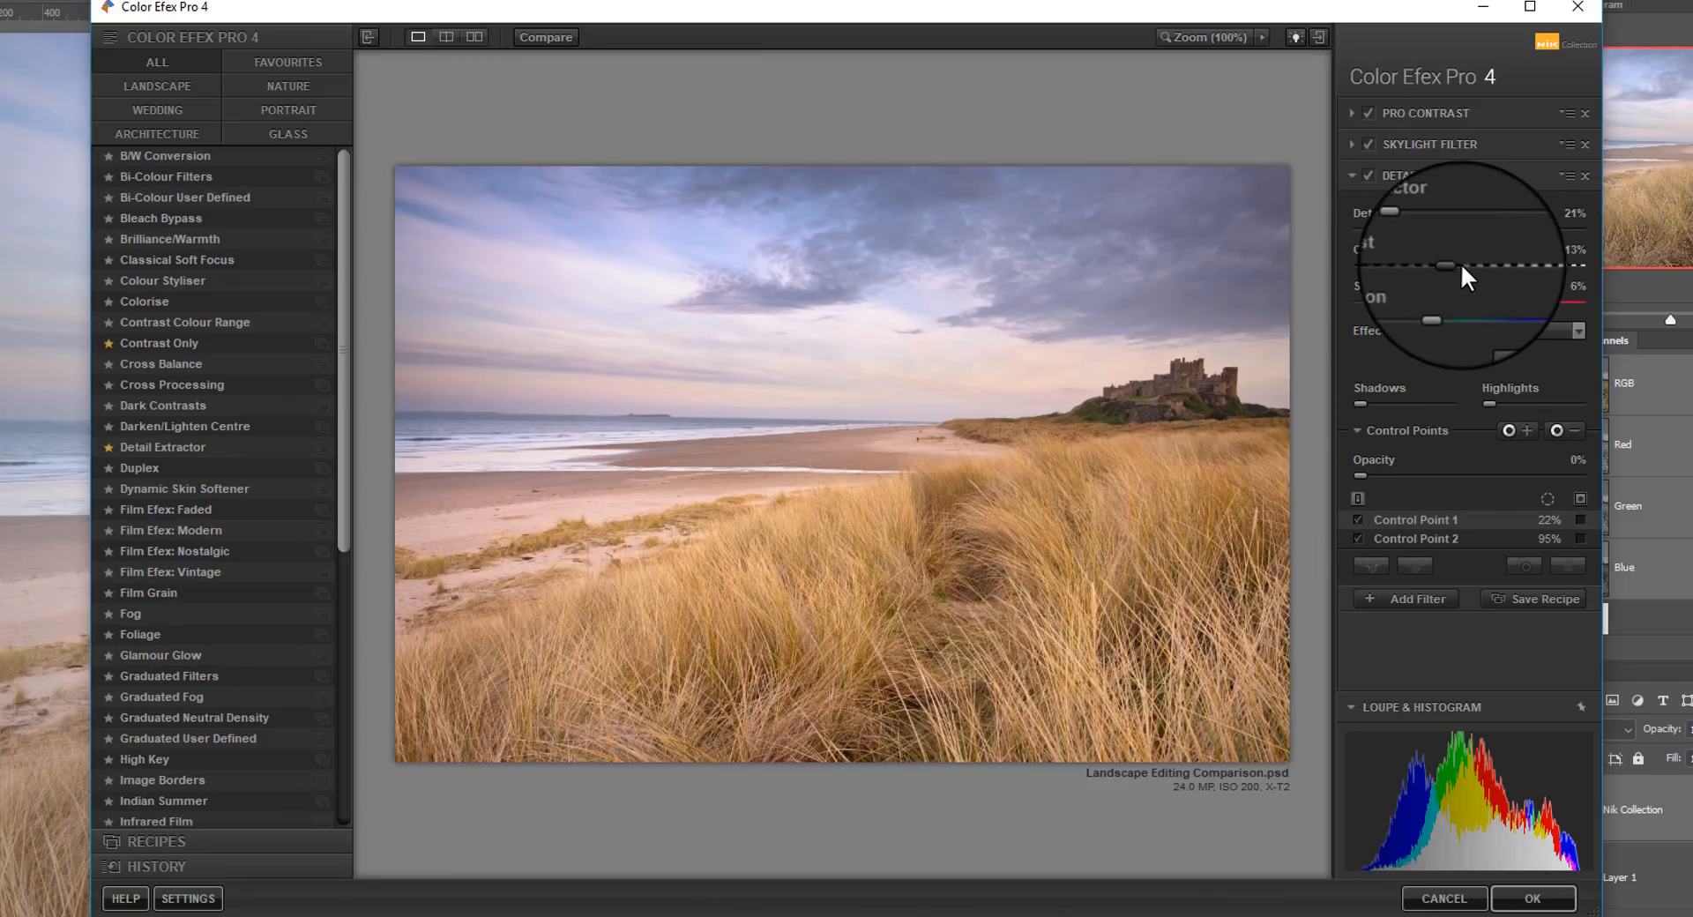
pyautogui.moveTo(1473, 262); pyautogui.dragTo(1446, 296)
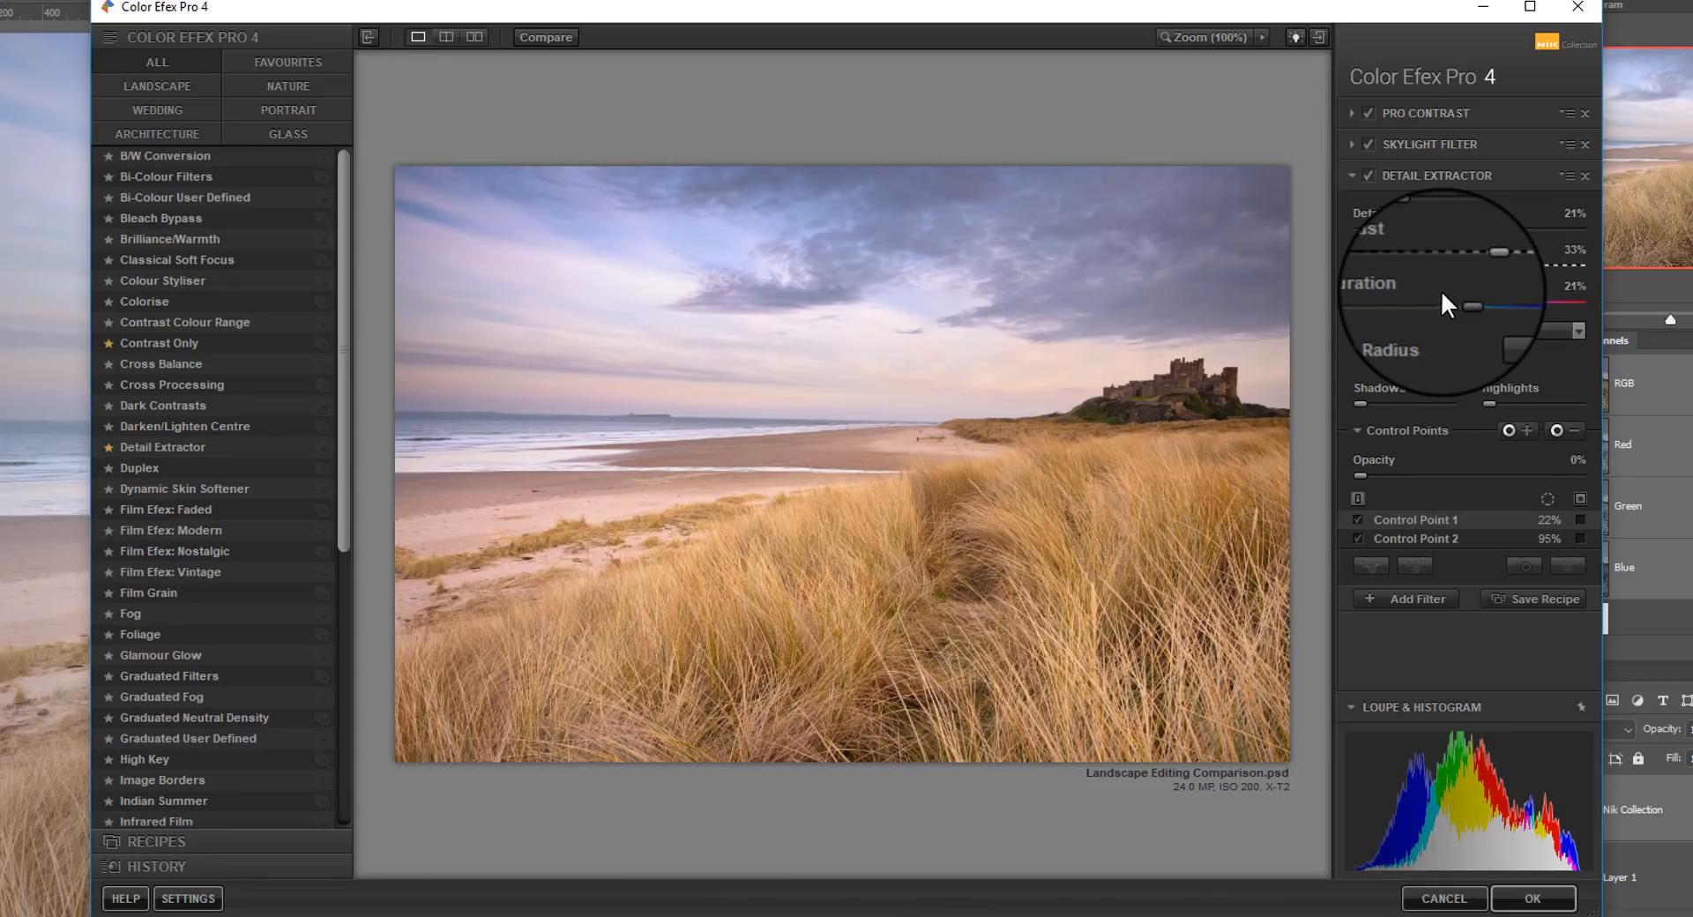
# Add a Glamour Glow filter to the stack with Glow 48%, Saturation -18% and Glow Warmth 20%.
pyautogui.click(1430, 597)
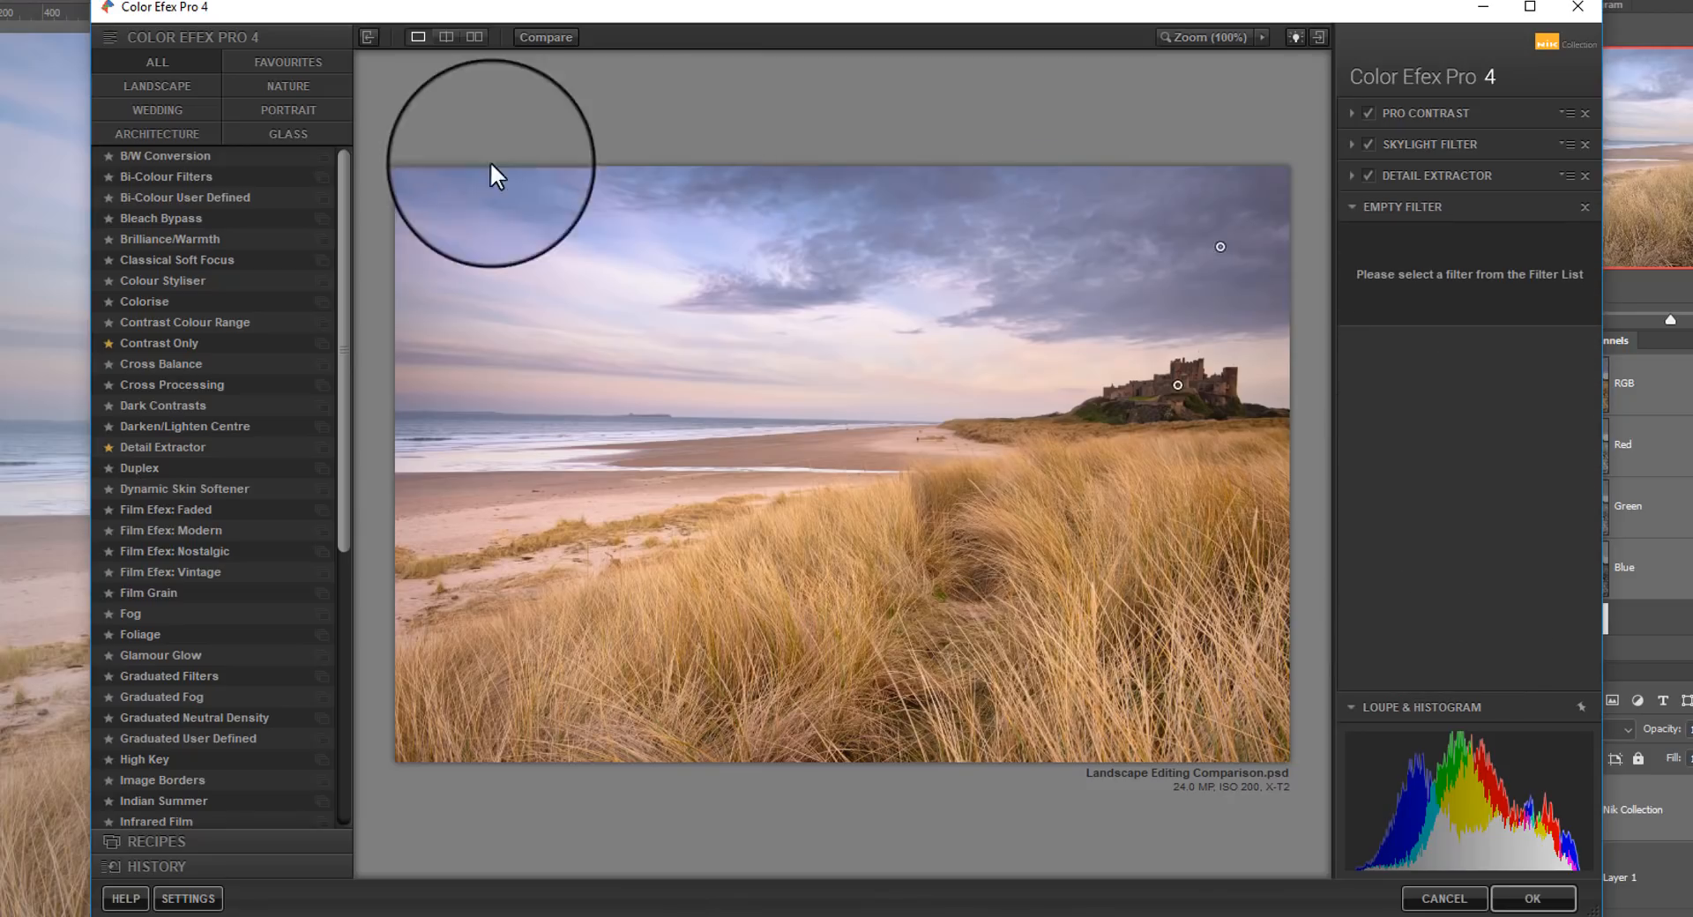
pyautogui.moveTo(346, 226); pyautogui.dragTo(344, 242)
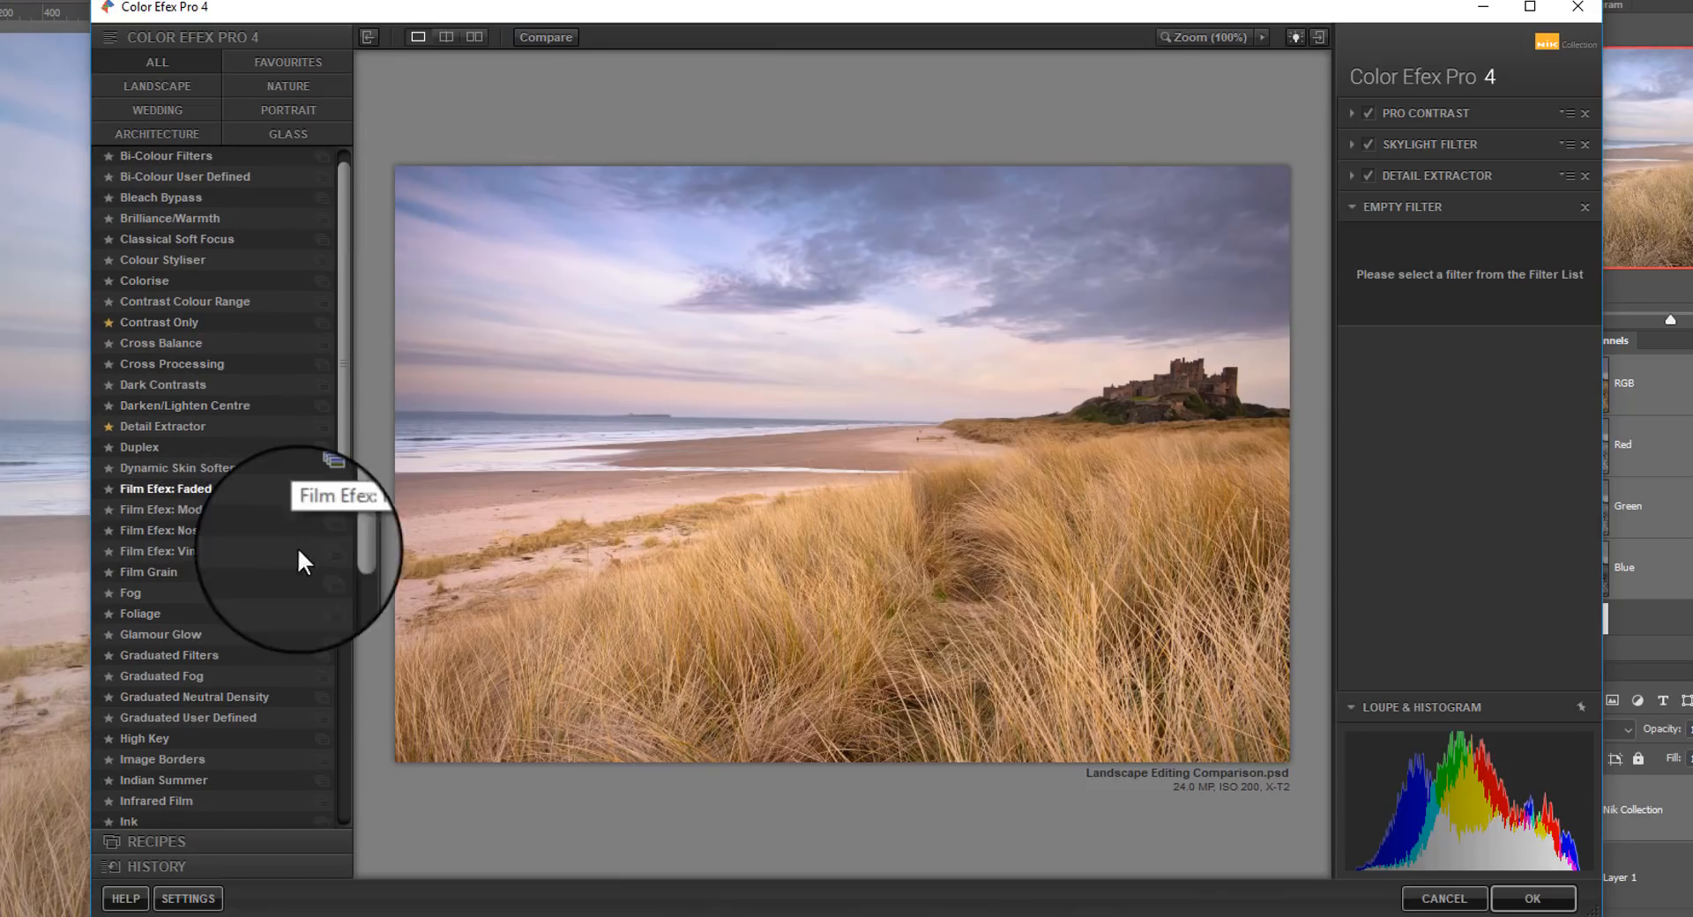
pyautogui.click(174, 632)
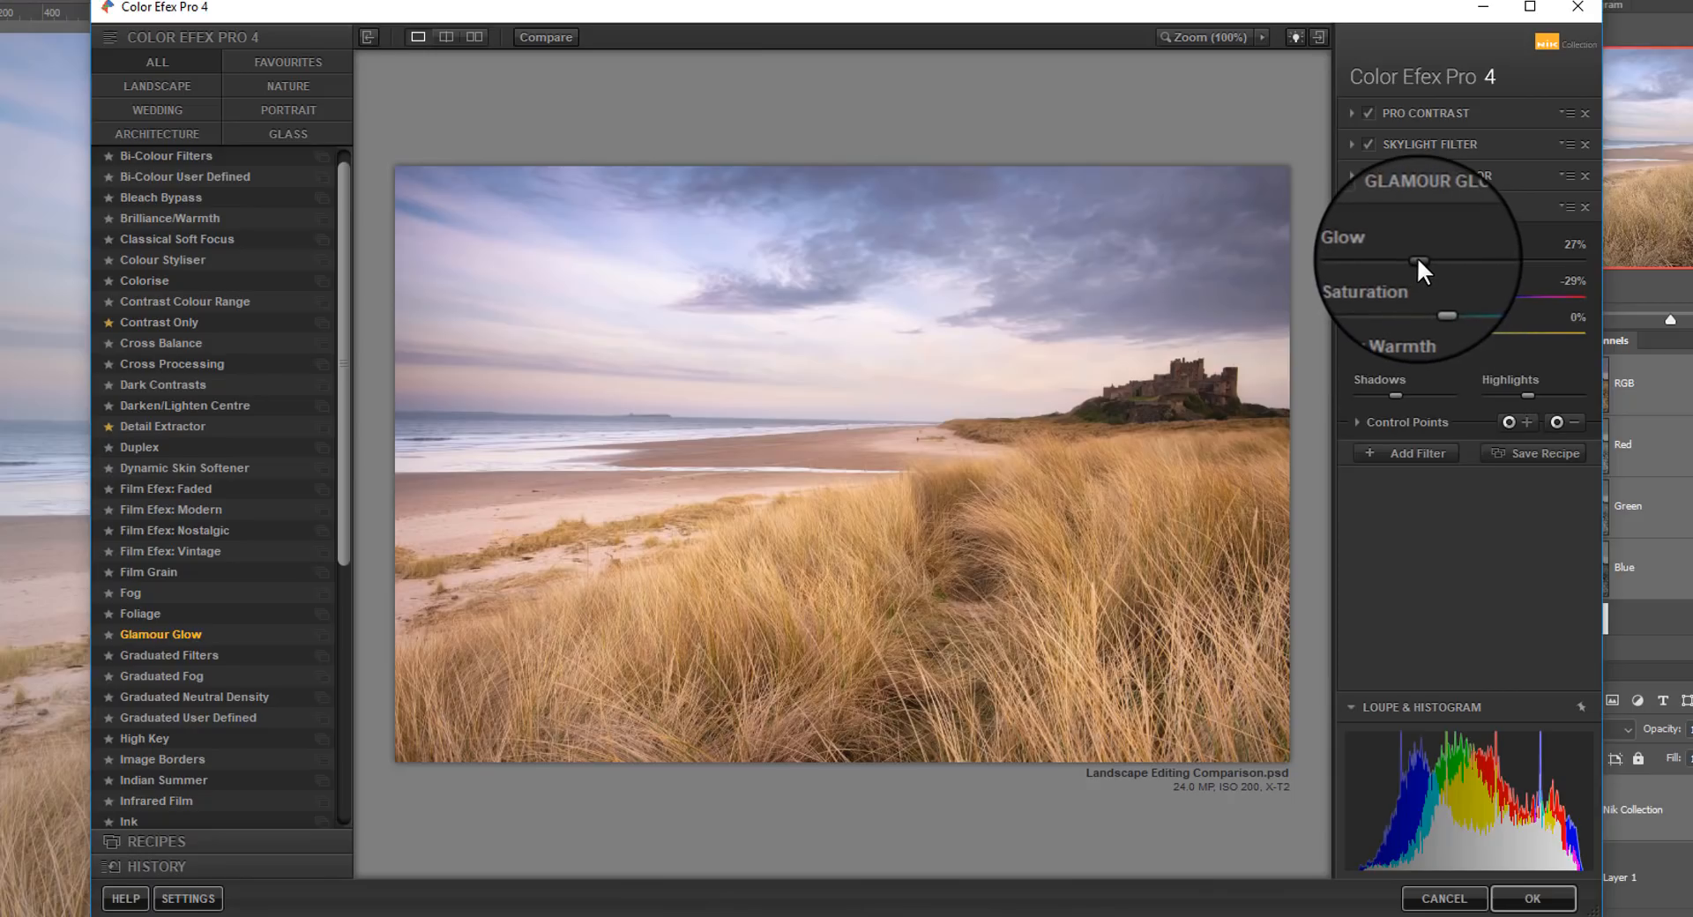
pyautogui.moveTo(1416, 257); pyautogui.dragTo(1494, 330)
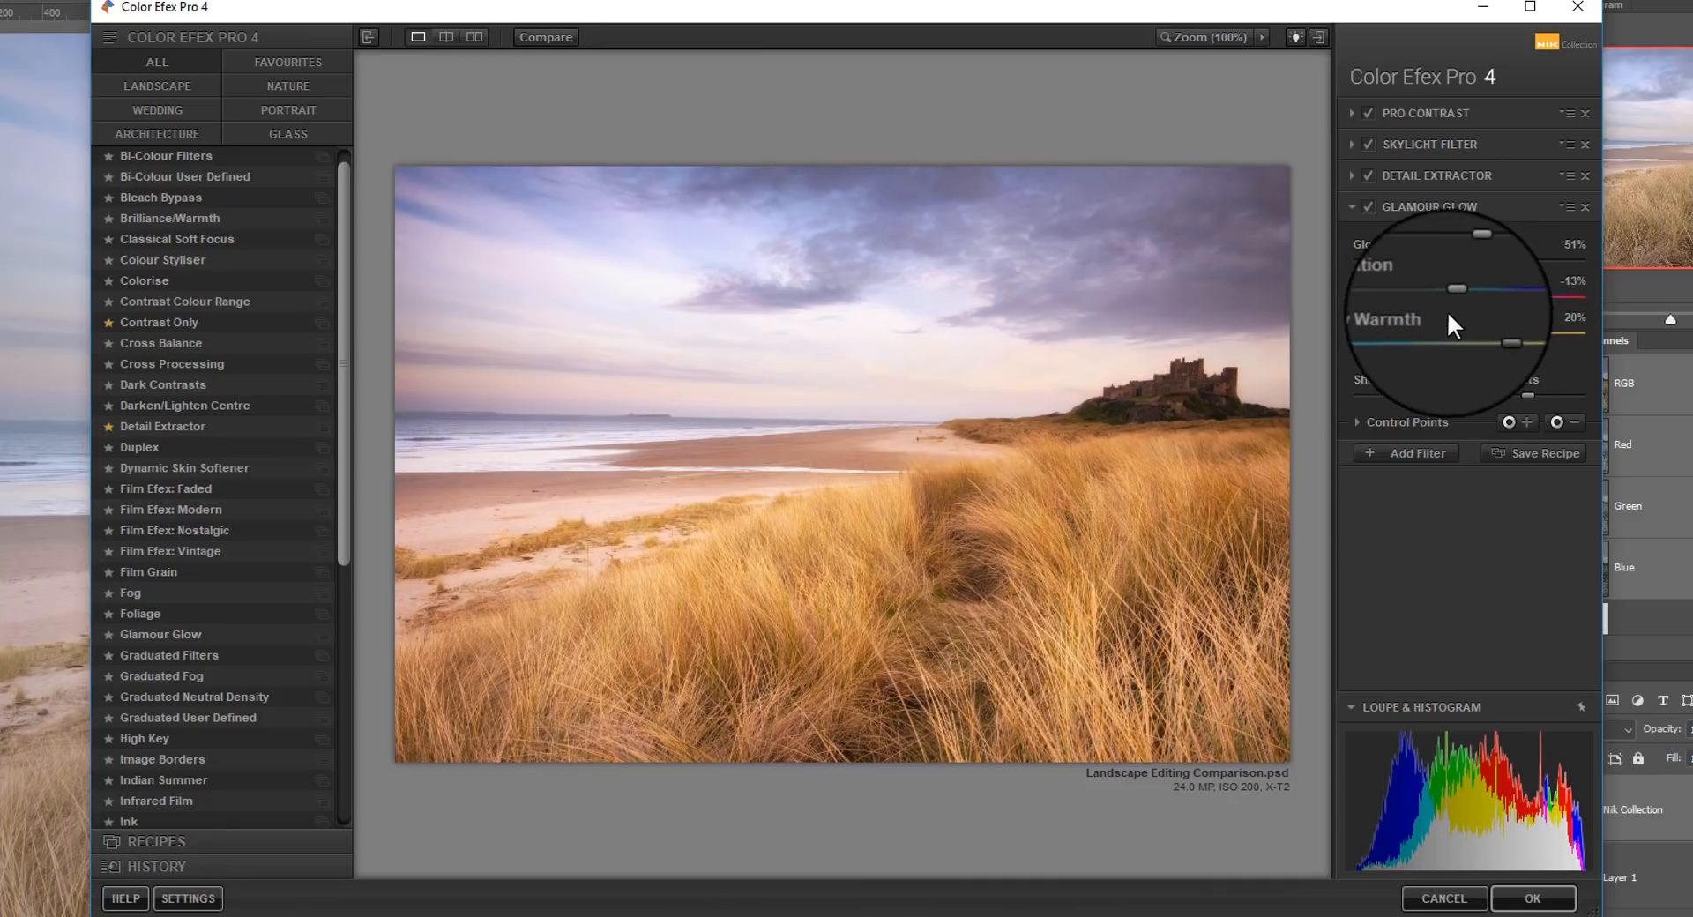
pyautogui.moveTo(1474, 260); pyautogui.dragTo(1469, 256)
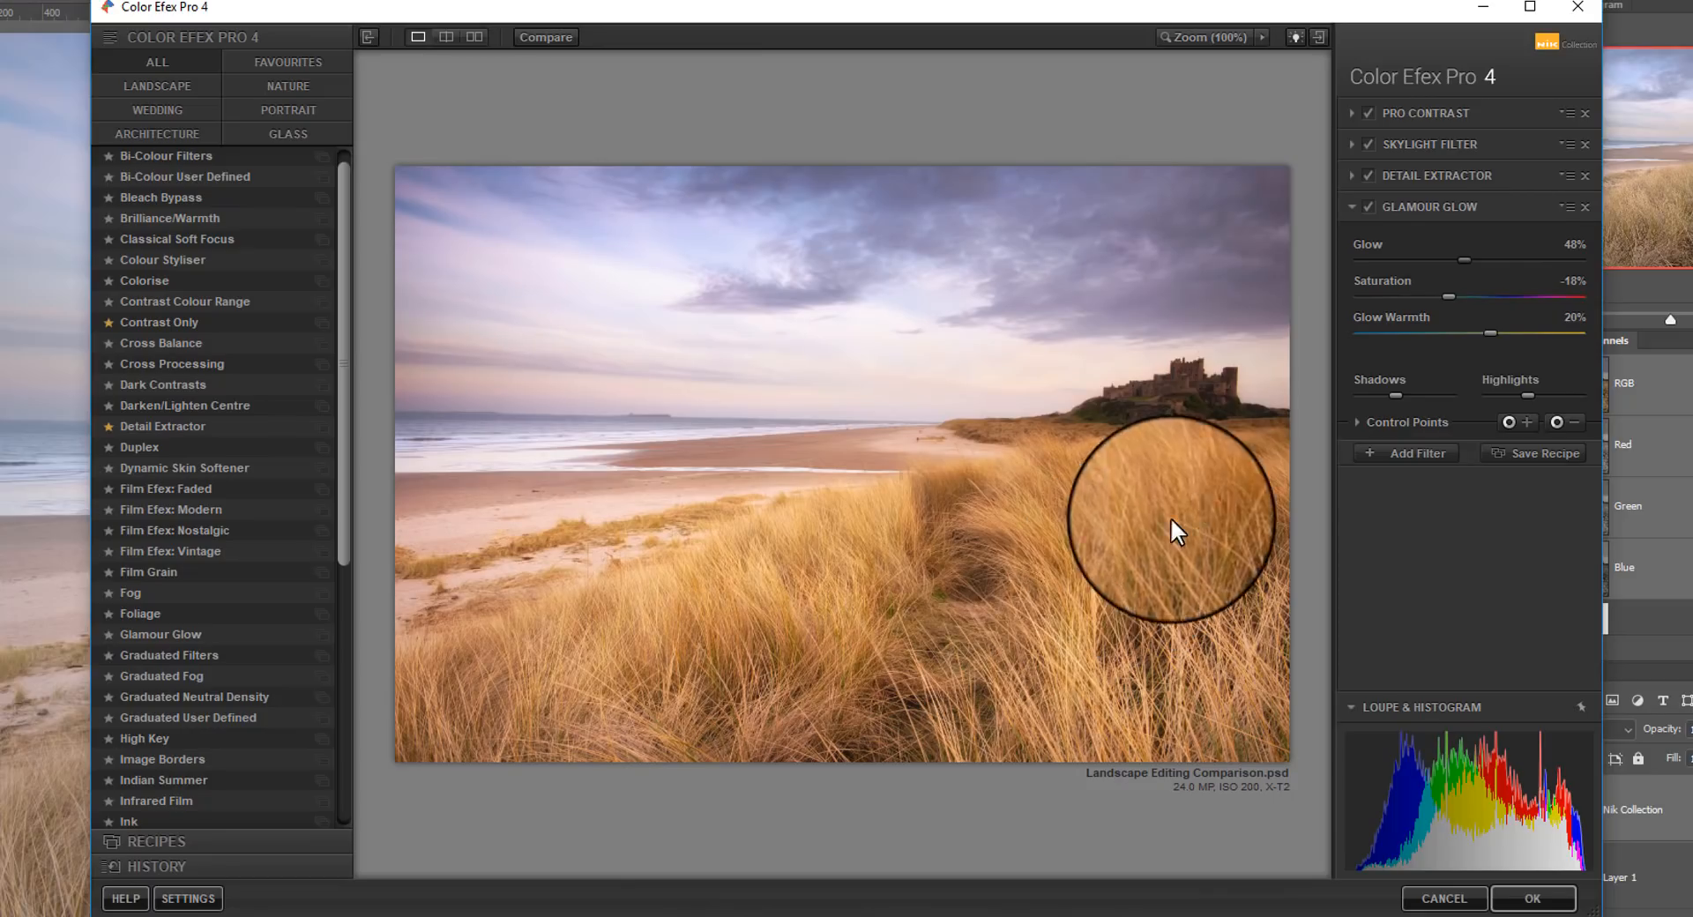
# Place a positive Glamour Glow control point in the sky just above the sea horizon and widen its area.
pyautogui.click(1515, 423)
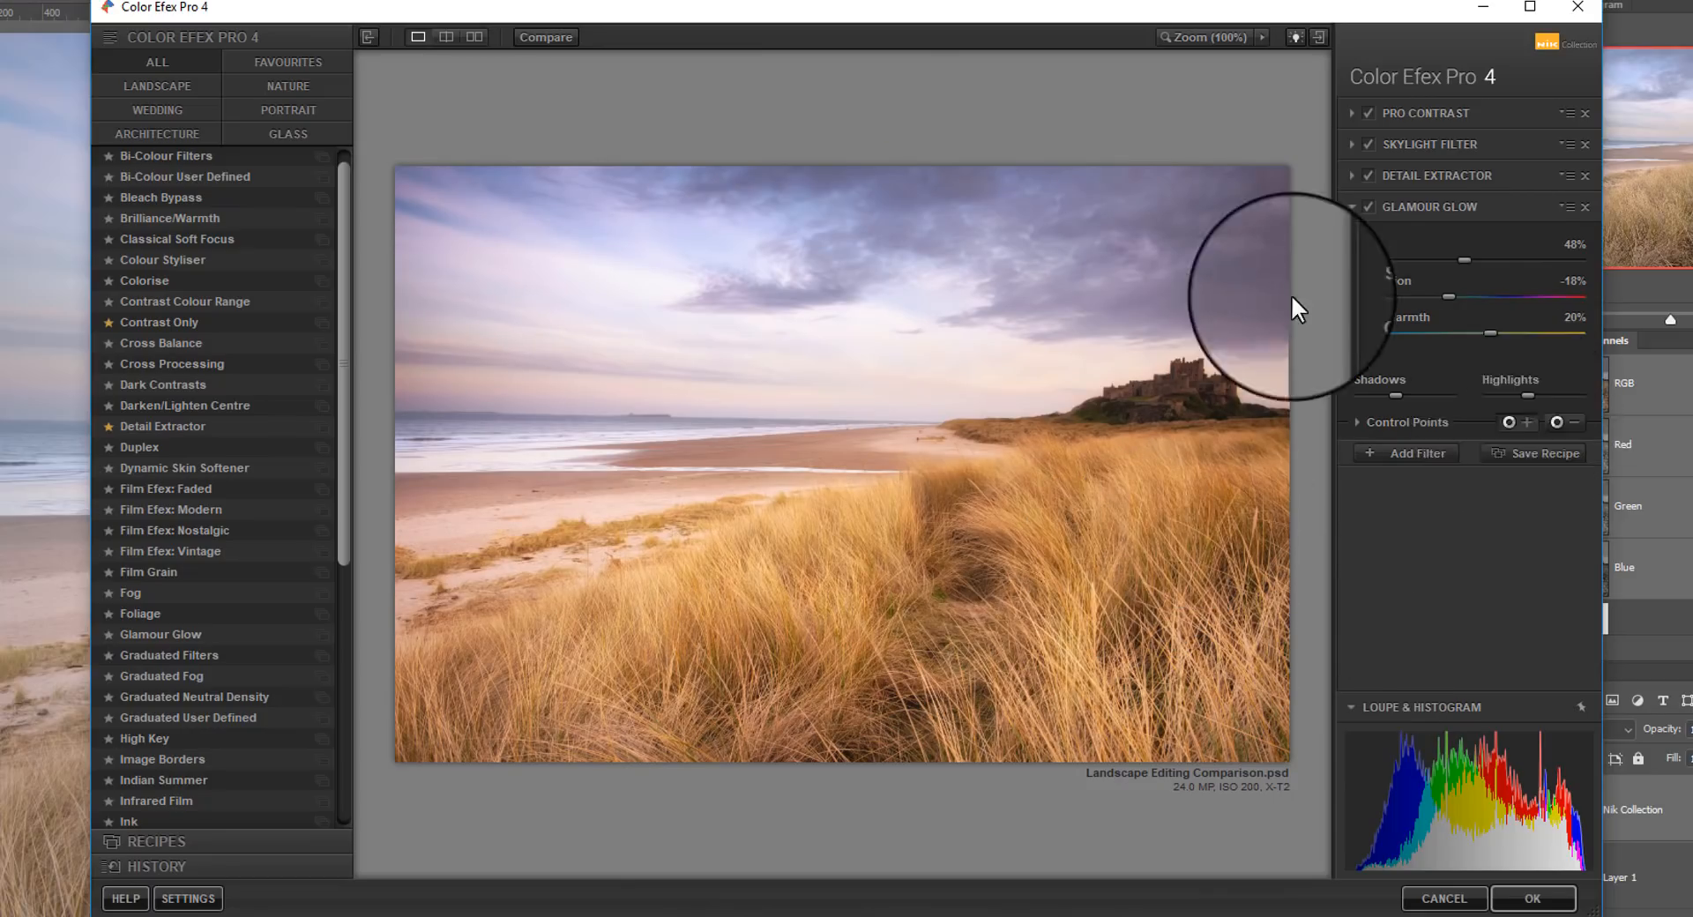
pyautogui.click(572, 378)
pyautogui.moveTo(606, 378); pyautogui.dragTo(655, 379)
# Place three positive Glamour Glow control points on the dune grass: lower left, lower right and near the middle of the photo.
pyautogui.click(1510, 420)
pyautogui.click(777, 579)
pyautogui.moveTo(865, 578); pyautogui.dragTo(722, 658)
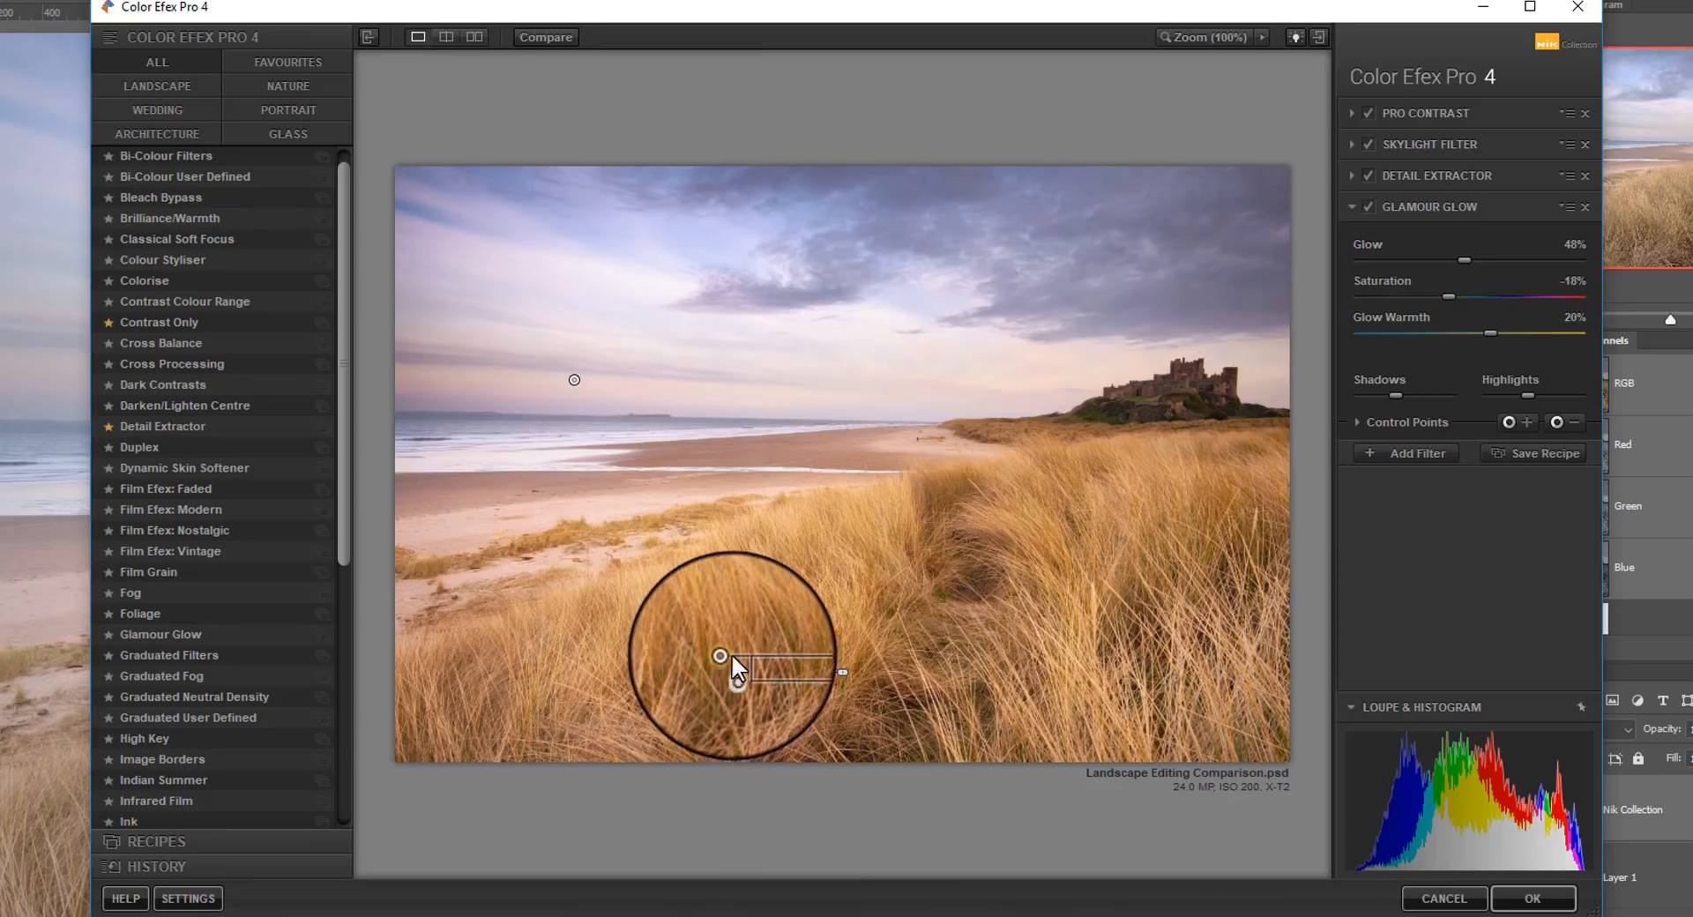
pyautogui.click(1521, 422)
pyautogui.click(1078, 625)
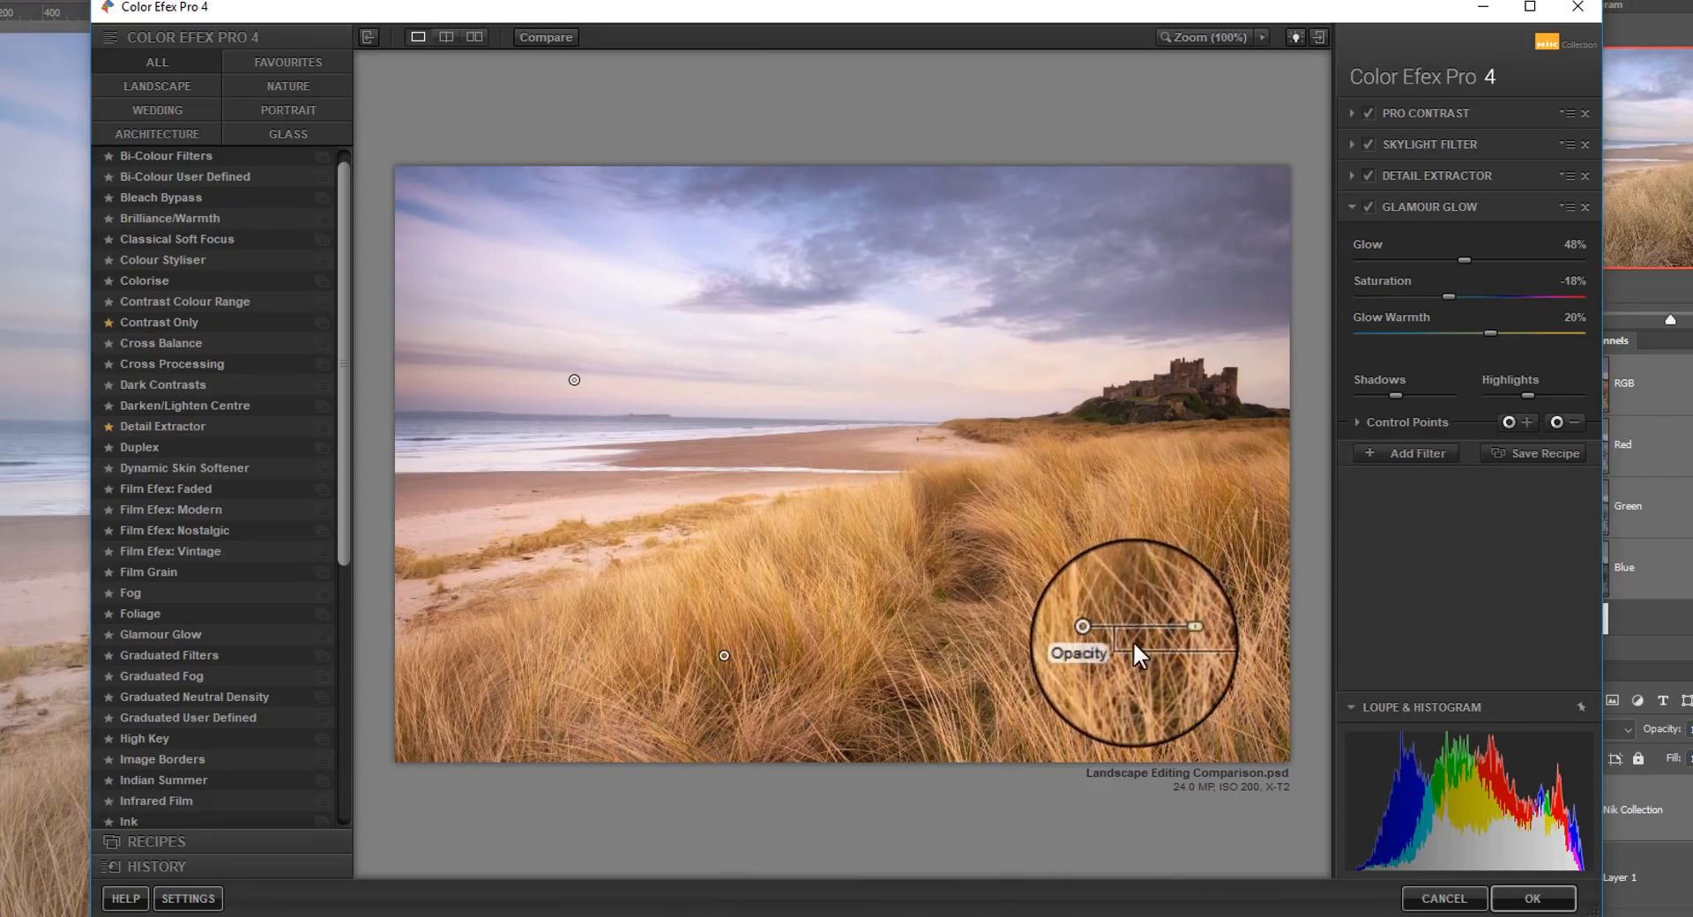
pyautogui.moveTo(1100, 628); pyautogui.dragTo(1102, 654)
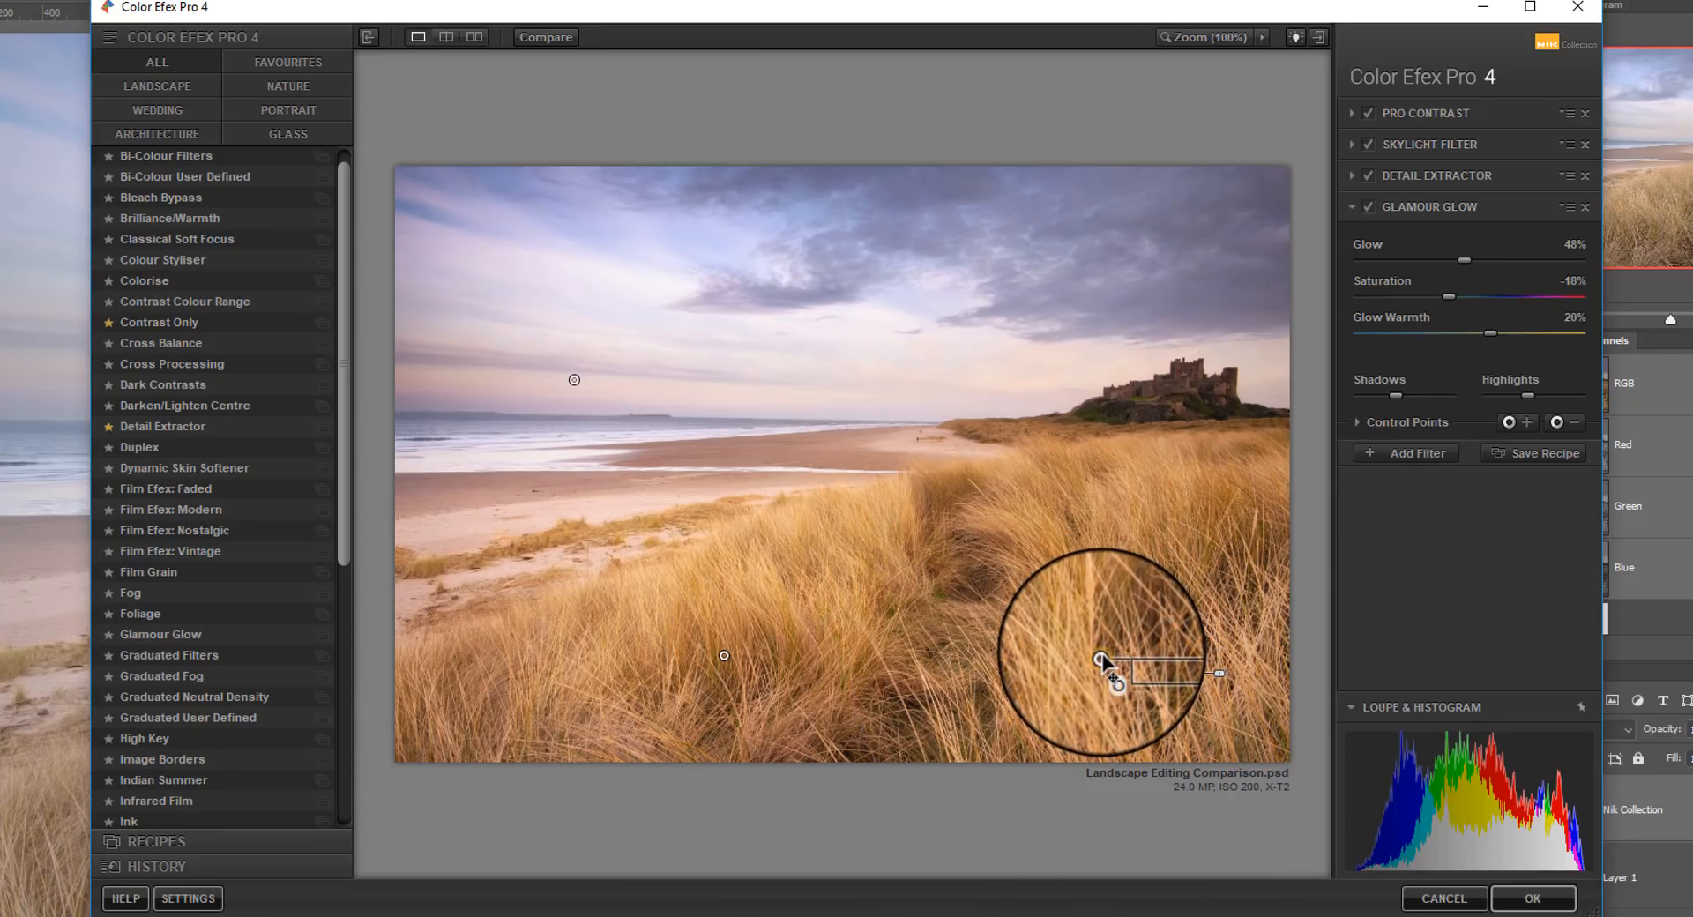
pyautogui.click(1509, 422)
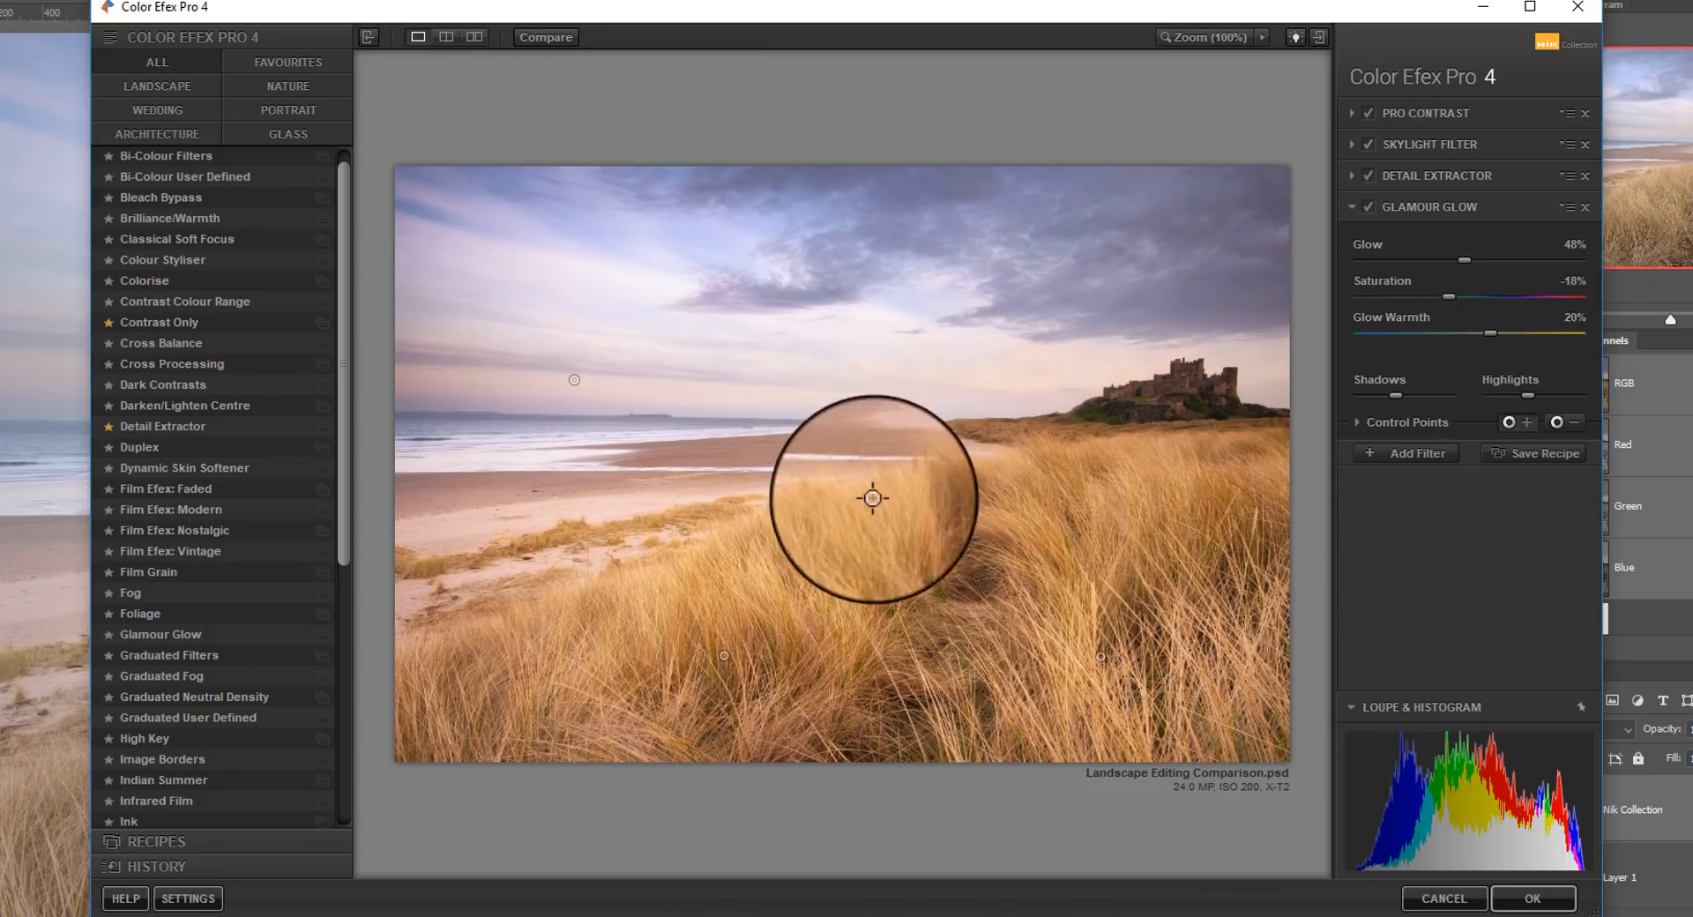
pyautogui.click(843, 535)
pyautogui.moveTo(925, 540); pyautogui.dragTo(940, 537)
# Add a negative Glamour Glow control point on the central cloud and place another control point in the dark clouds above the castle.
pyautogui.click(1554, 423)
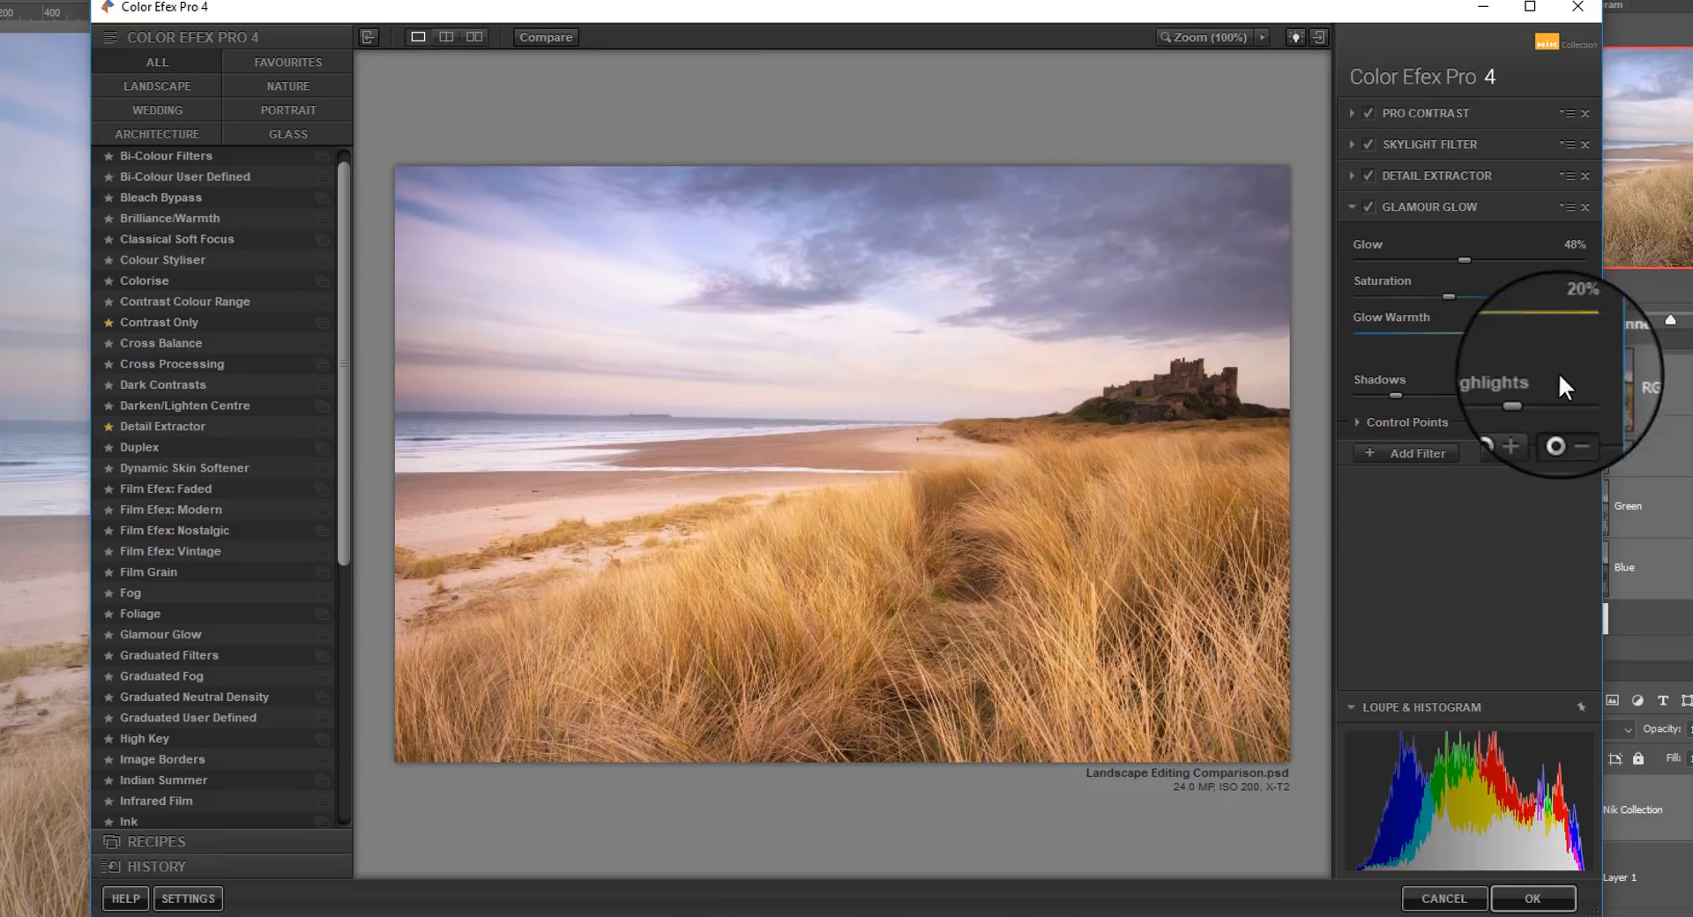
pyautogui.click(792, 297)
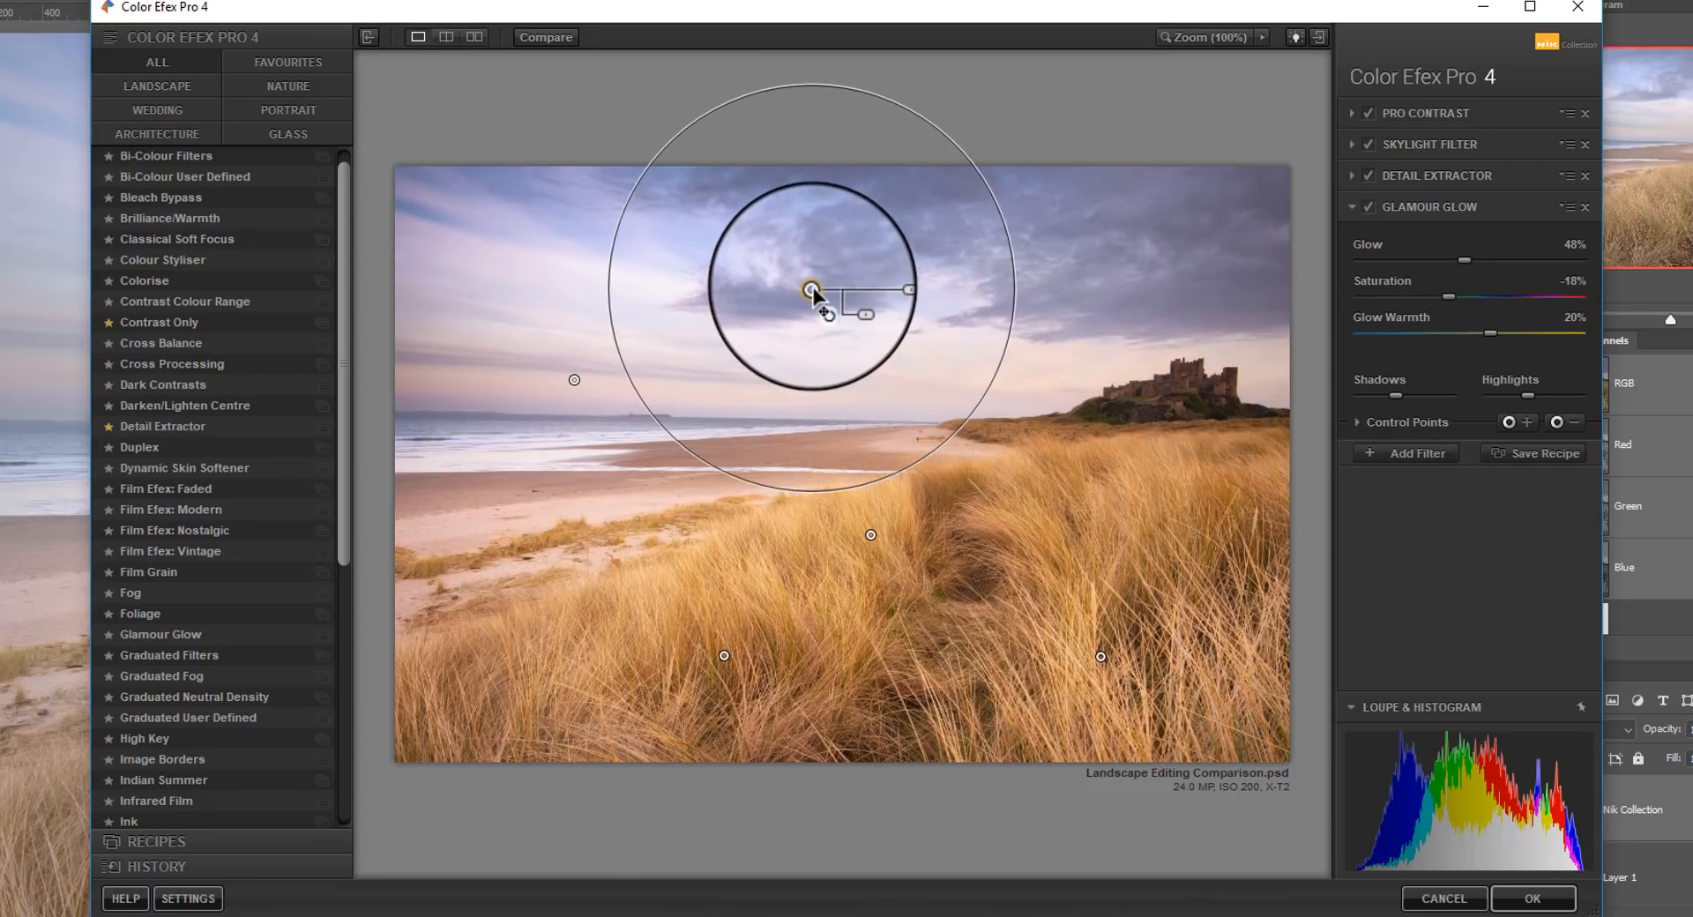
pyautogui.click(1526, 422)
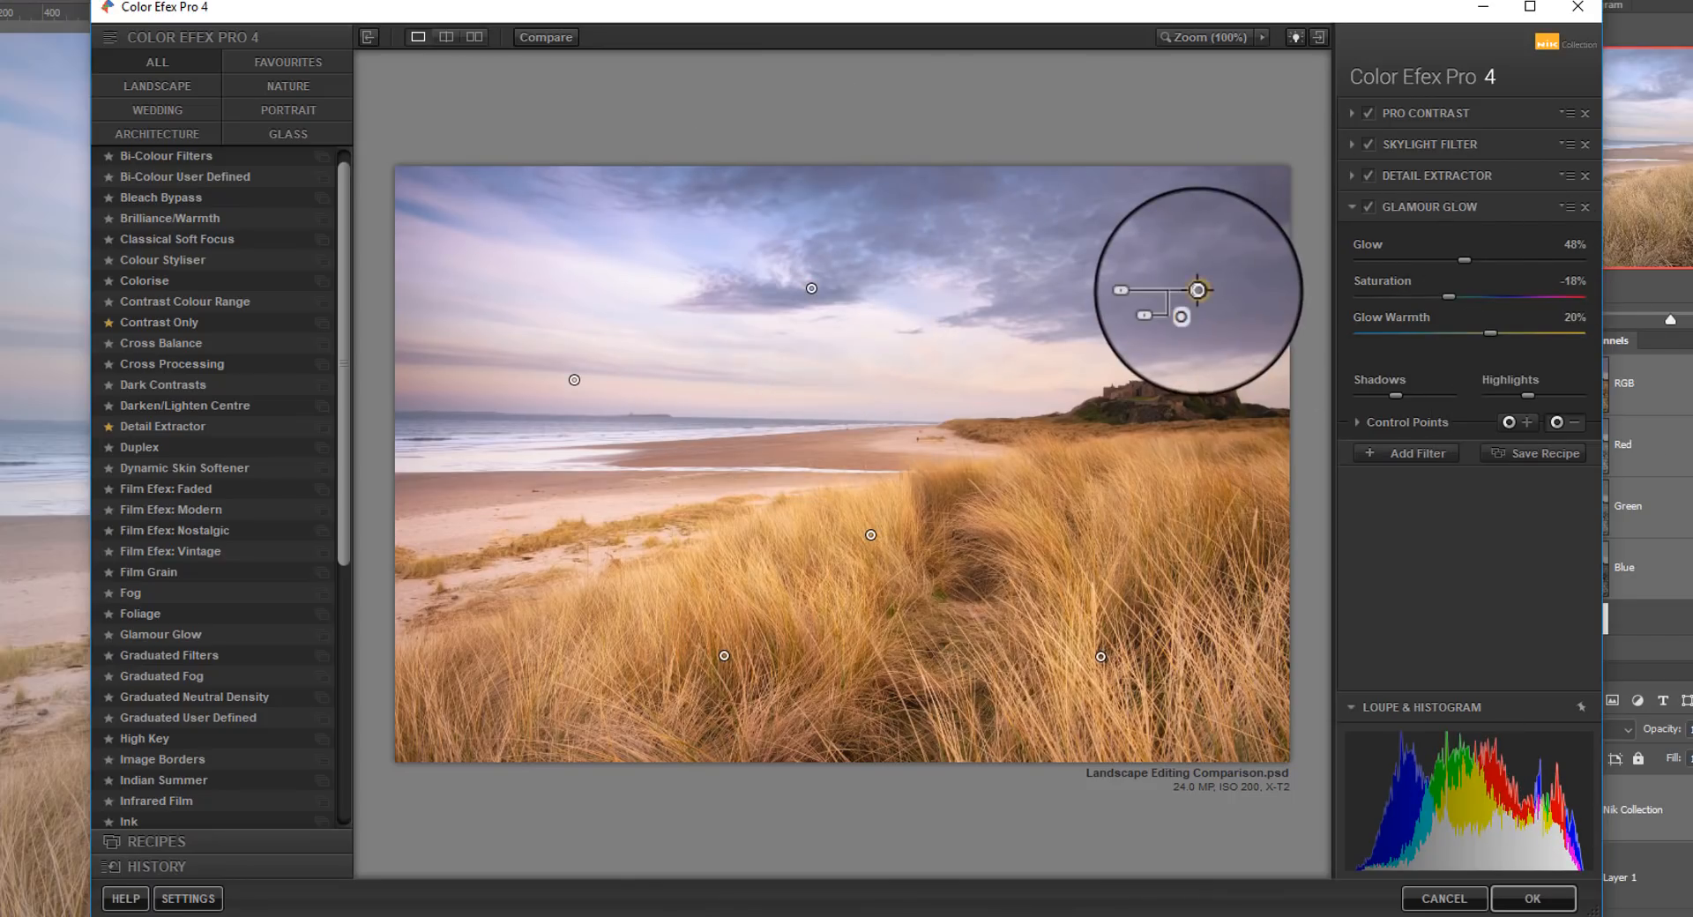
pyautogui.click(1147, 291)
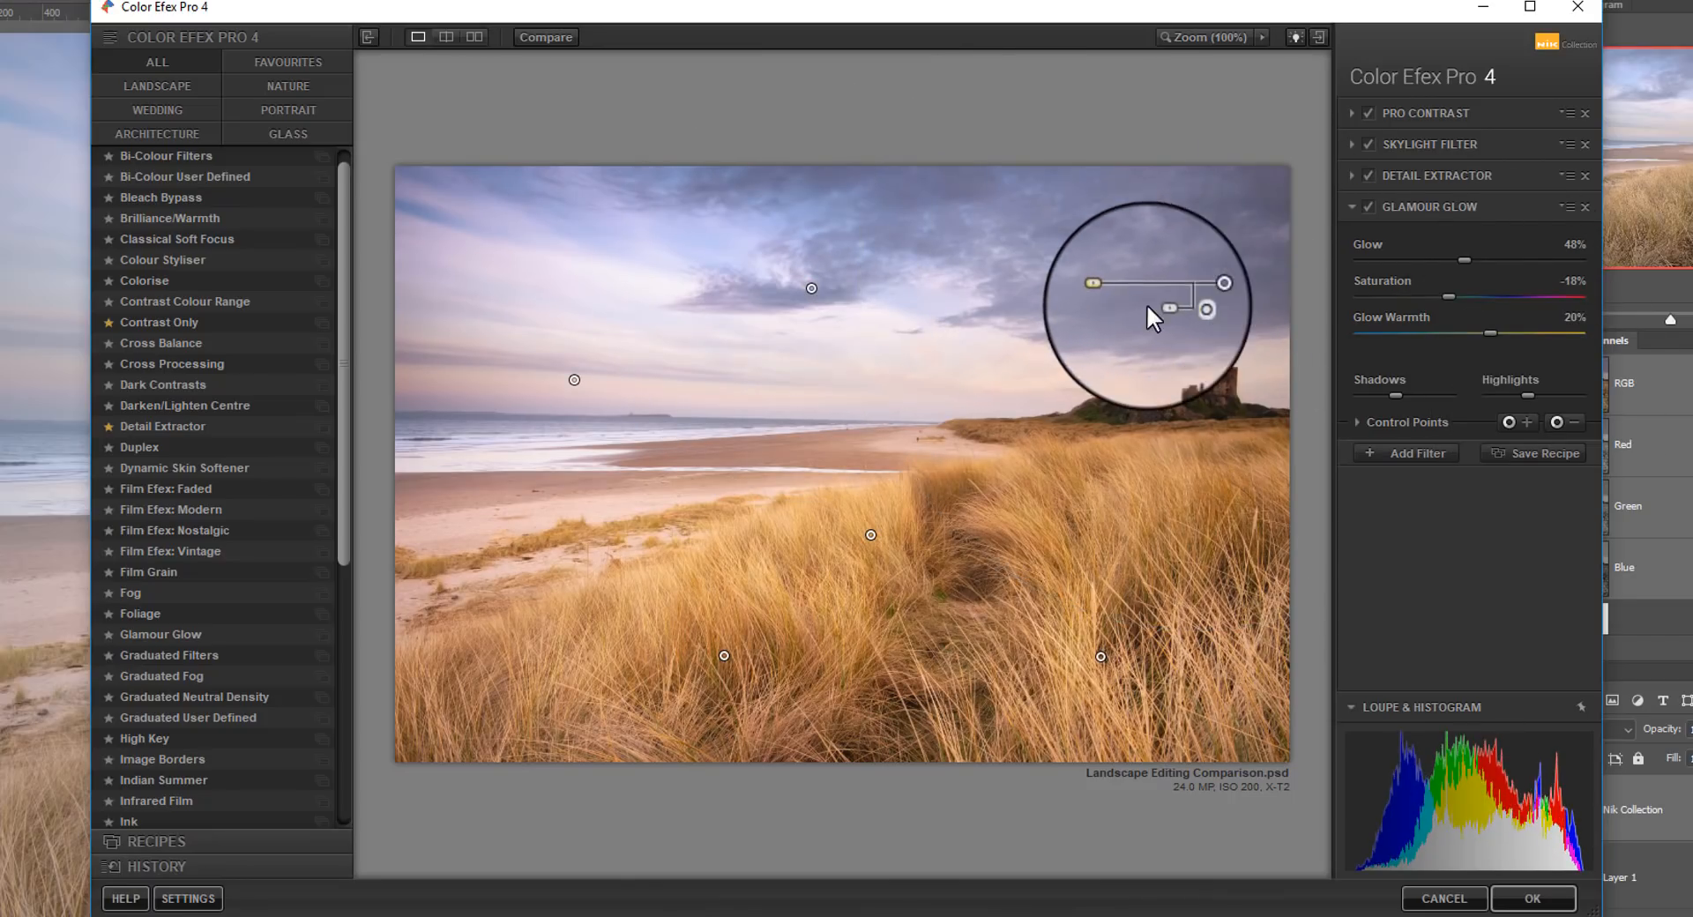
pyautogui.moveTo(1199, 291); pyautogui.dragTo(1205, 238)
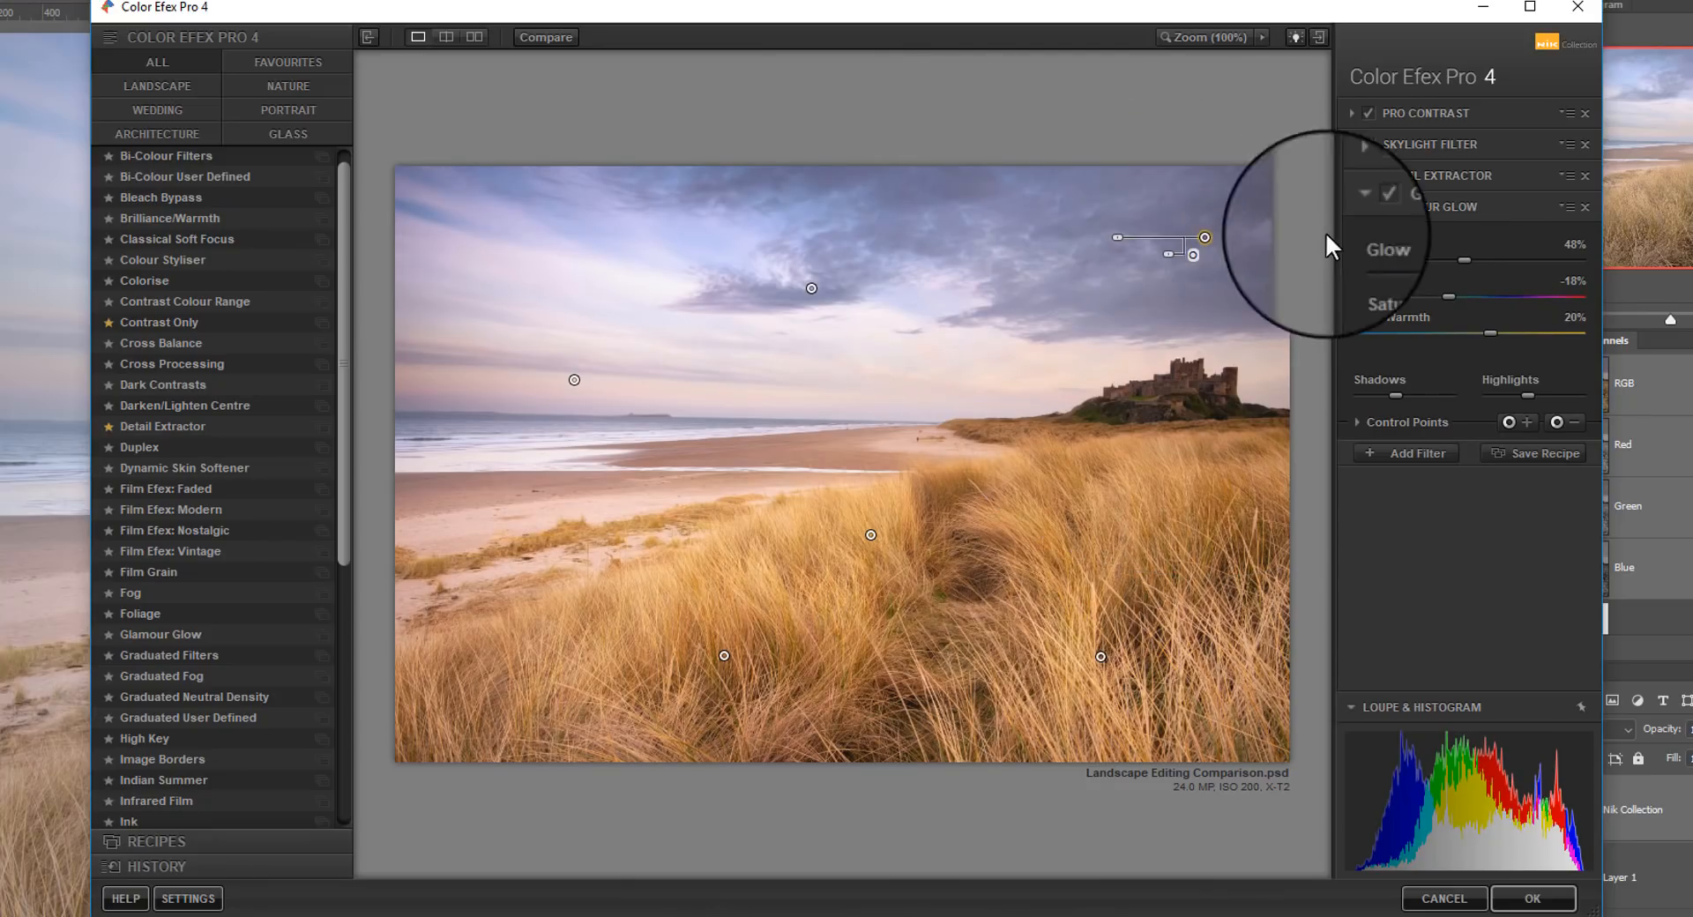
# Set Glamour Glow's Glow Warmth to 19% and its Saturation to -13%.
pyautogui.moveTo(1494, 333)
pyautogui.mouseDown()
pyautogui.moveTo(1518, 335)
pyautogui.moveTo(1489, 332)
pyautogui.mouseUp()
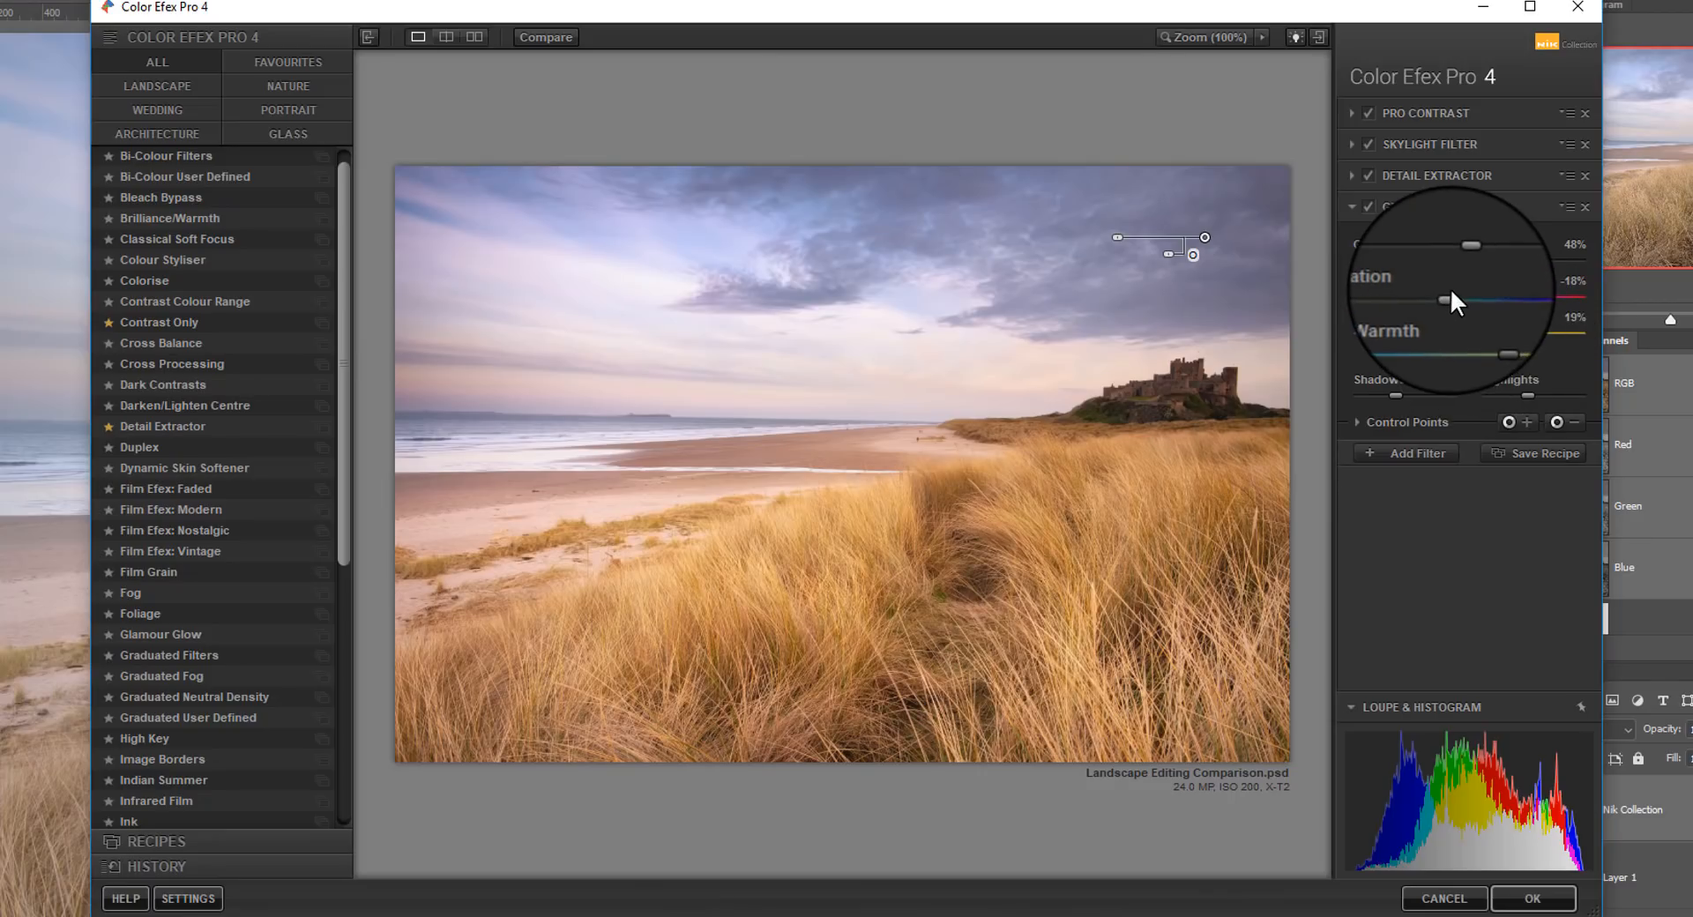
pyautogui.moveTo(1448, 293); pyautogui.dragTo(1453, 291)
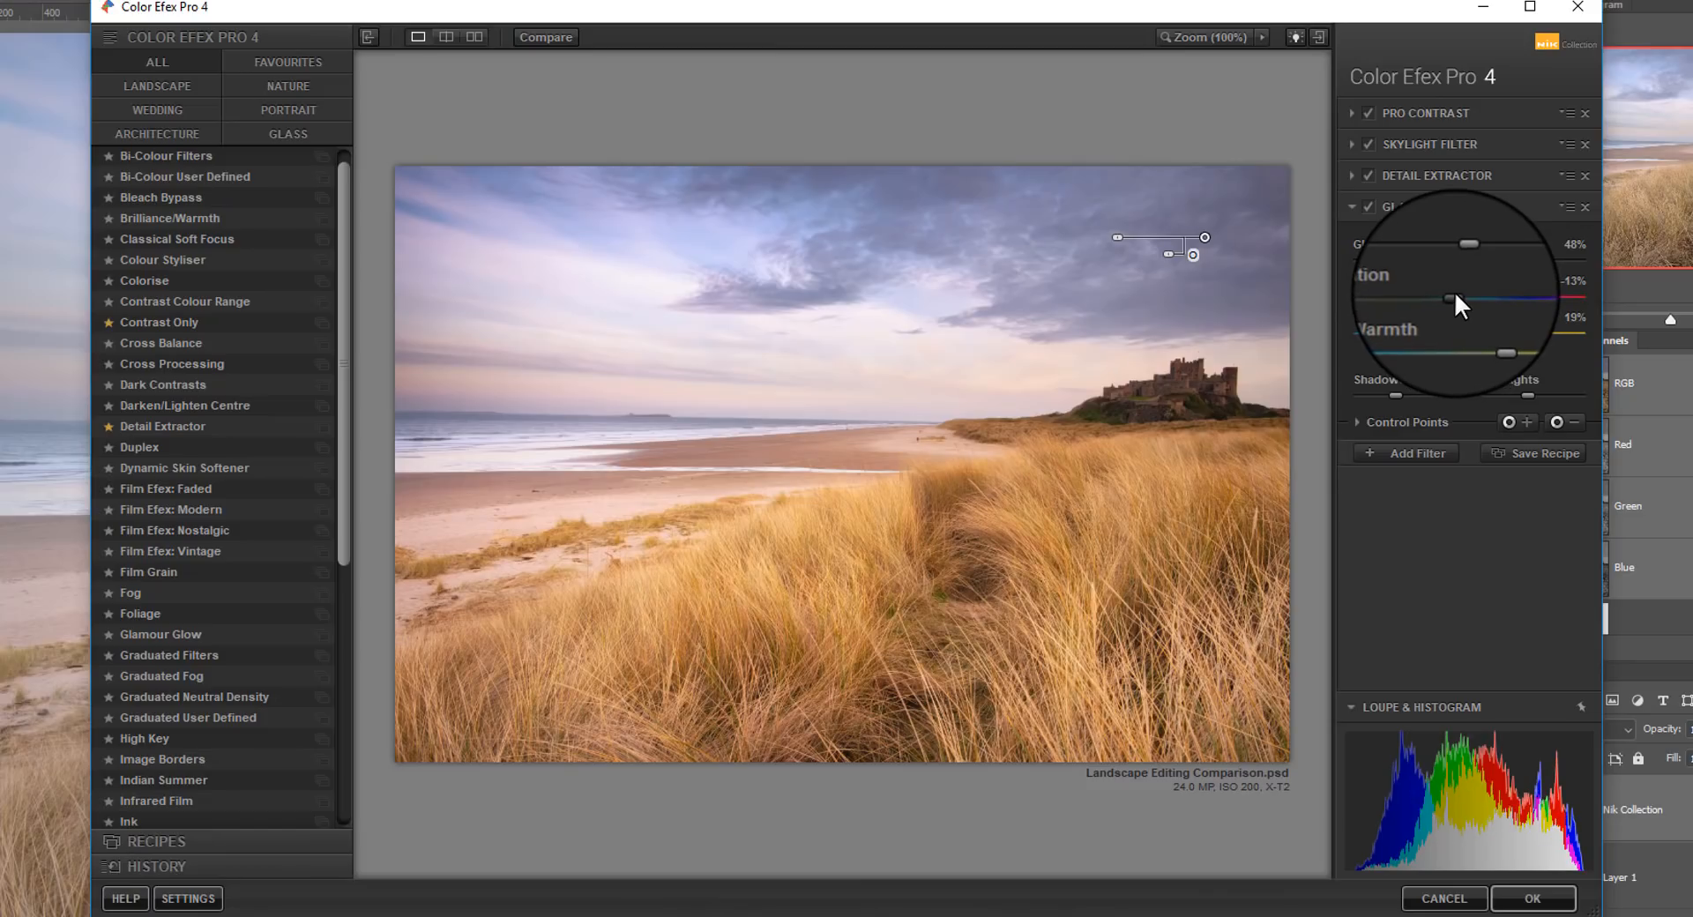
# Compare the edited photo with the original and apply the filter stack to the Nik Collection layer.
pyautogui.click(557, 36)
pyautogui.click(557, 40)
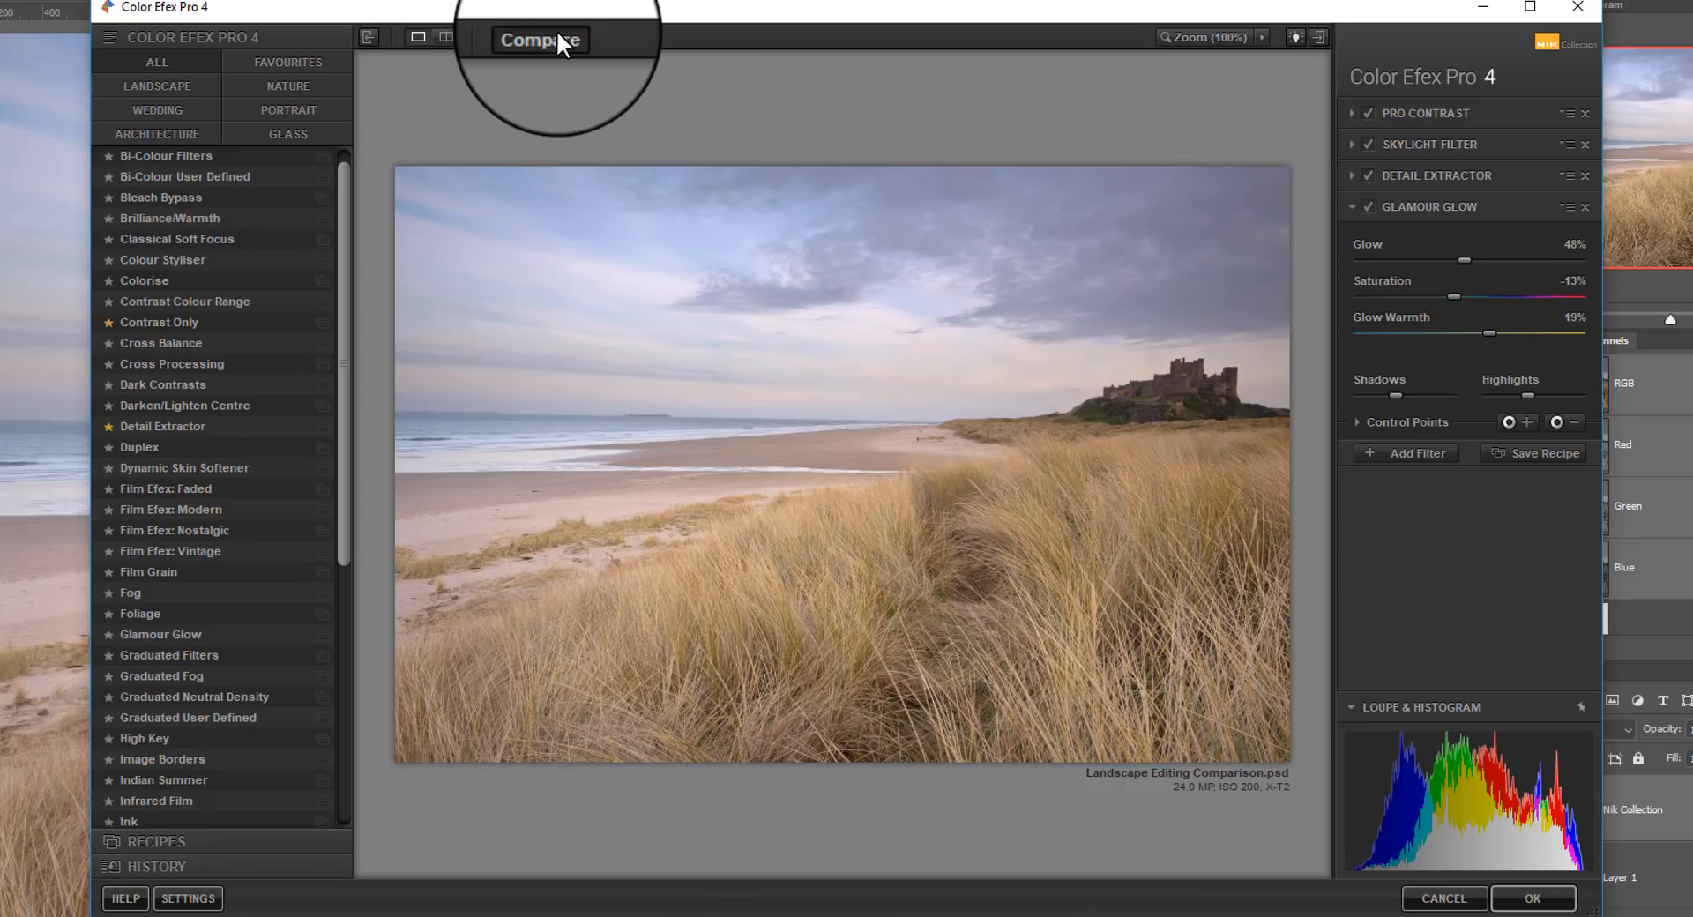
pyautogui.click(557, 37)
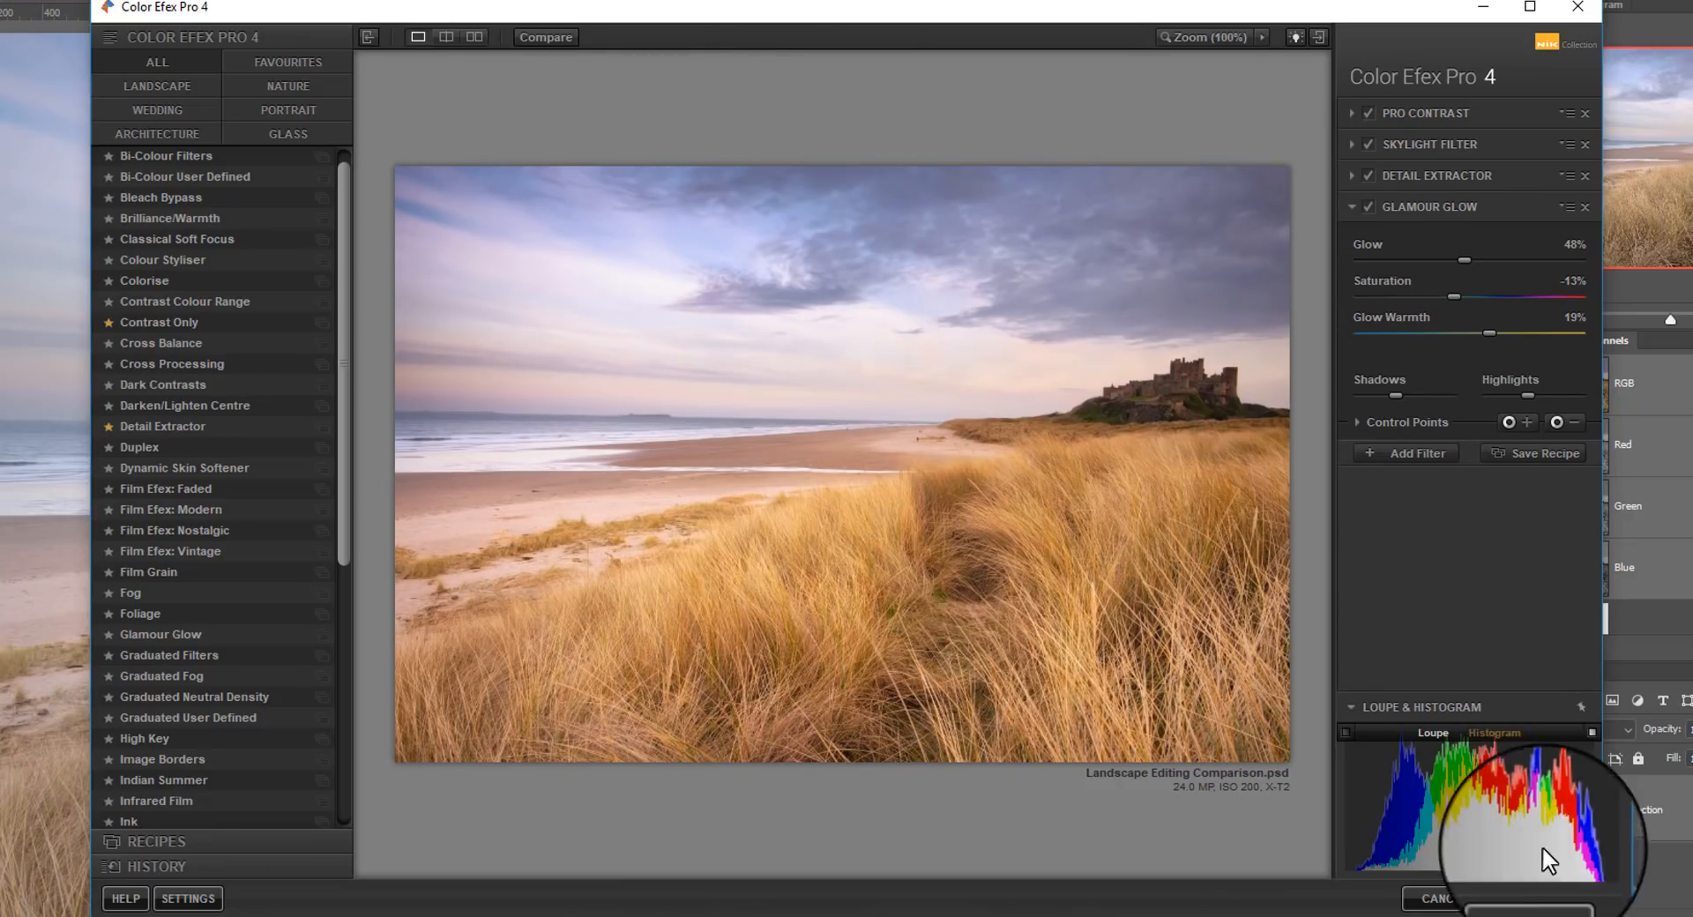
pyautogui.click(1533, 898)
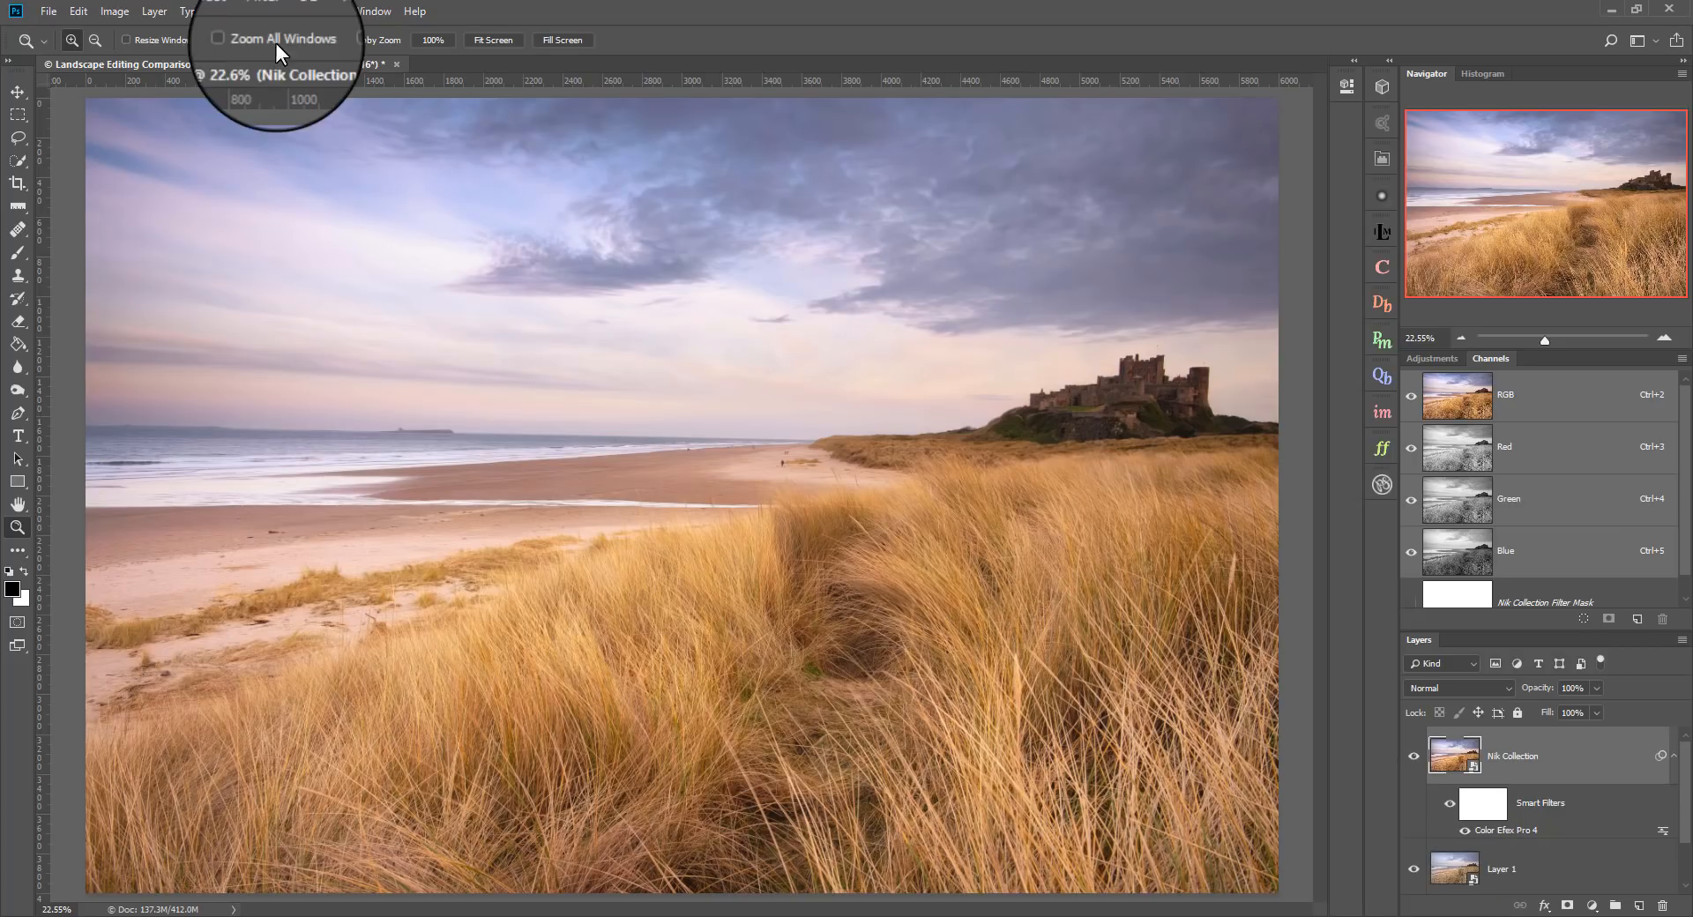
# Open the Nik Collection layer in Viveza 2 as a Smart Filter.
pyautogui.click(267, 10)
pyautogui.moveTo(343, 422)
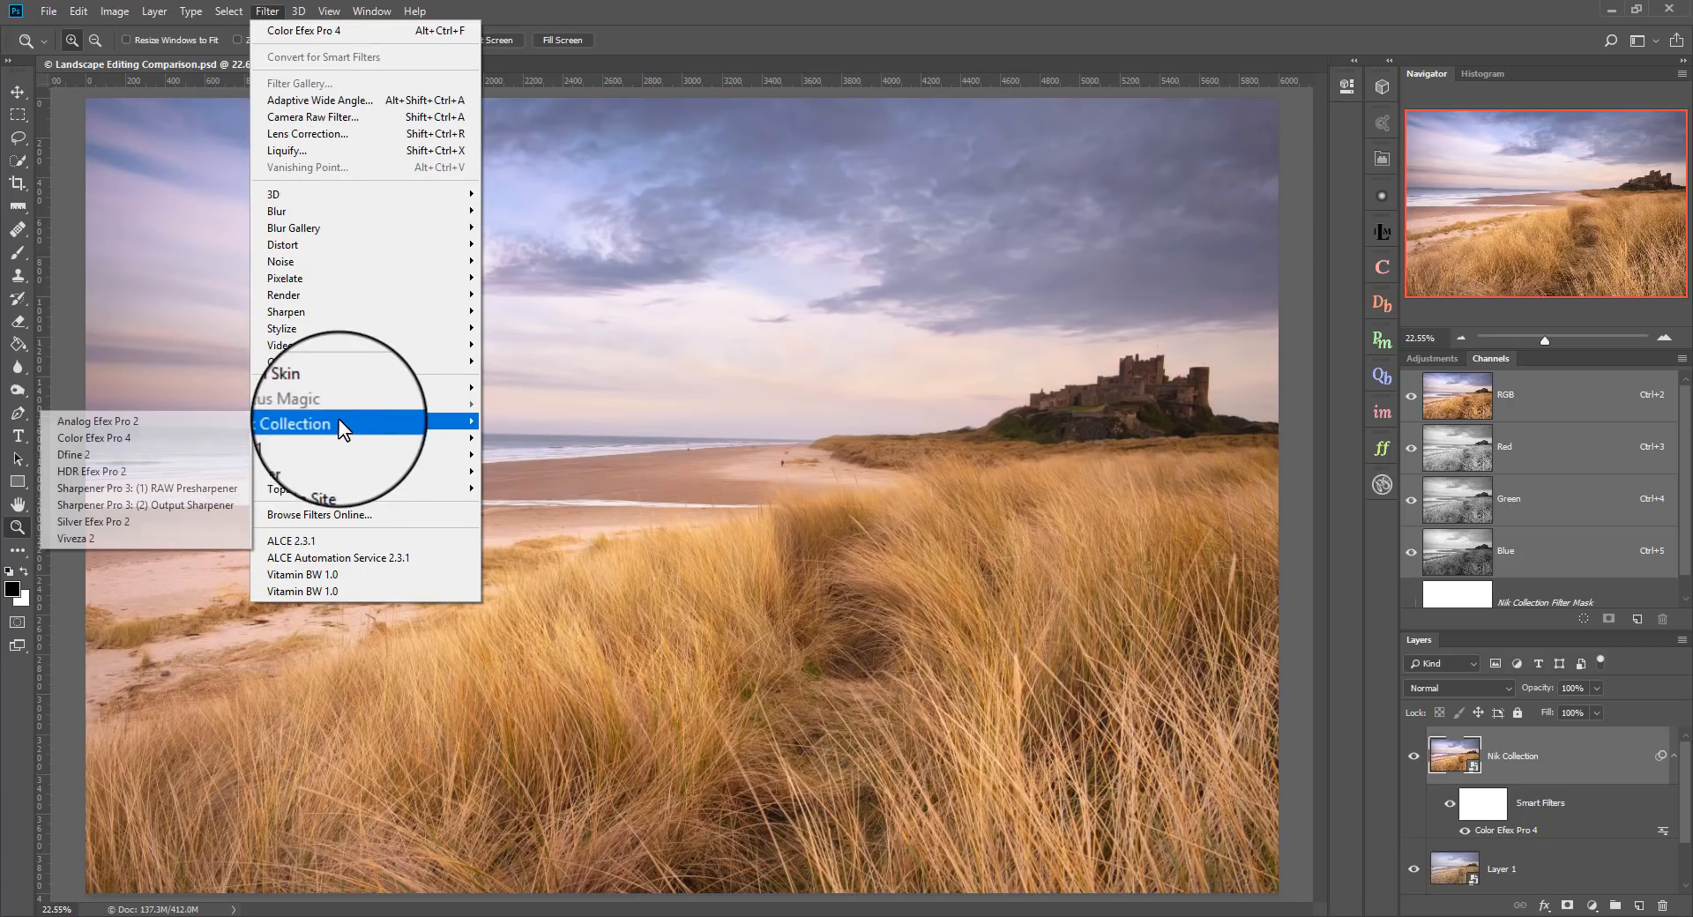
pyautogui.click(146, 539)
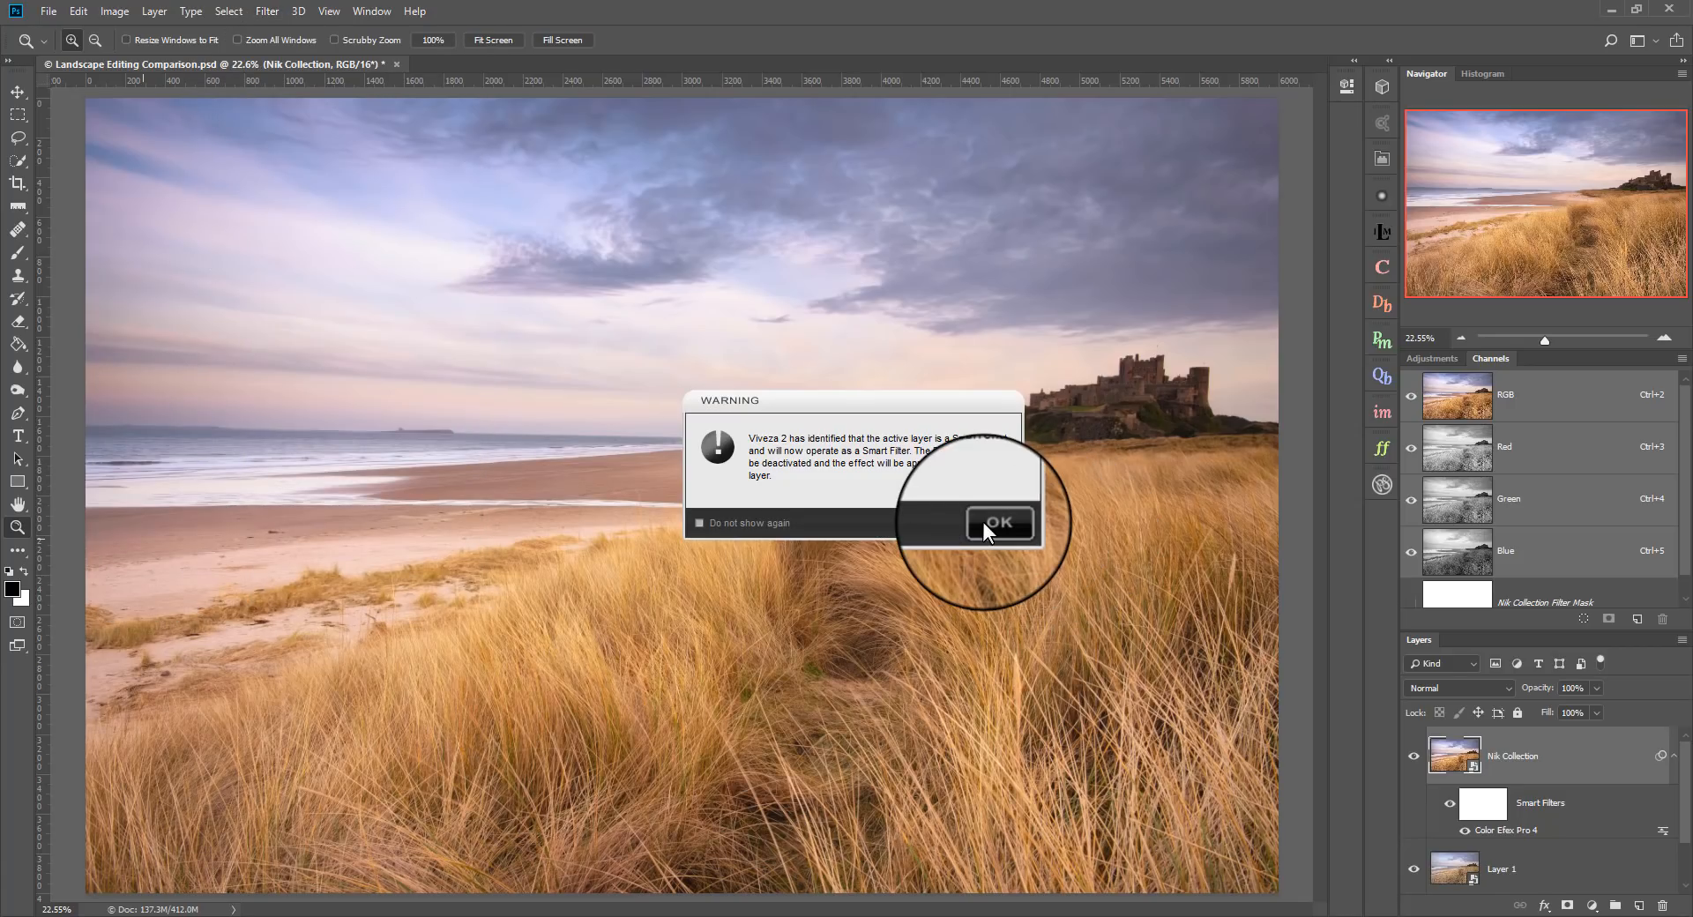
pyautogui.click(997, 522)
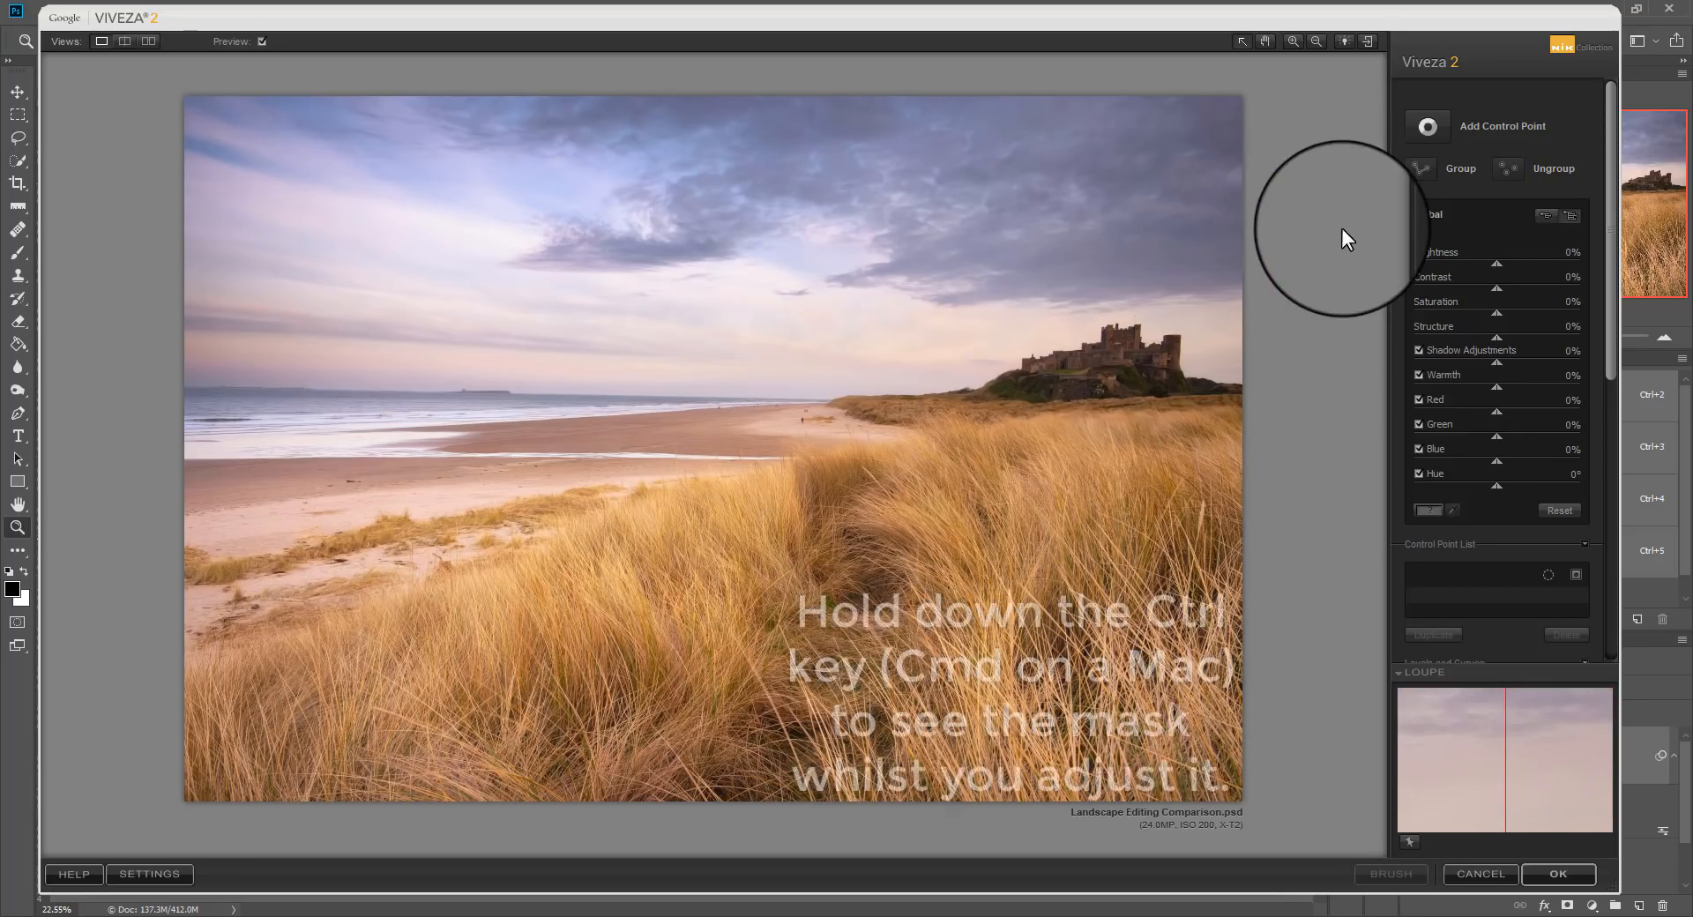
# Add a control point in the sky just above the sea horizon and enlarge it to 43% while previewing its mask.
pyautogui.click(1436, 124)
pyautogui.click(515, 370)
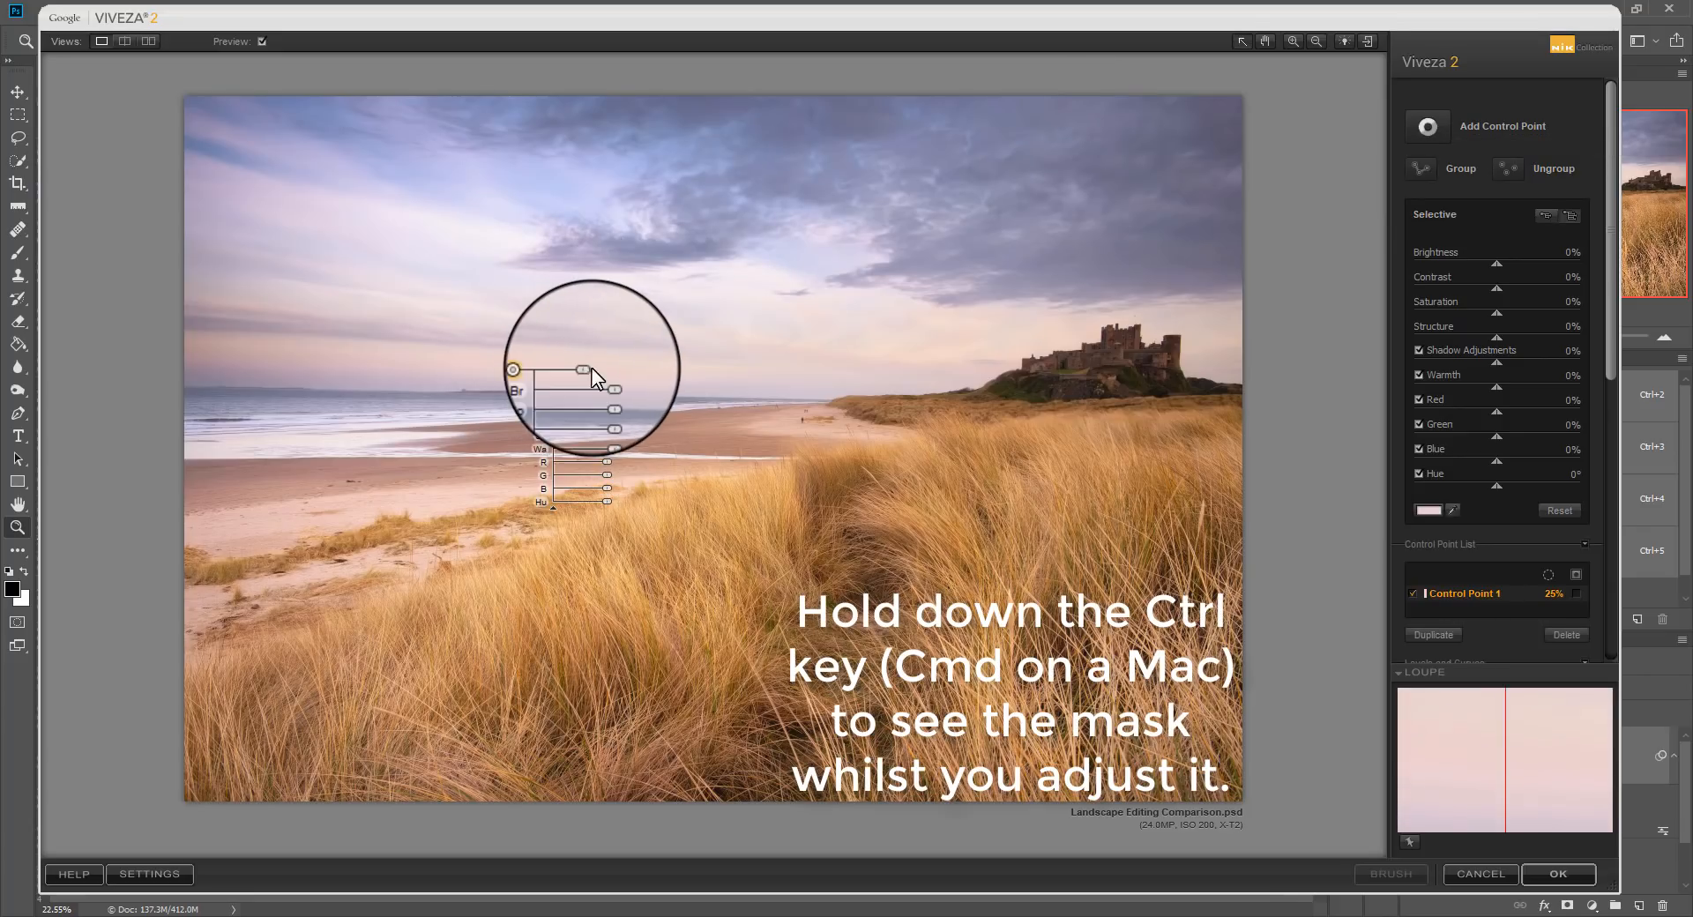
pyautogui.moveTo(586, 370); pyautogui.dragTo(635, 374)
pyautogui.press('ctrl')
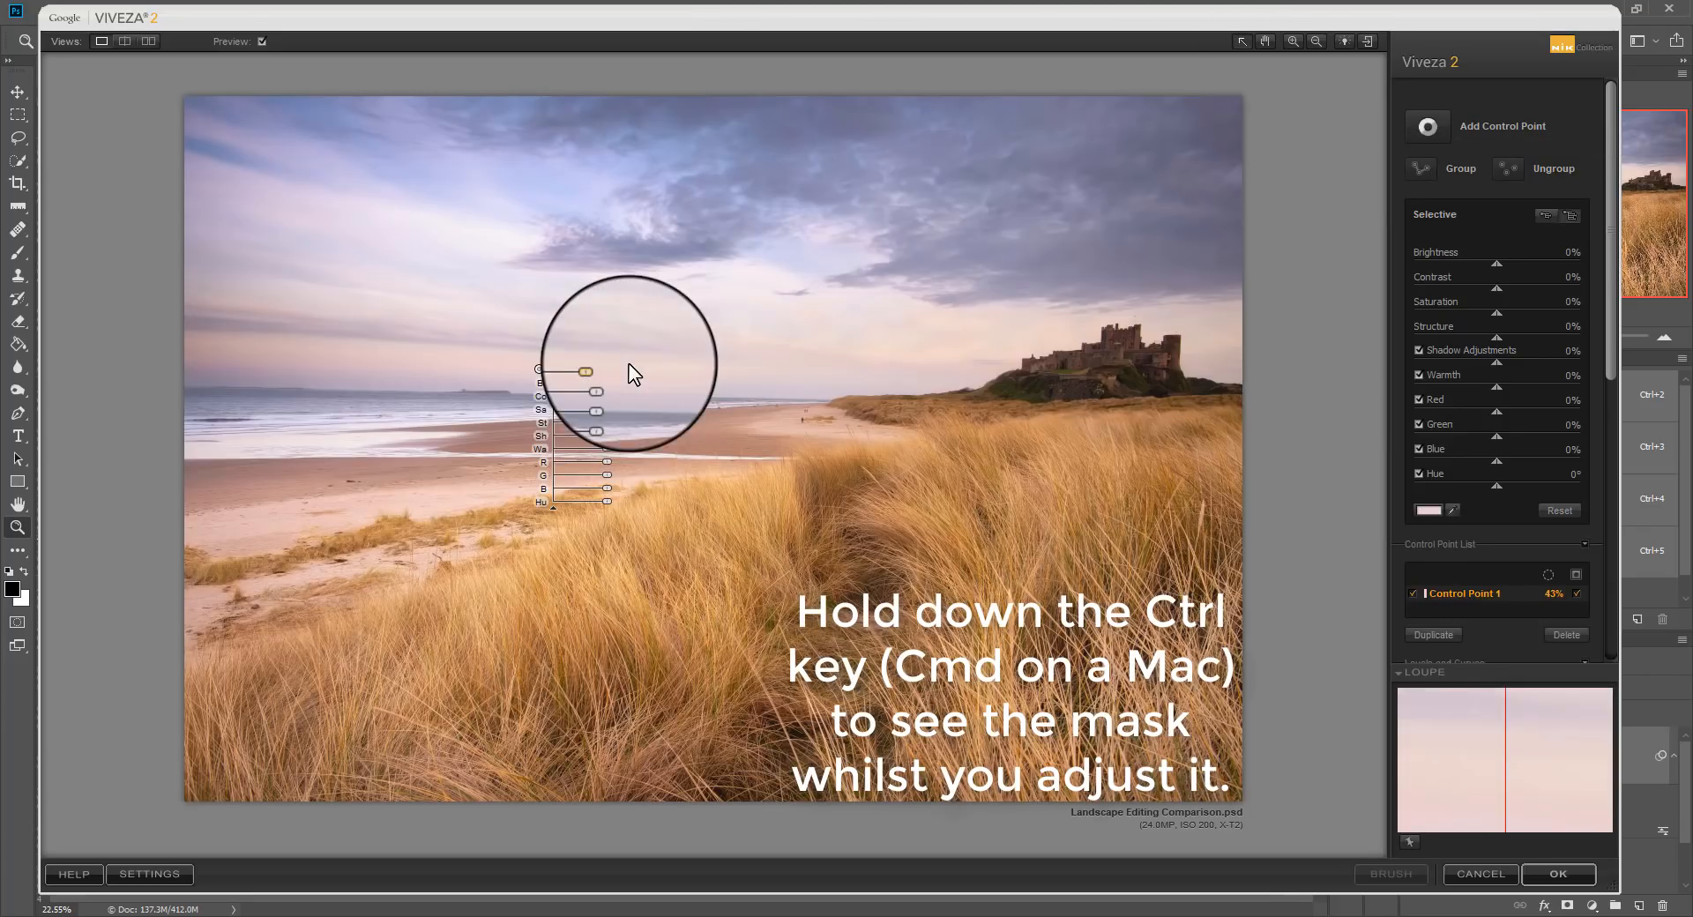
# Set the horizon sky control point's Brightness to -4%, Contrast to 15%, Saturation to 11% and Warmth to 18%, then deselect it.
pyautogui.moveTo(603, 452); pyautogui.dragTo(608, 385)
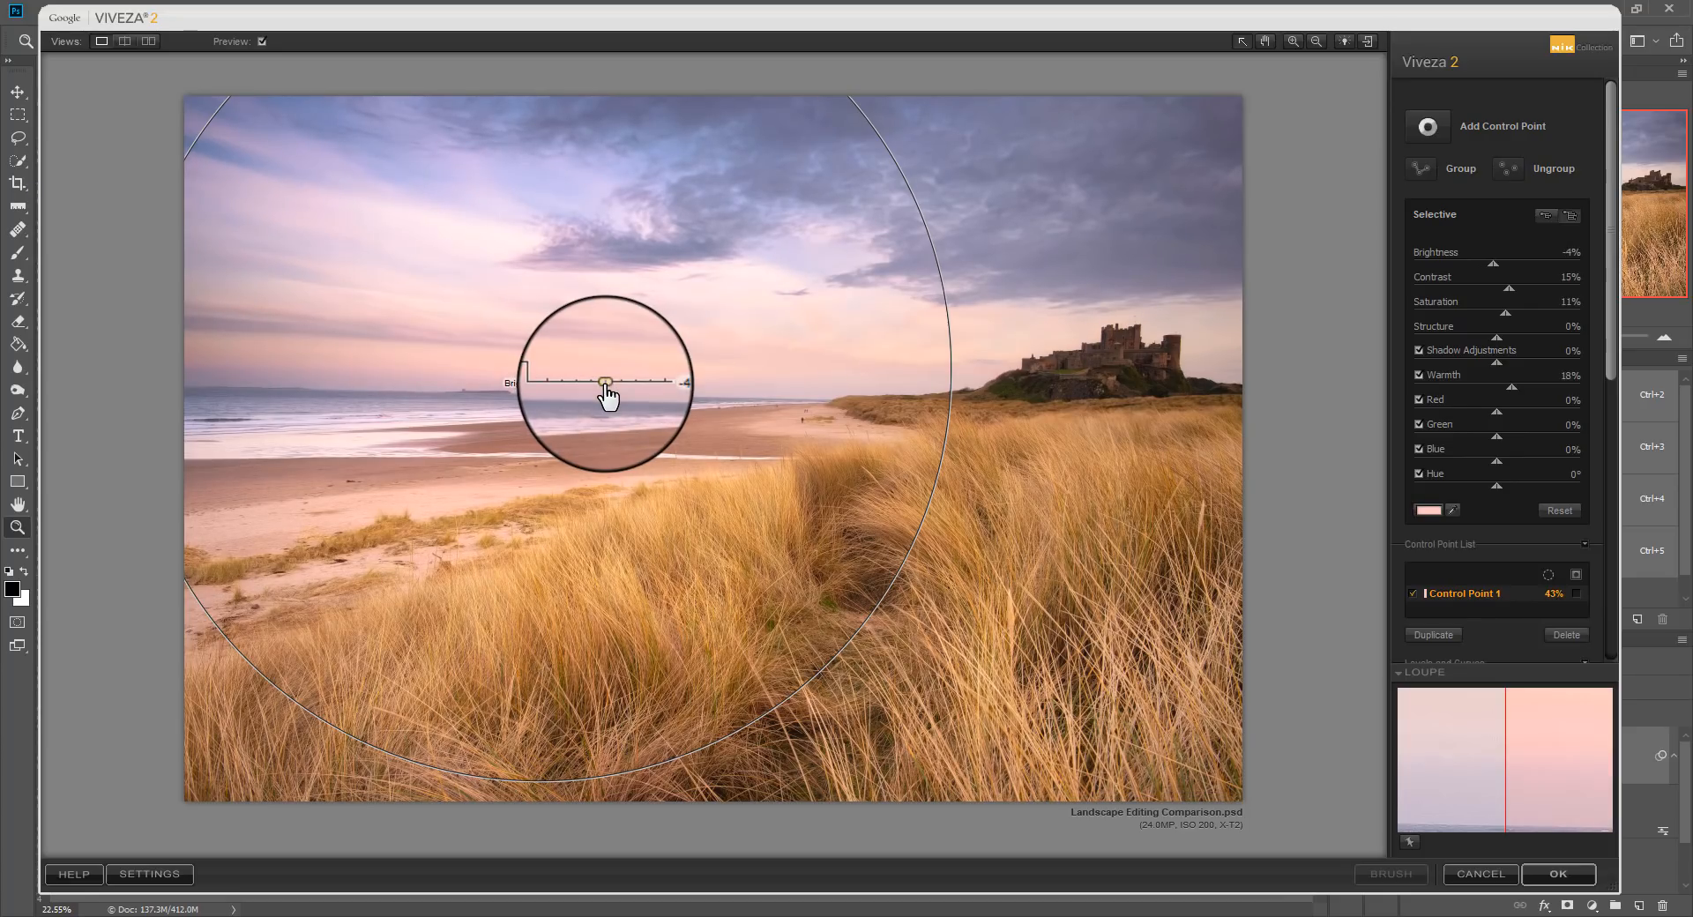
pyautogui.moveTo(607, 392); pyautogui.dragTo(607, 392)
pyautogui.click(770, 412)
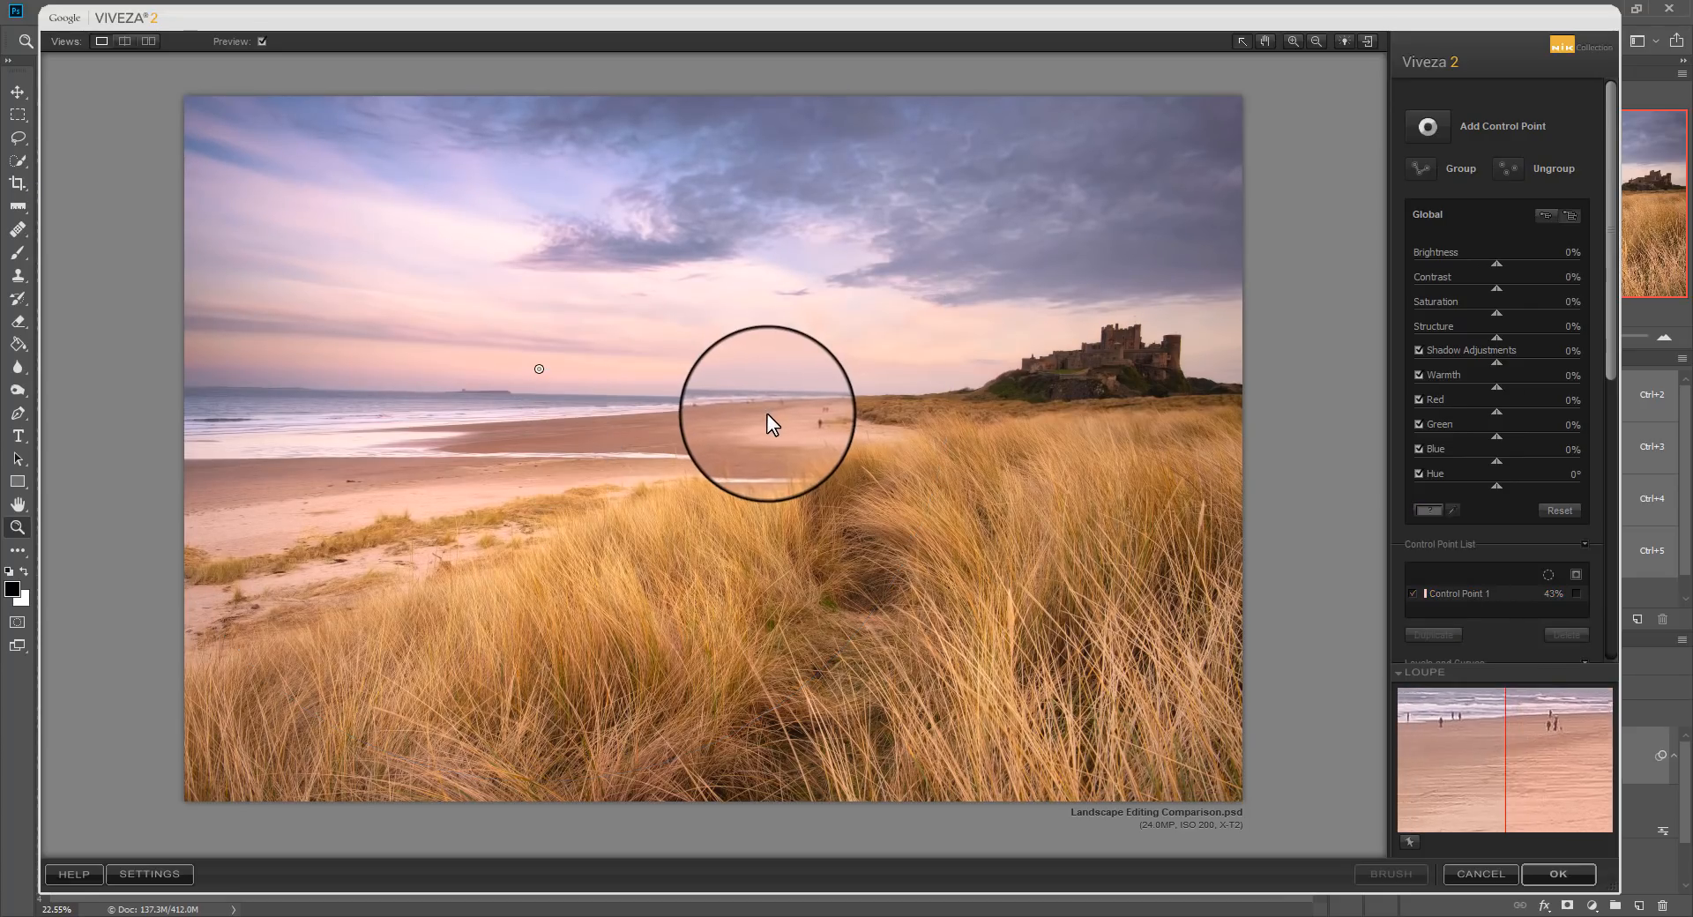
# Add a 23% control point on the castle with Brightness -8%, Contrast 20%, Saturation 33% and Shadow Adjustments 20%, then deselect it.
pyautogui.click(1428, 128)
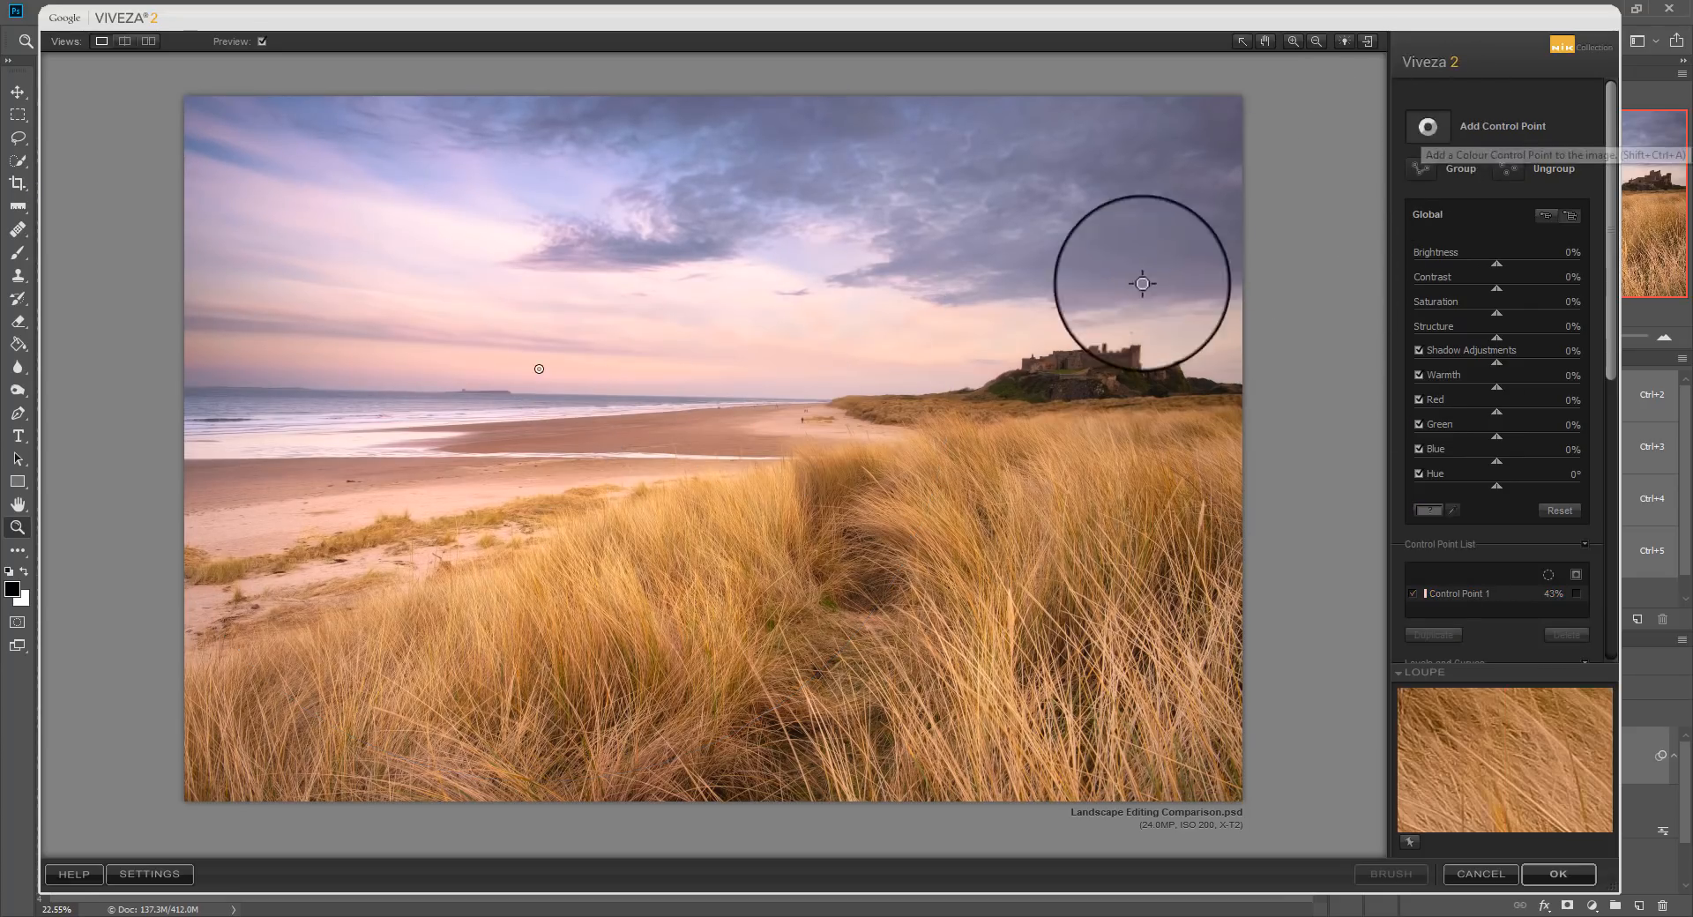
pyautogui.click(1129, 357)
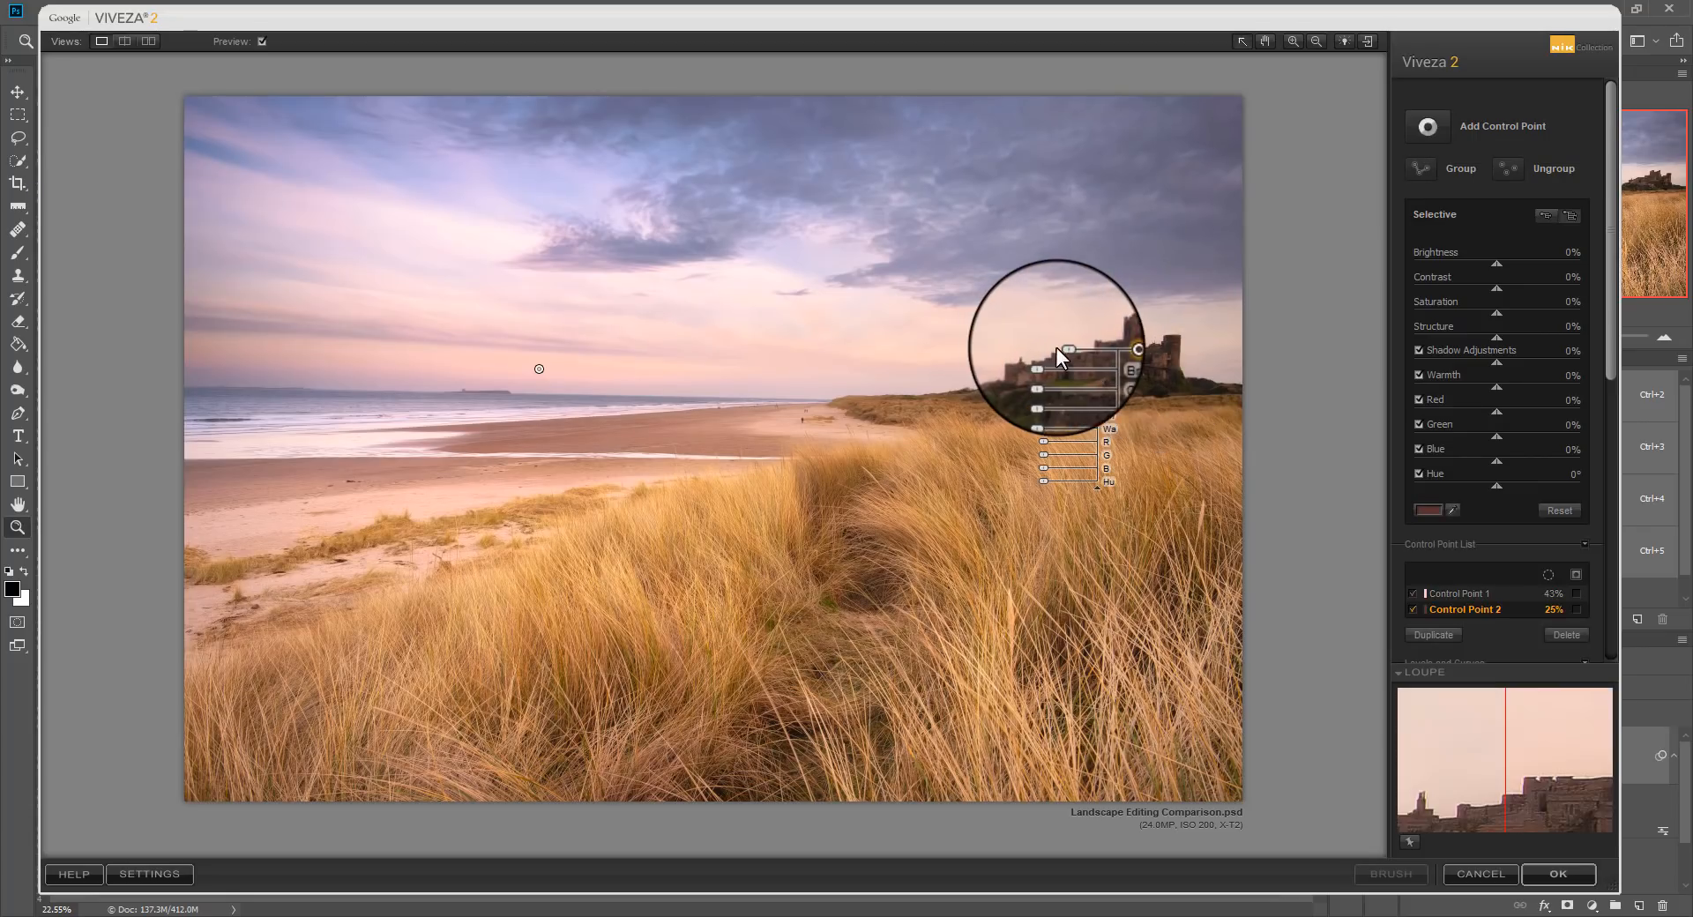
pyautogui.moveTo(1062, 349); pyautogui.dragTo(1037, 427)
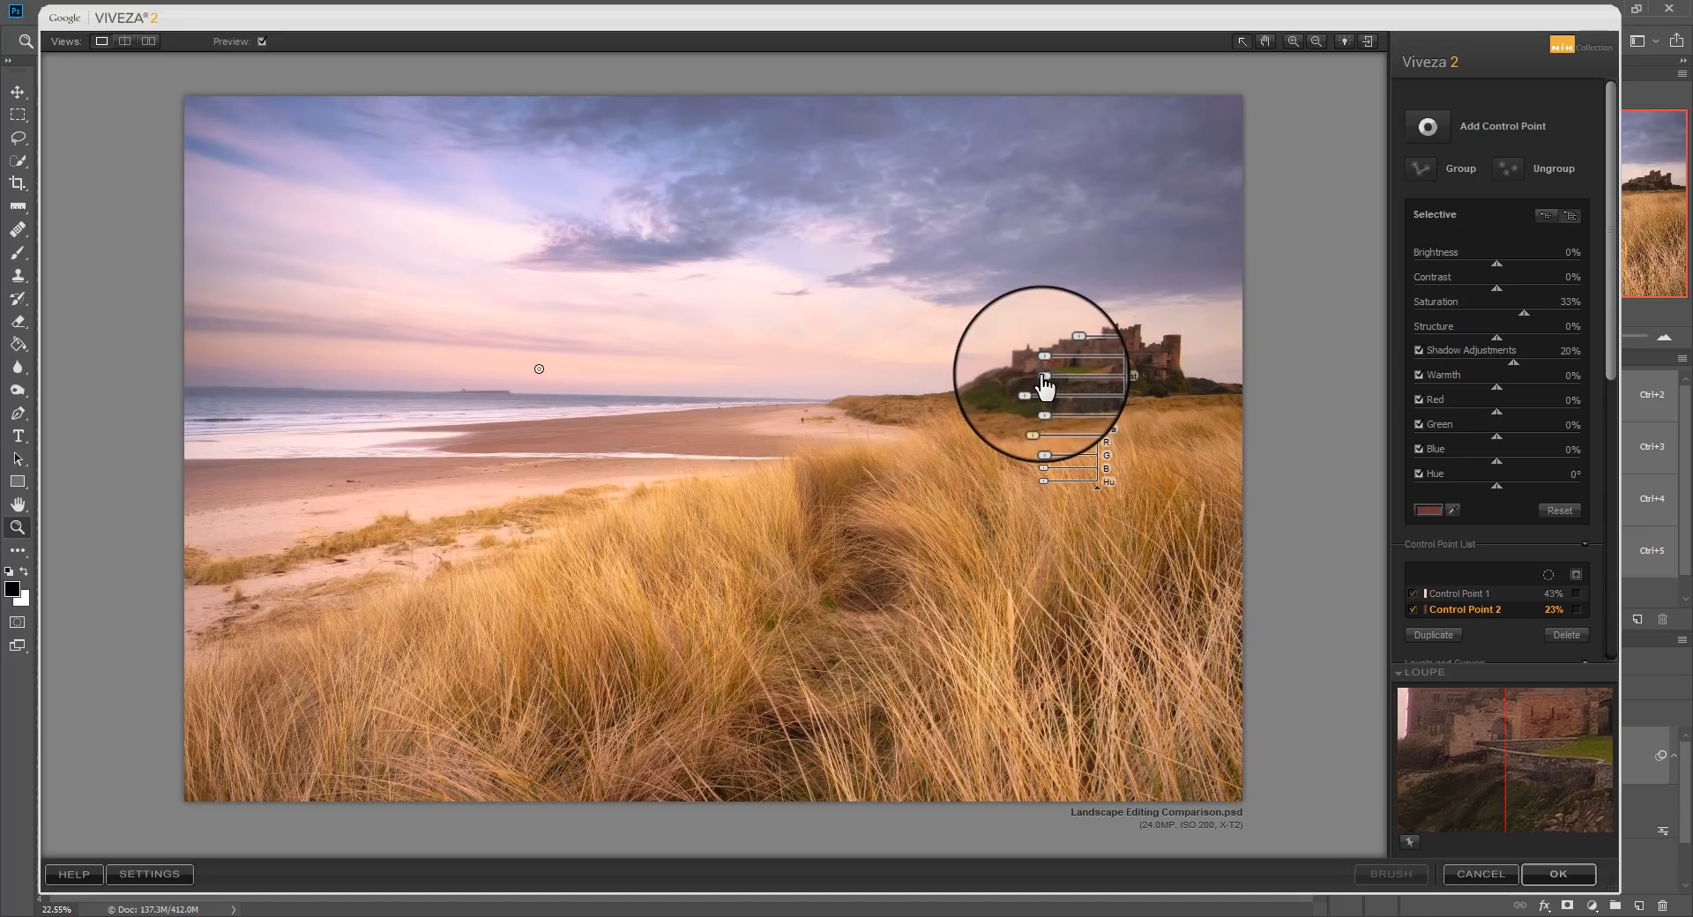
pyautogui.moveTo(1037, 385); pyautogui.dragTo(1038, 383)
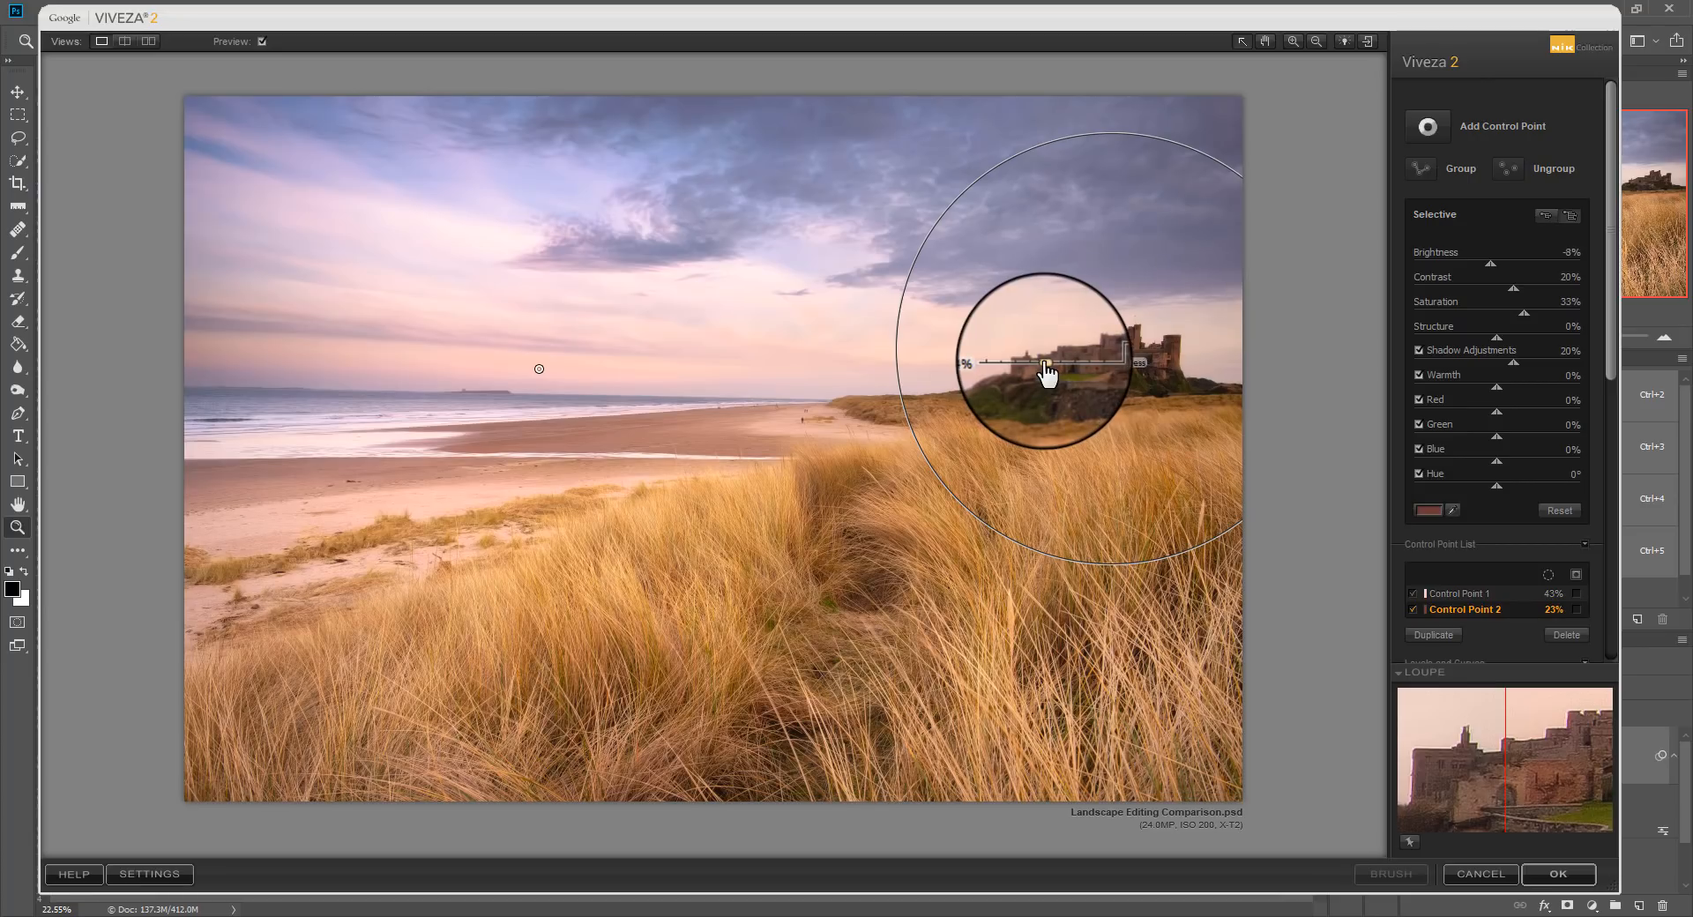
pyautogui.moveTo(1048, 375); pyautogui.dragTo(1047, 375)
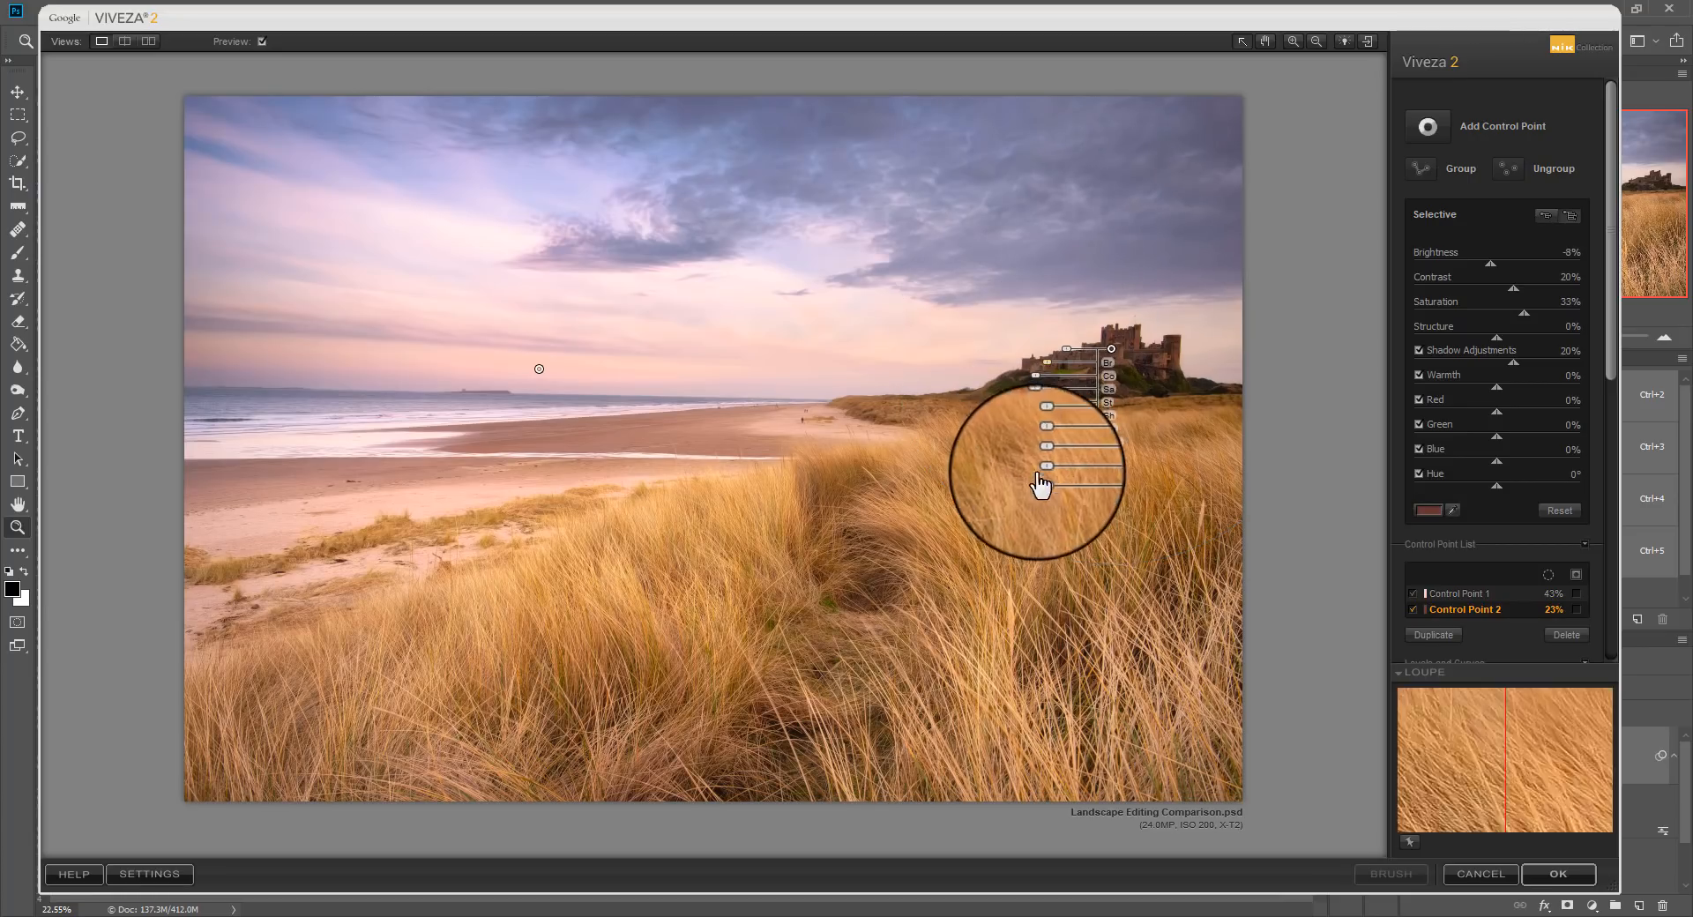
pyautogui.click(991, 507)
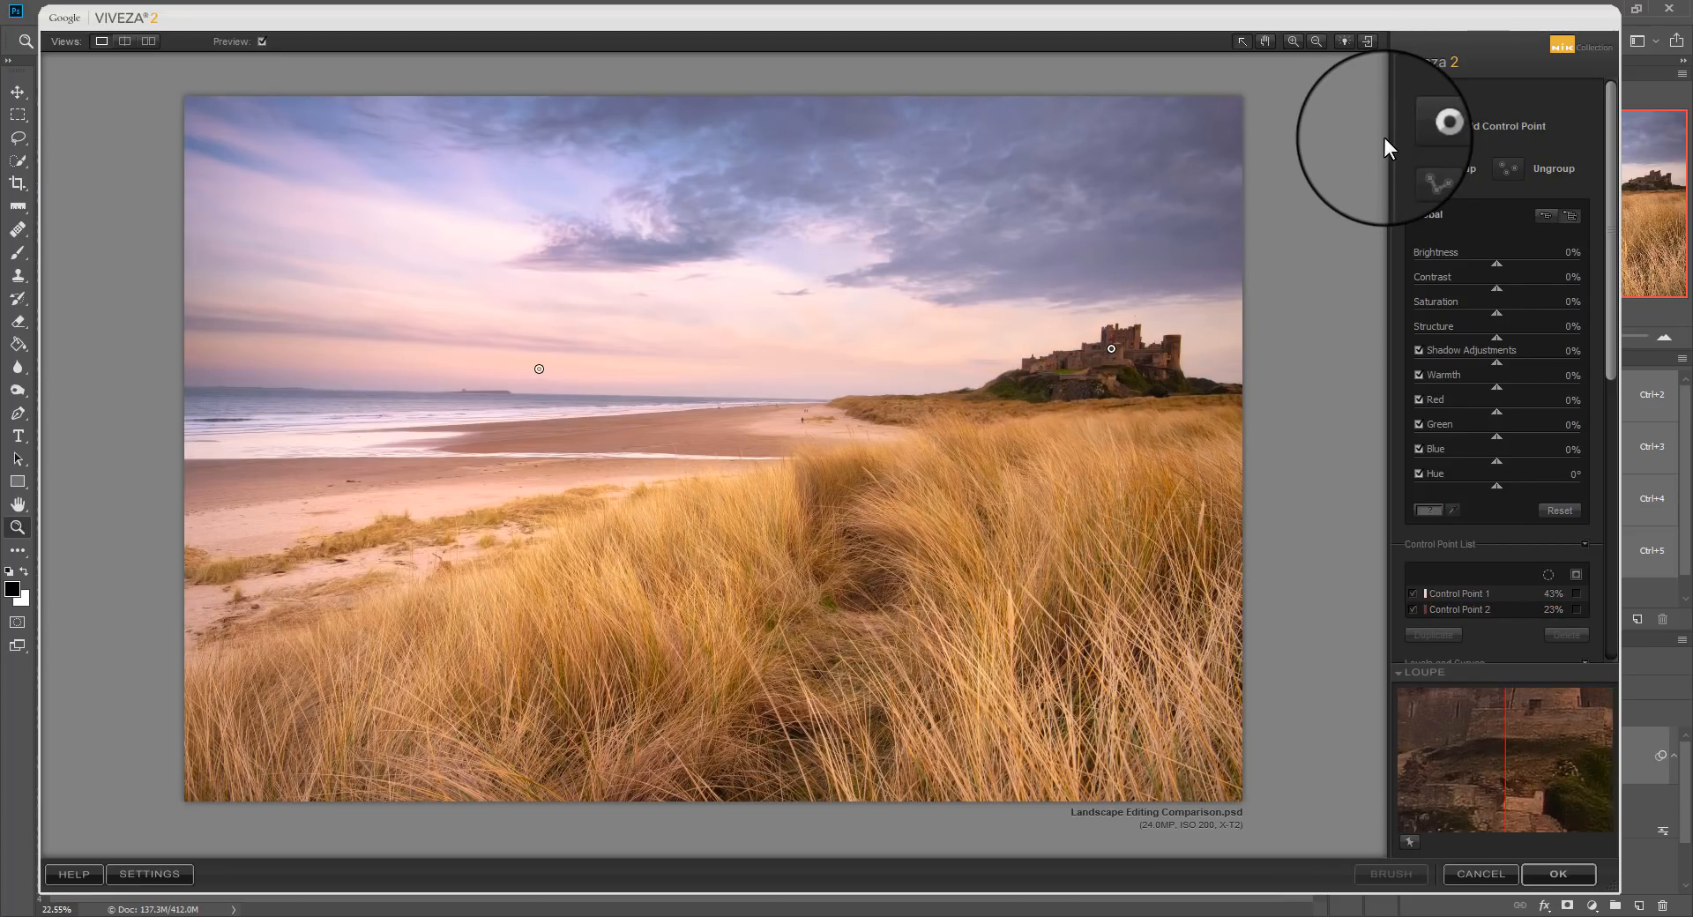
# Place three neutral control points across the beach sand, sized 35%, 35% and 31%, leaving their adjustments at zero.
pyautogui.click(1429, 126)
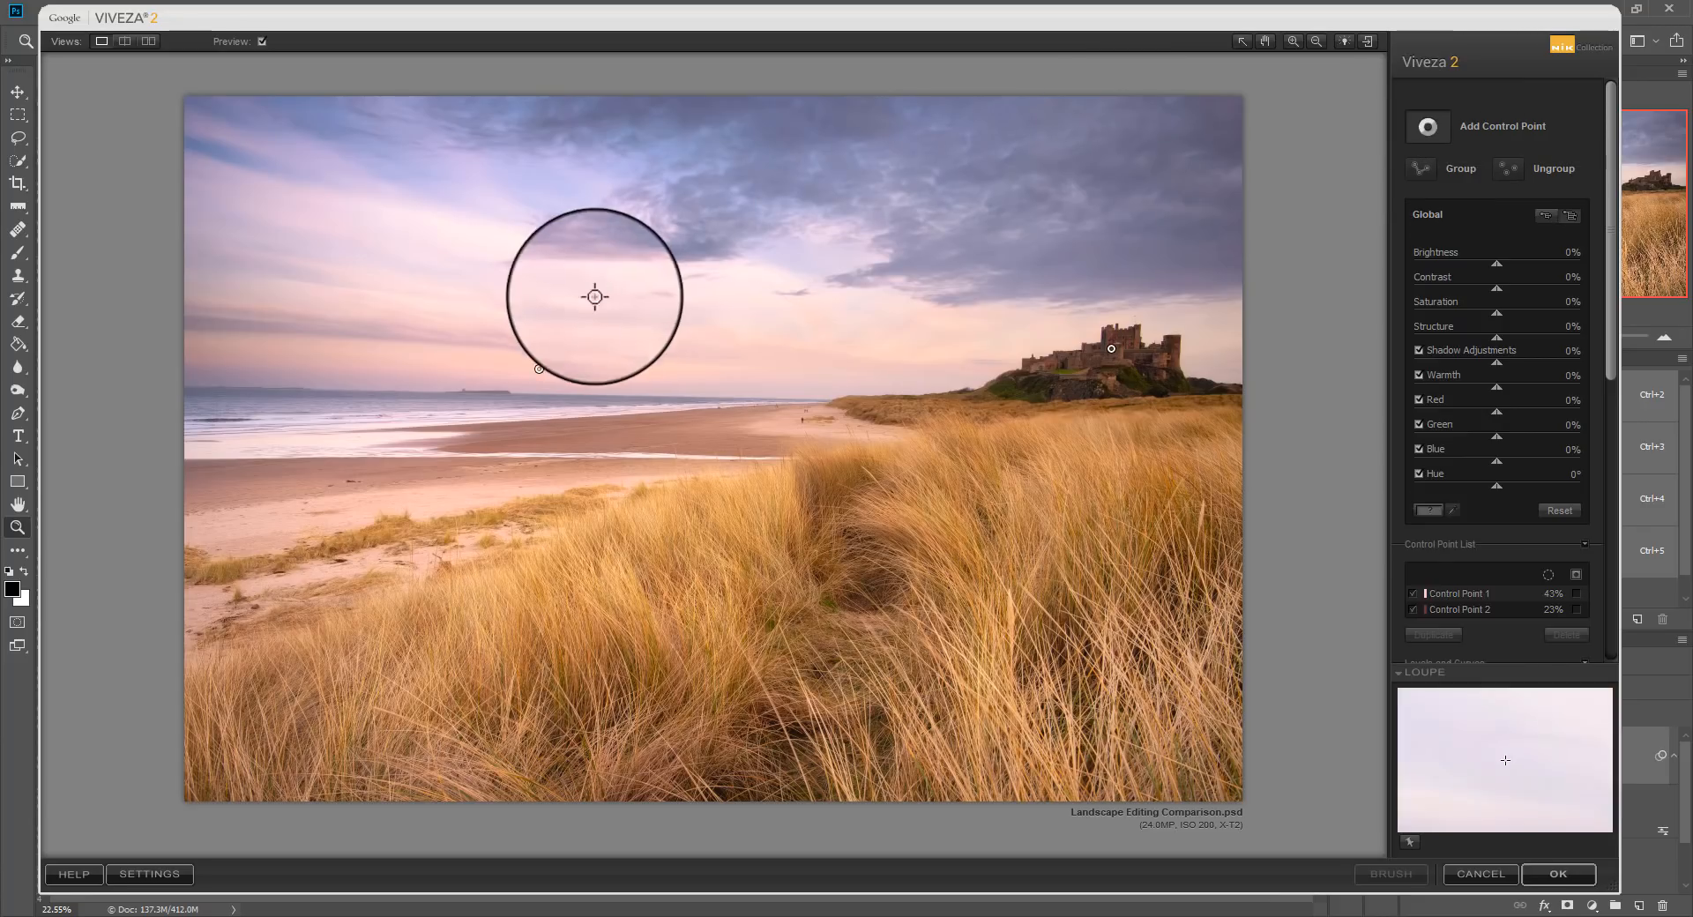
pyautogui.click(456, 485)
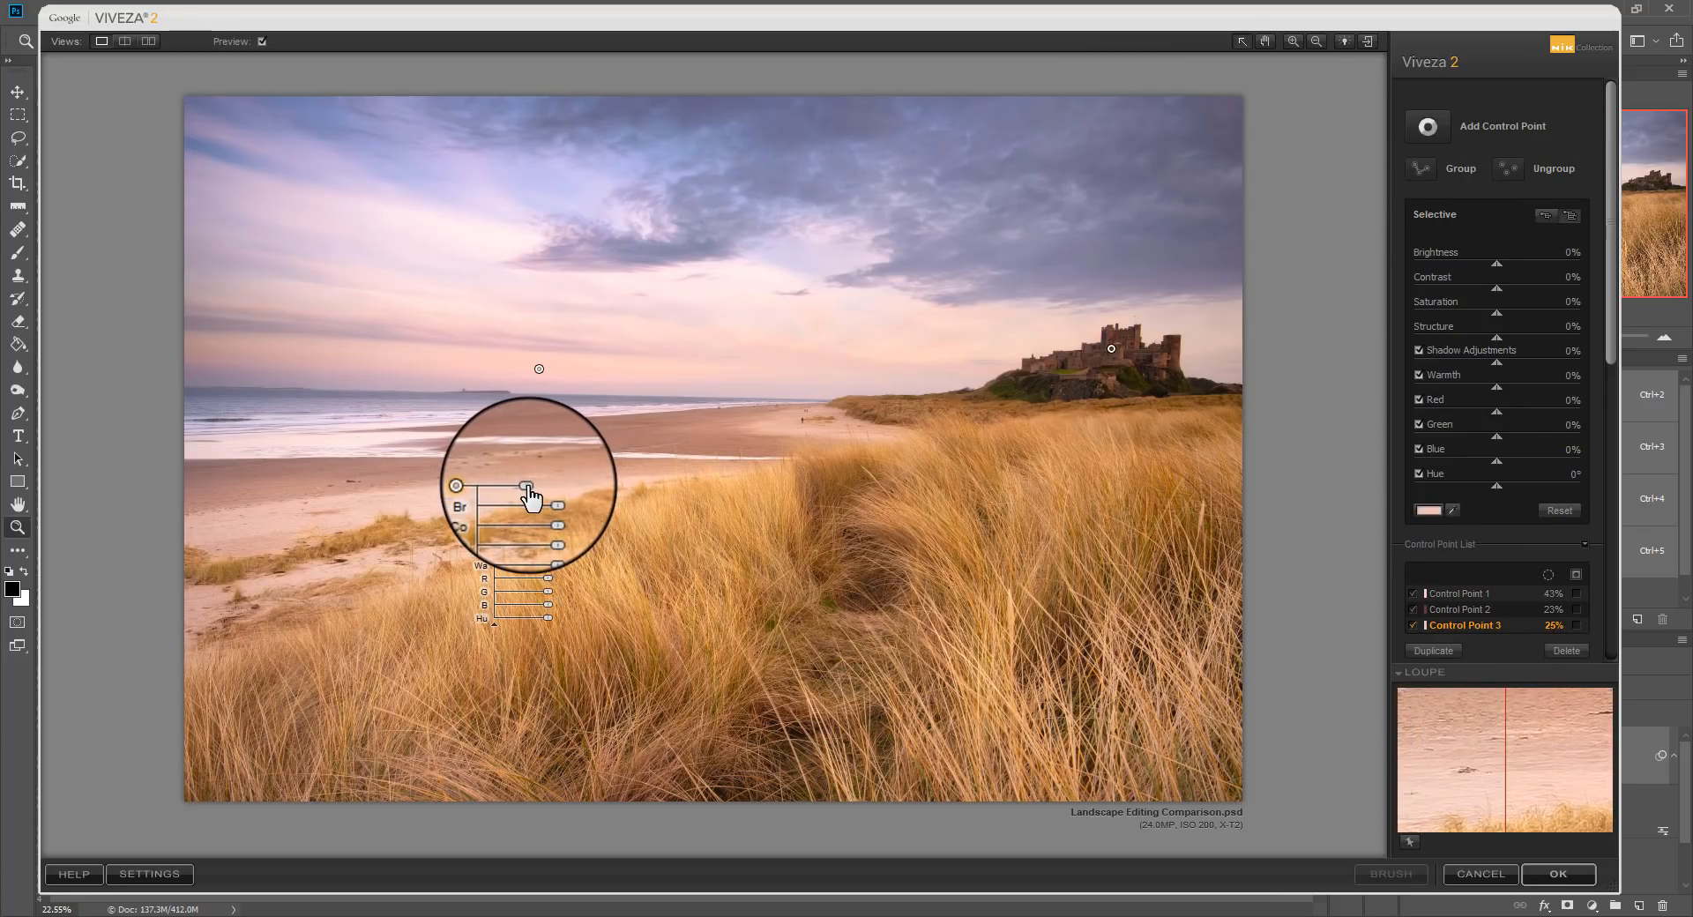
pyautogui.moveTo(530, 490); pyautogui.dragTo(540, 494)
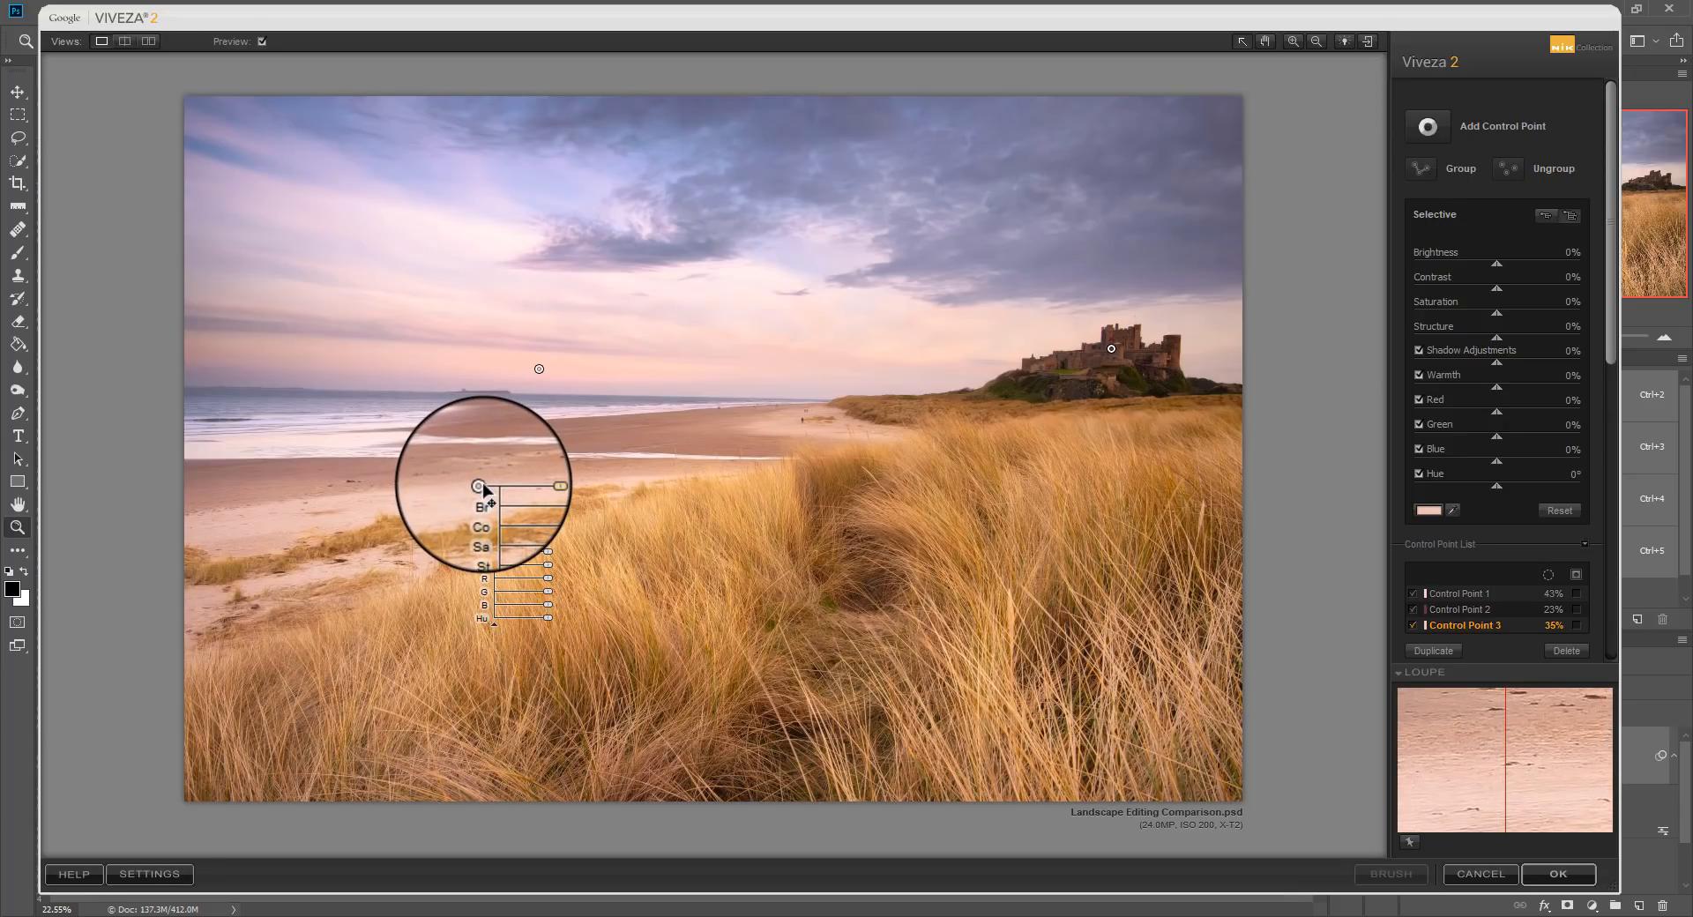
pyautogui.click(1428, 128)
pyautogui.click(263, 479)
pyautogui.moveTo(334, 479); pyautogui.dragTo(339, 488)
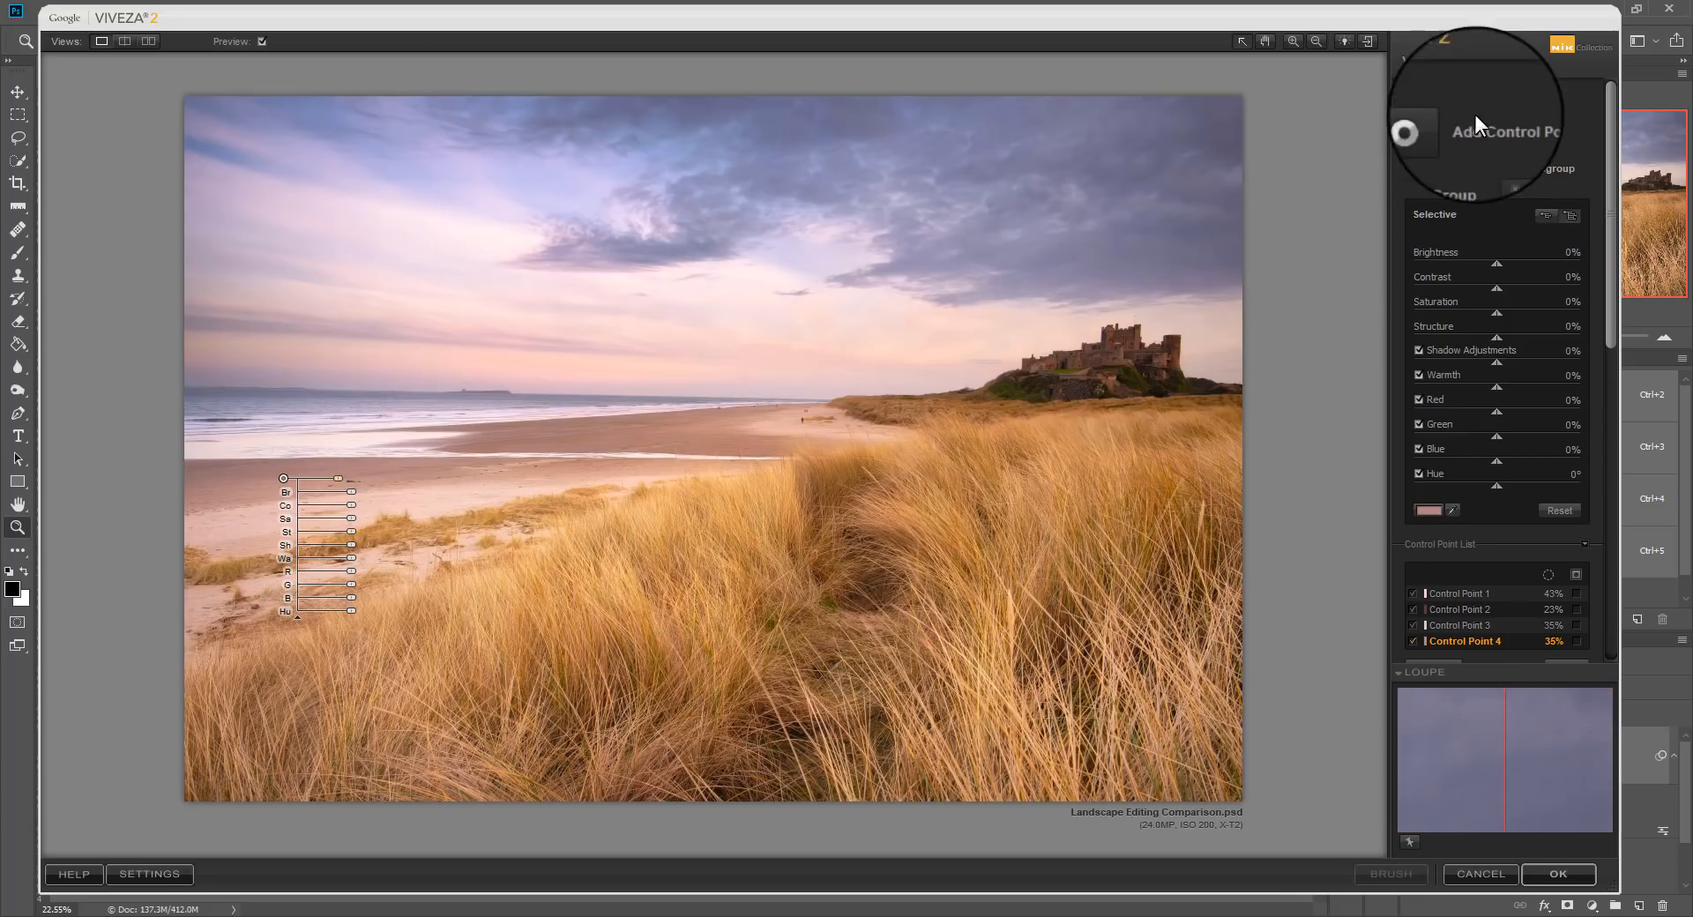
pyautogui.click(1428, 126)
pyautogui.click(706, 443)
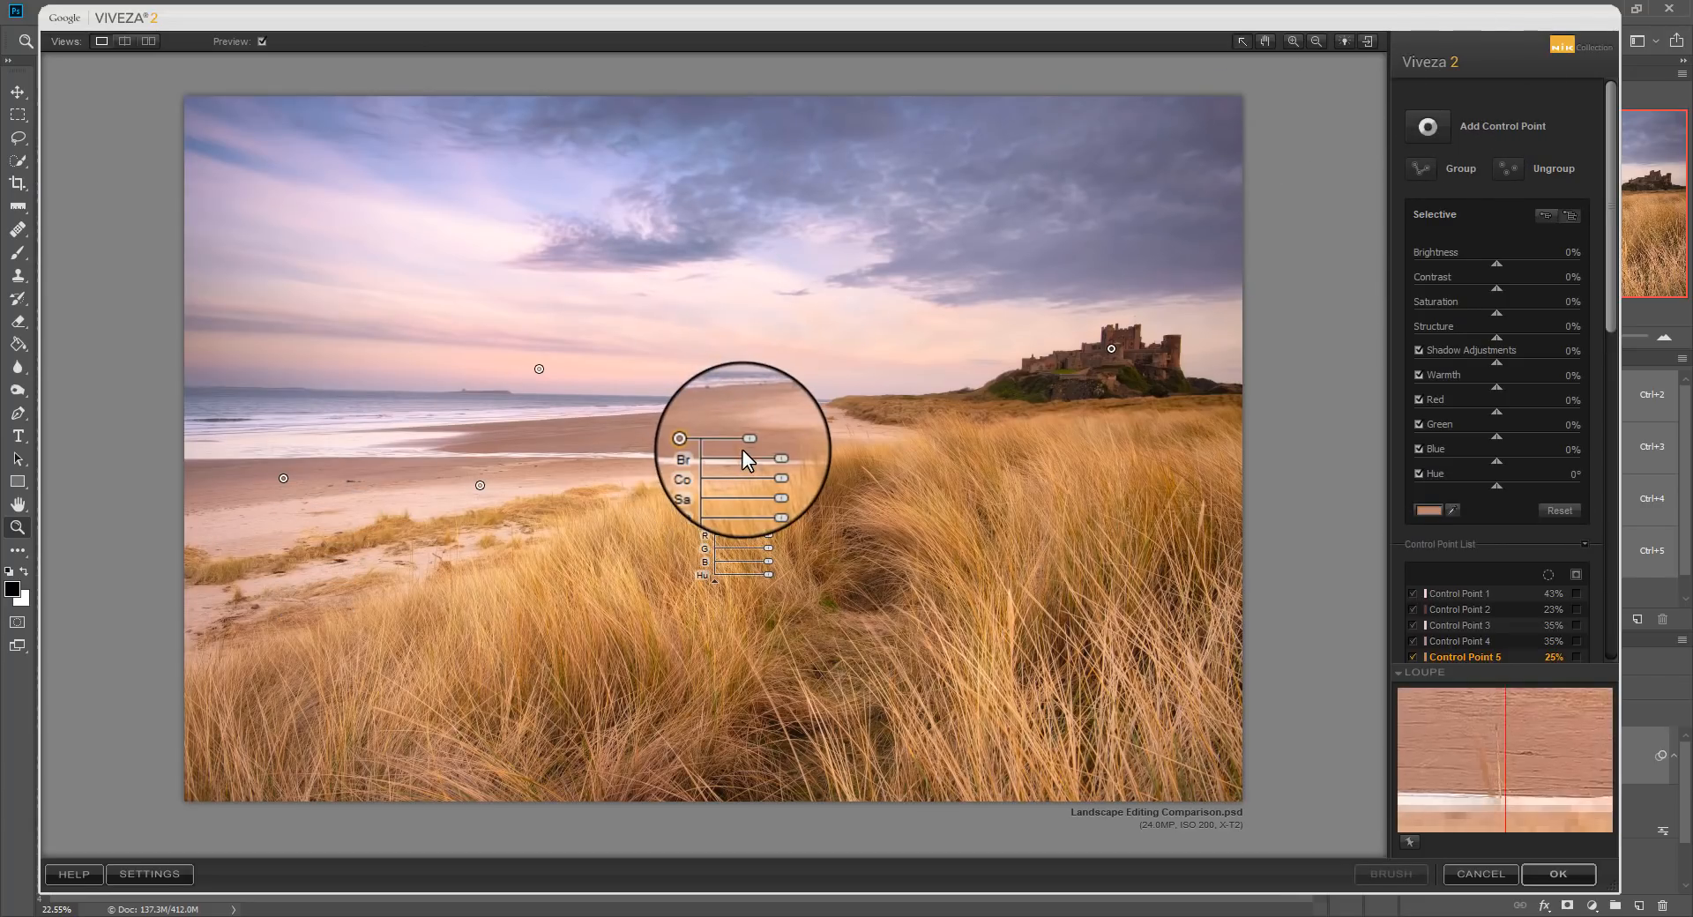
pyautogui.moveTo(695, 446)
pyautogui.mouseDown()
pyautogui.moveTo(608, 438)
pyautogui.moveTo(686, 443)
pyautogui.mouseUp()
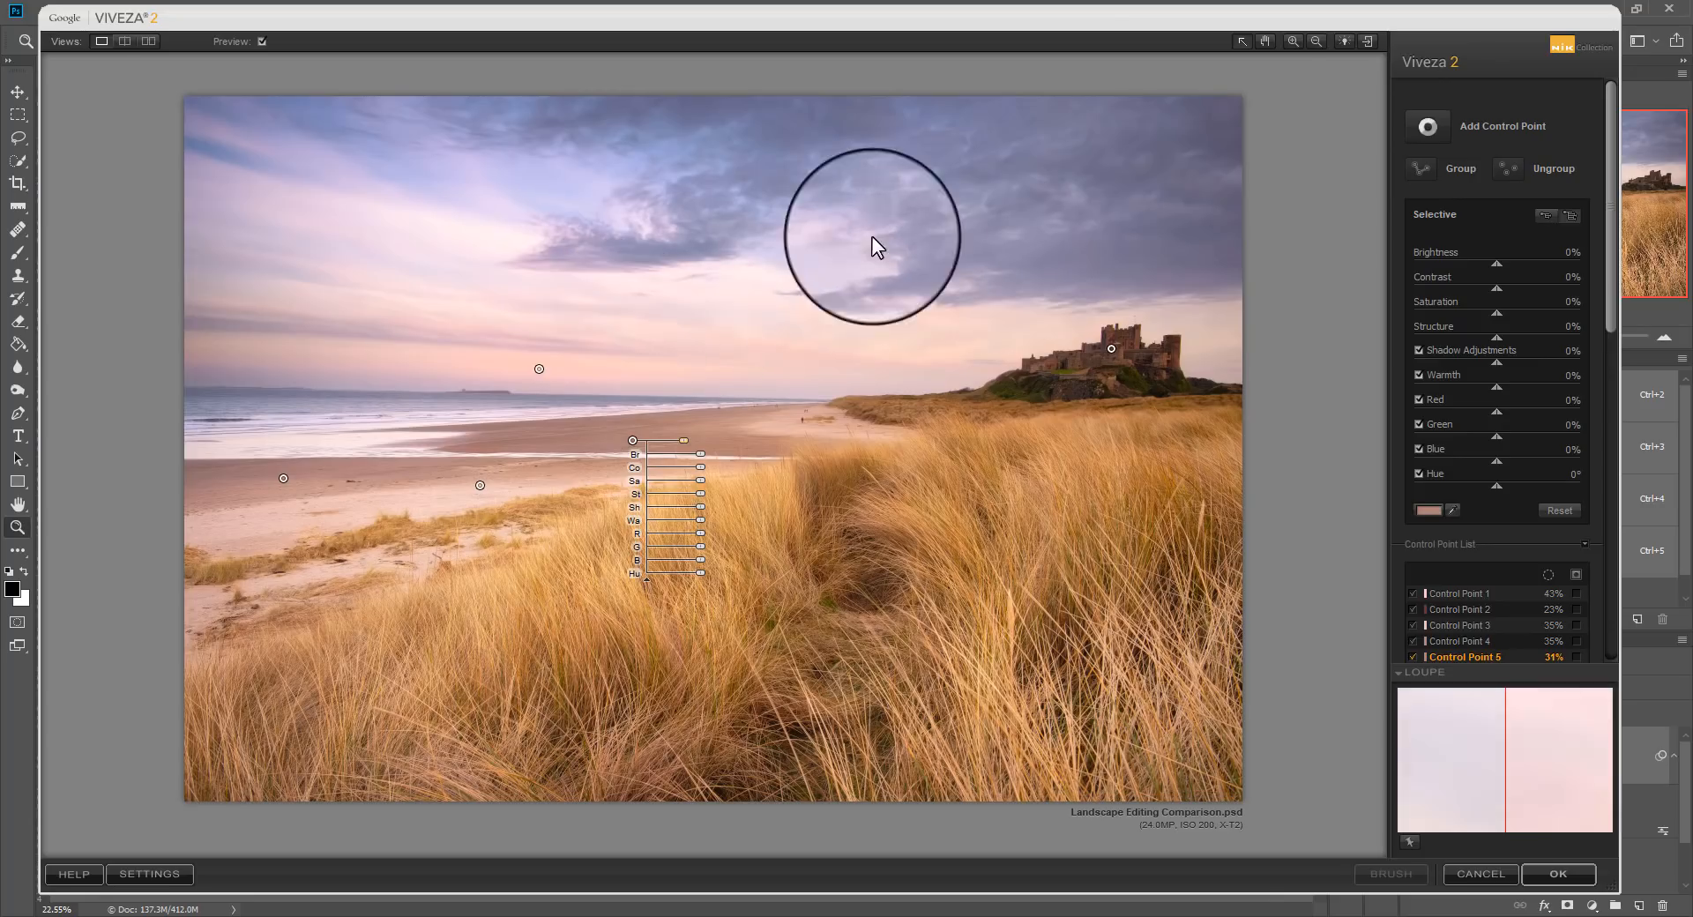
# Add a 39% control point in the bright sky above the sea with Brightness -8%, Contrast 13%, Saturation 31% and Warmth 7%.
pyautogui.click(1424, 126)
pyautogui.click(450, 296)
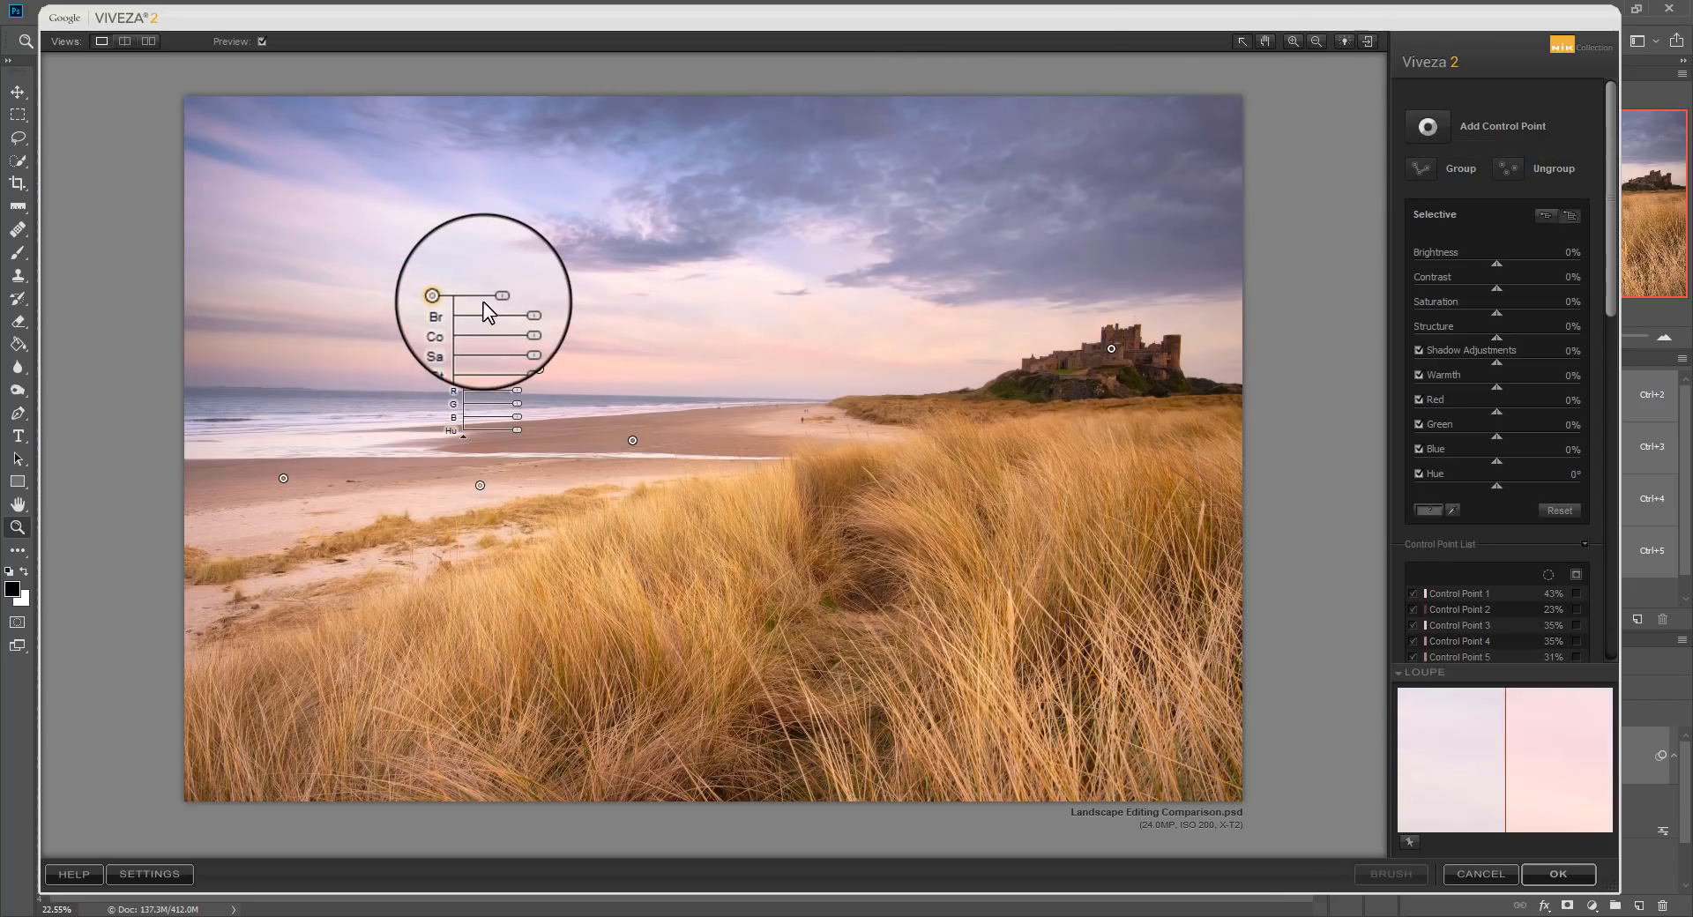
pyautogui.moveTo(450, 298); pyautogui.dragTo(468, 246)
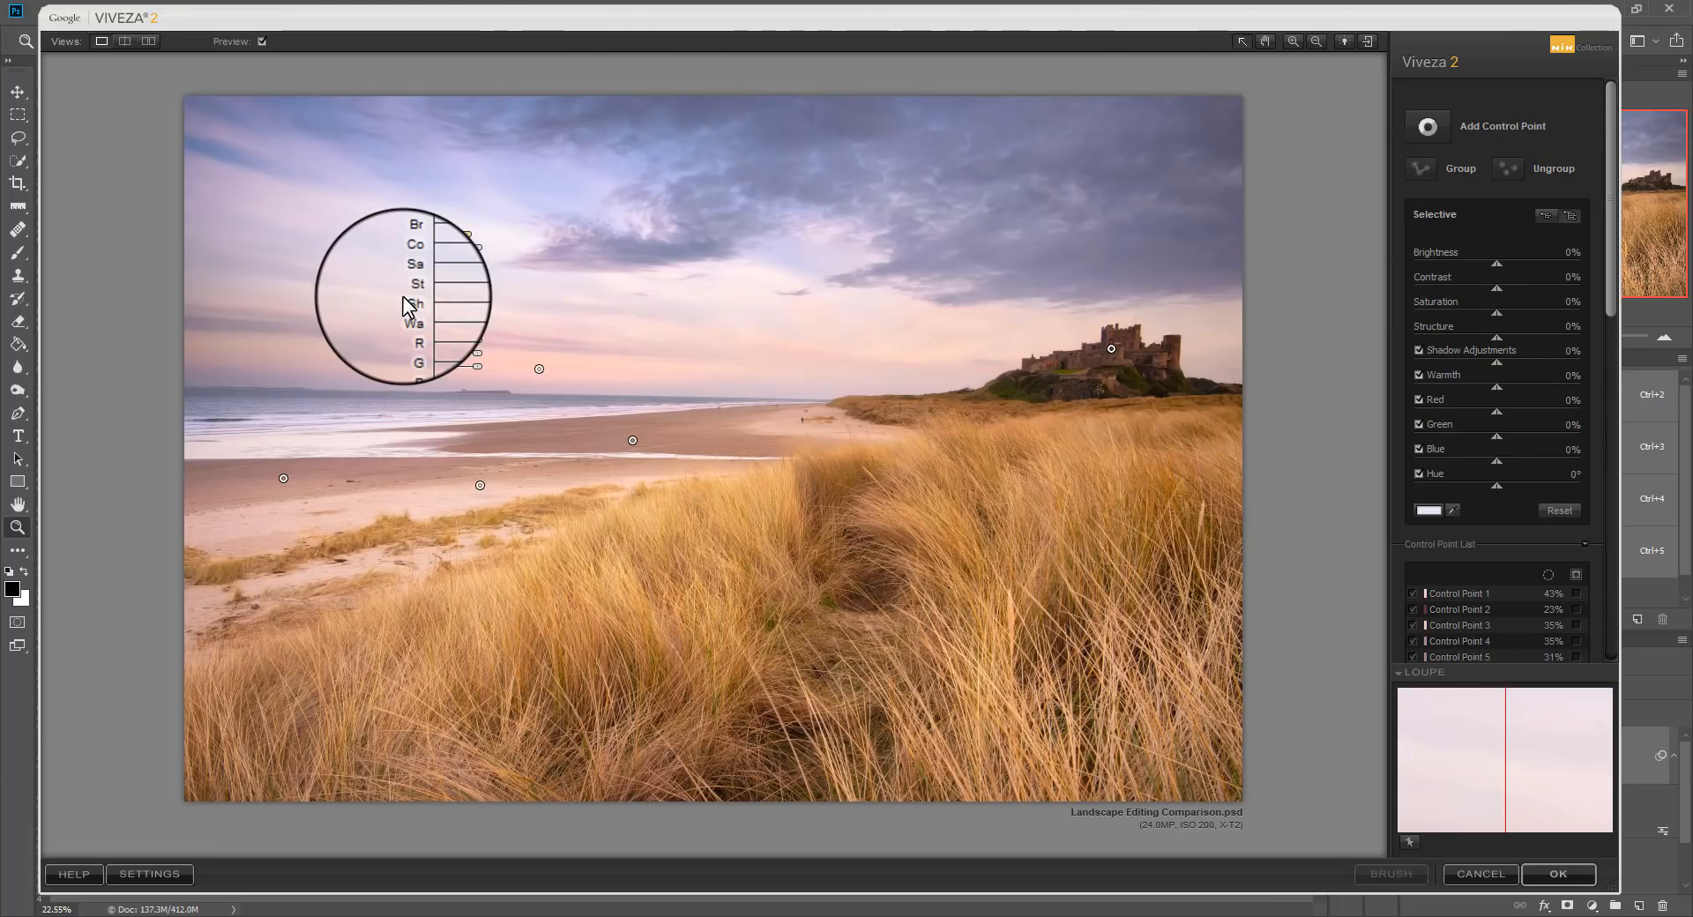
pyautogui.moveTo(480, 313); pyautogui.dragTo(484, 264)
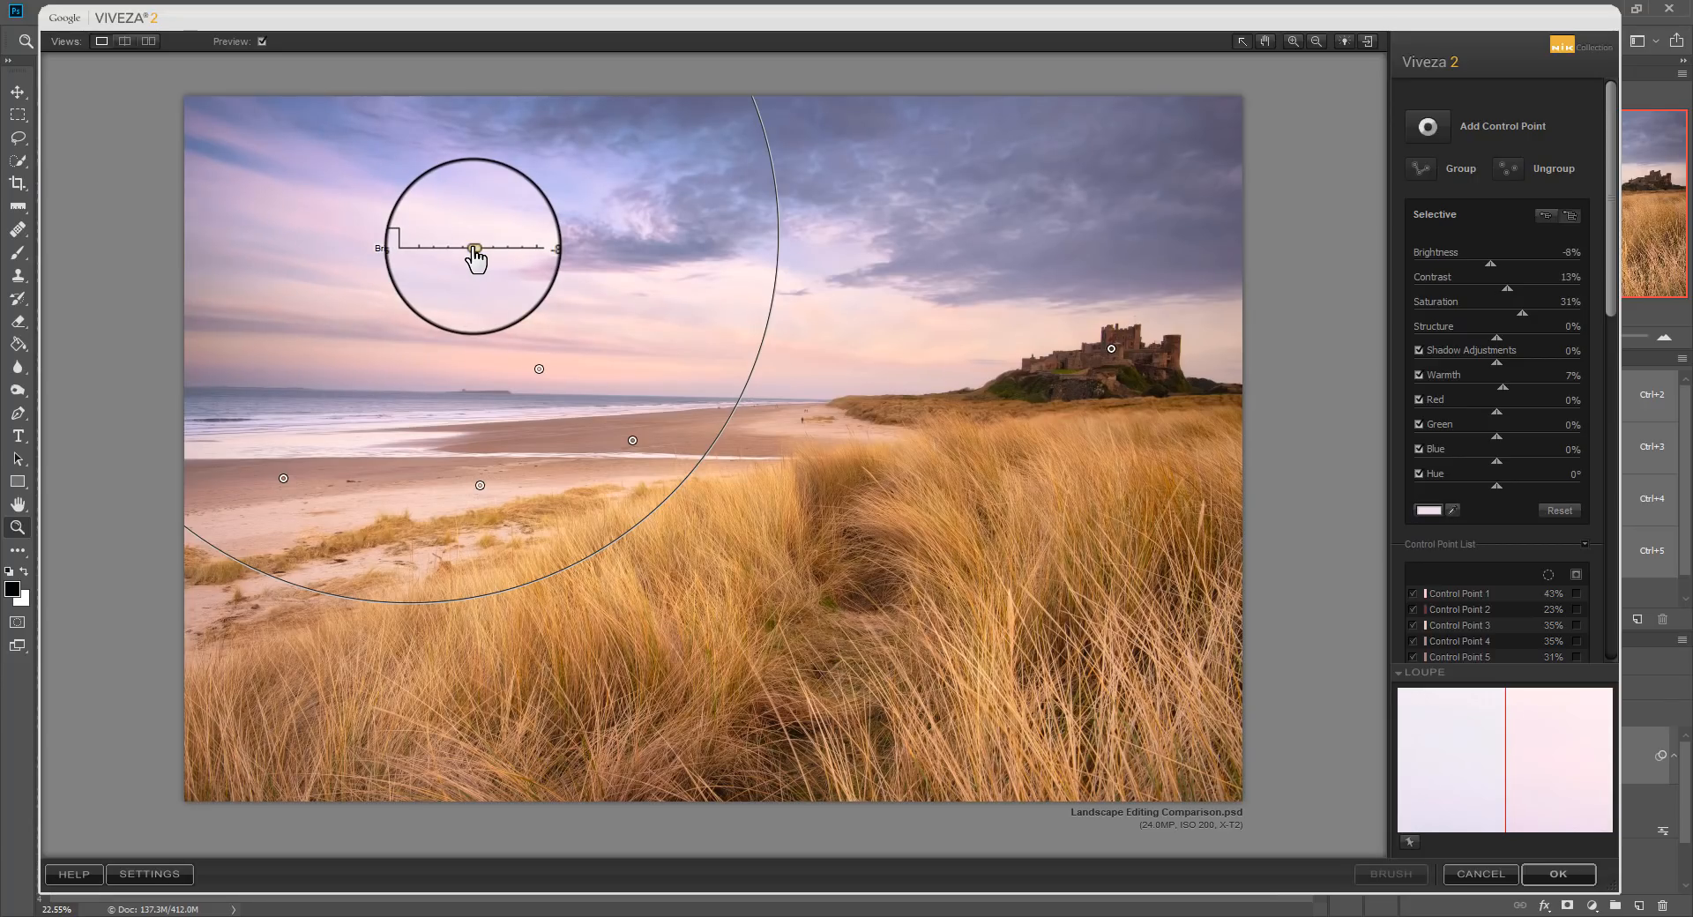
pyautogui.moveTo(474, 251); pyautogui.dragTo(476, 250)
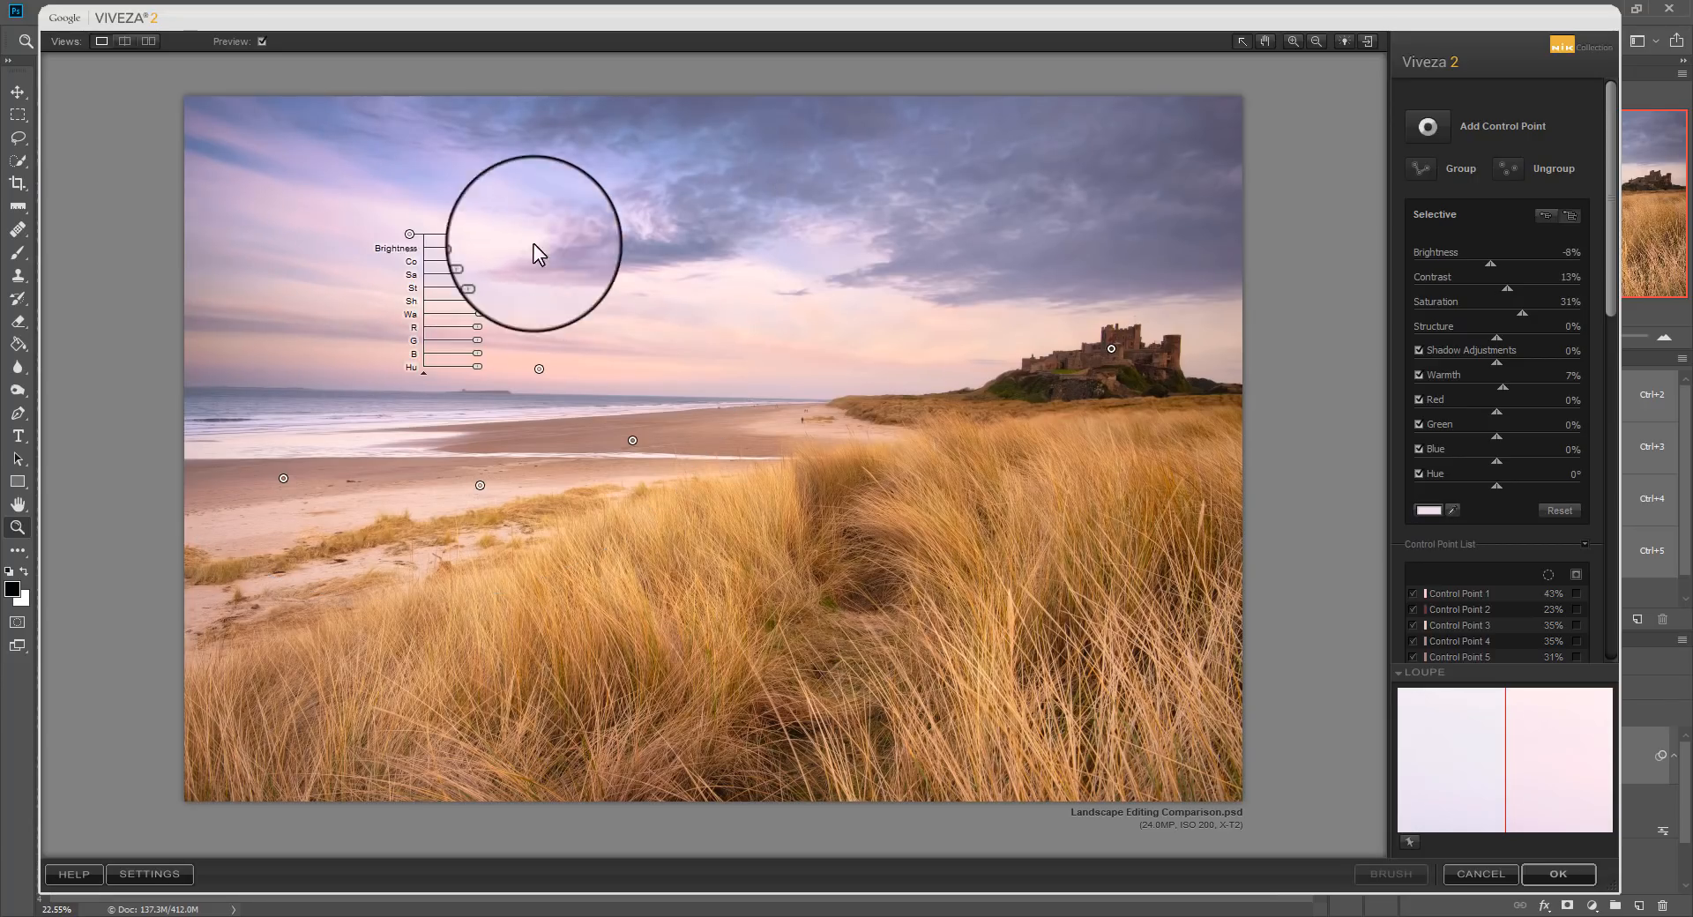
# Add a 35% control point in the low sky beside the castle with Brightness -8%, Saturation 13% and Structure 42%, and reposition it slightly.
pyautogui.click(1425, 126)
pyautogui.click(849, 344)
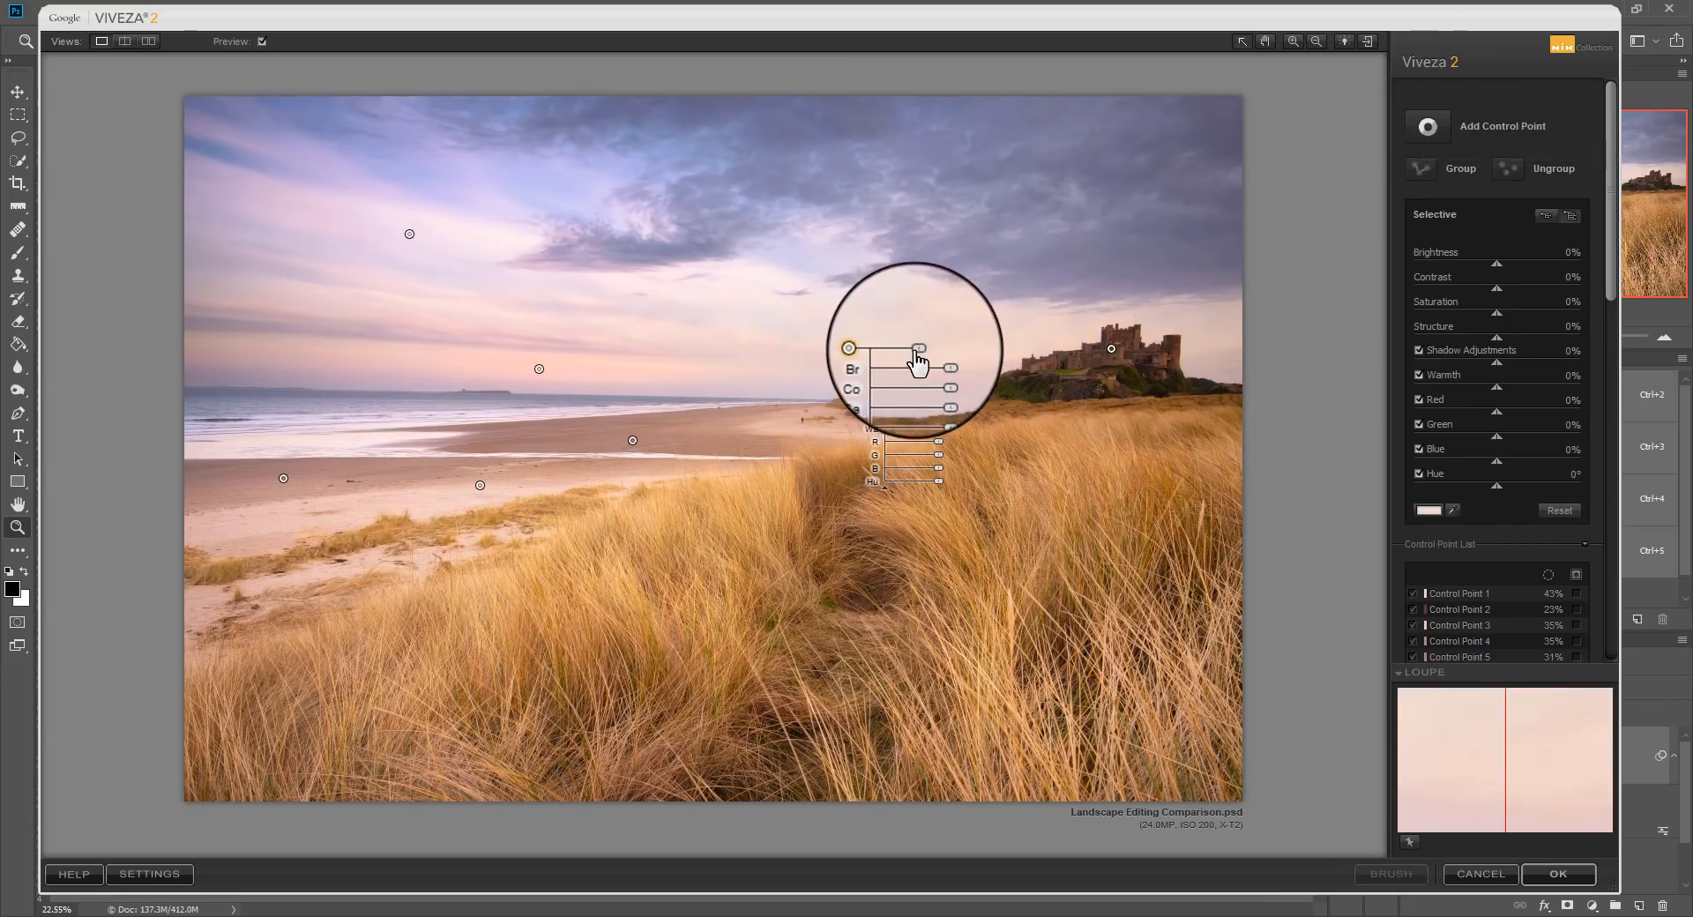
pyautogui.moveTo(920, 346); pyautogui.dragTo(926, 346)
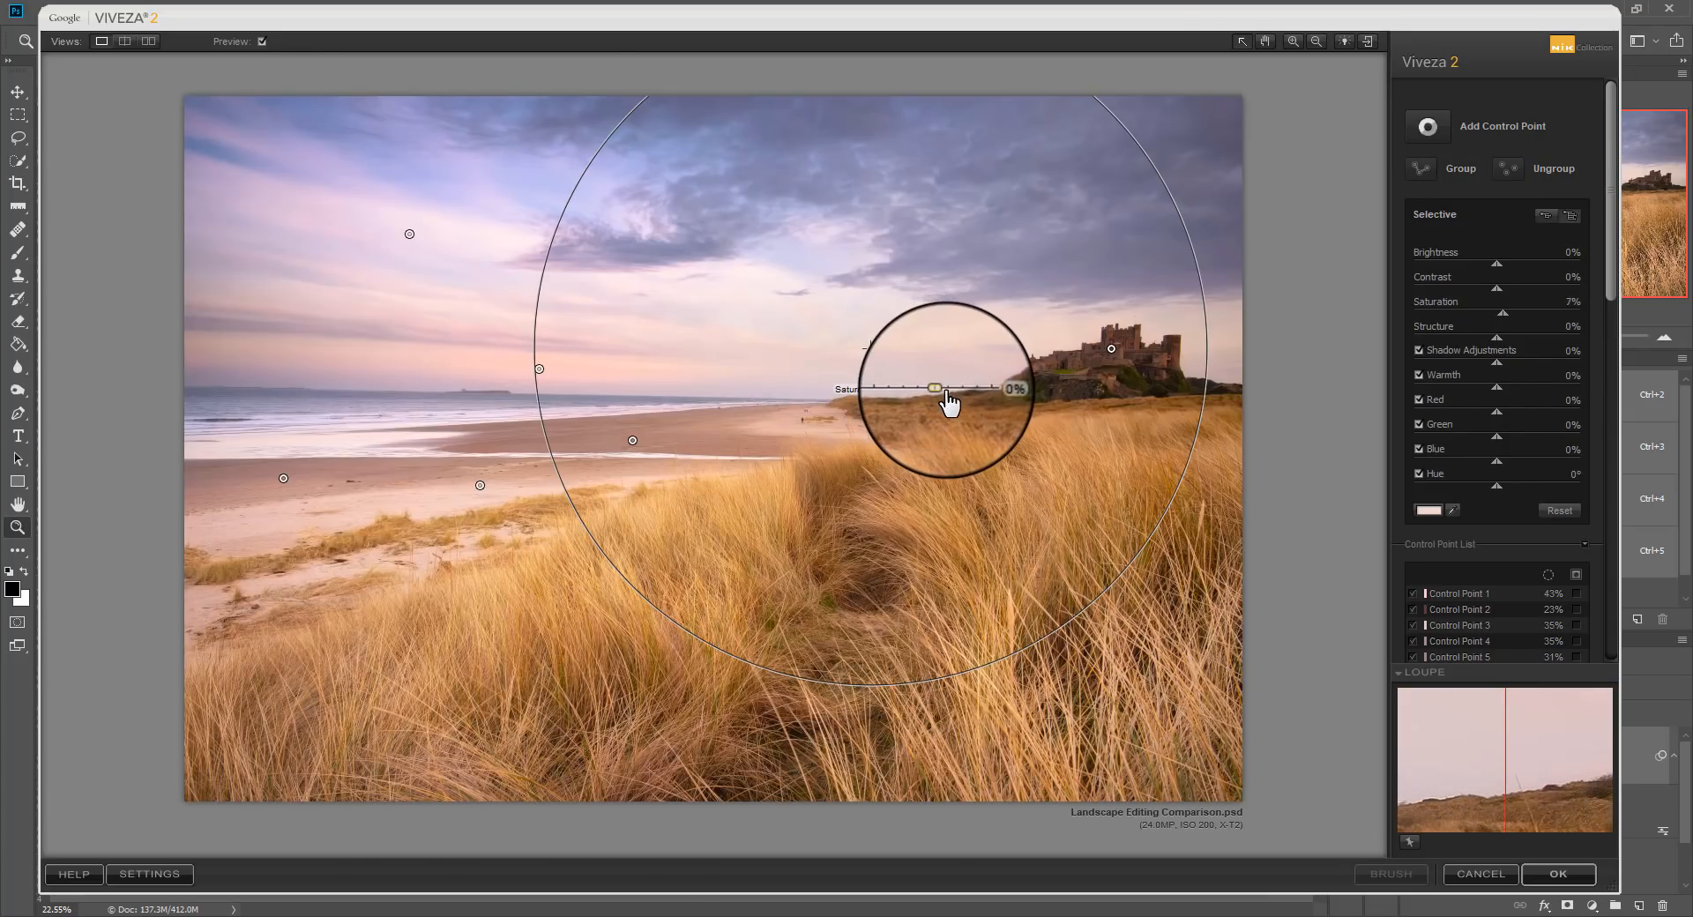
pyautogui.moveTo(940, 364); pyautogui.dragTo(932, 365)
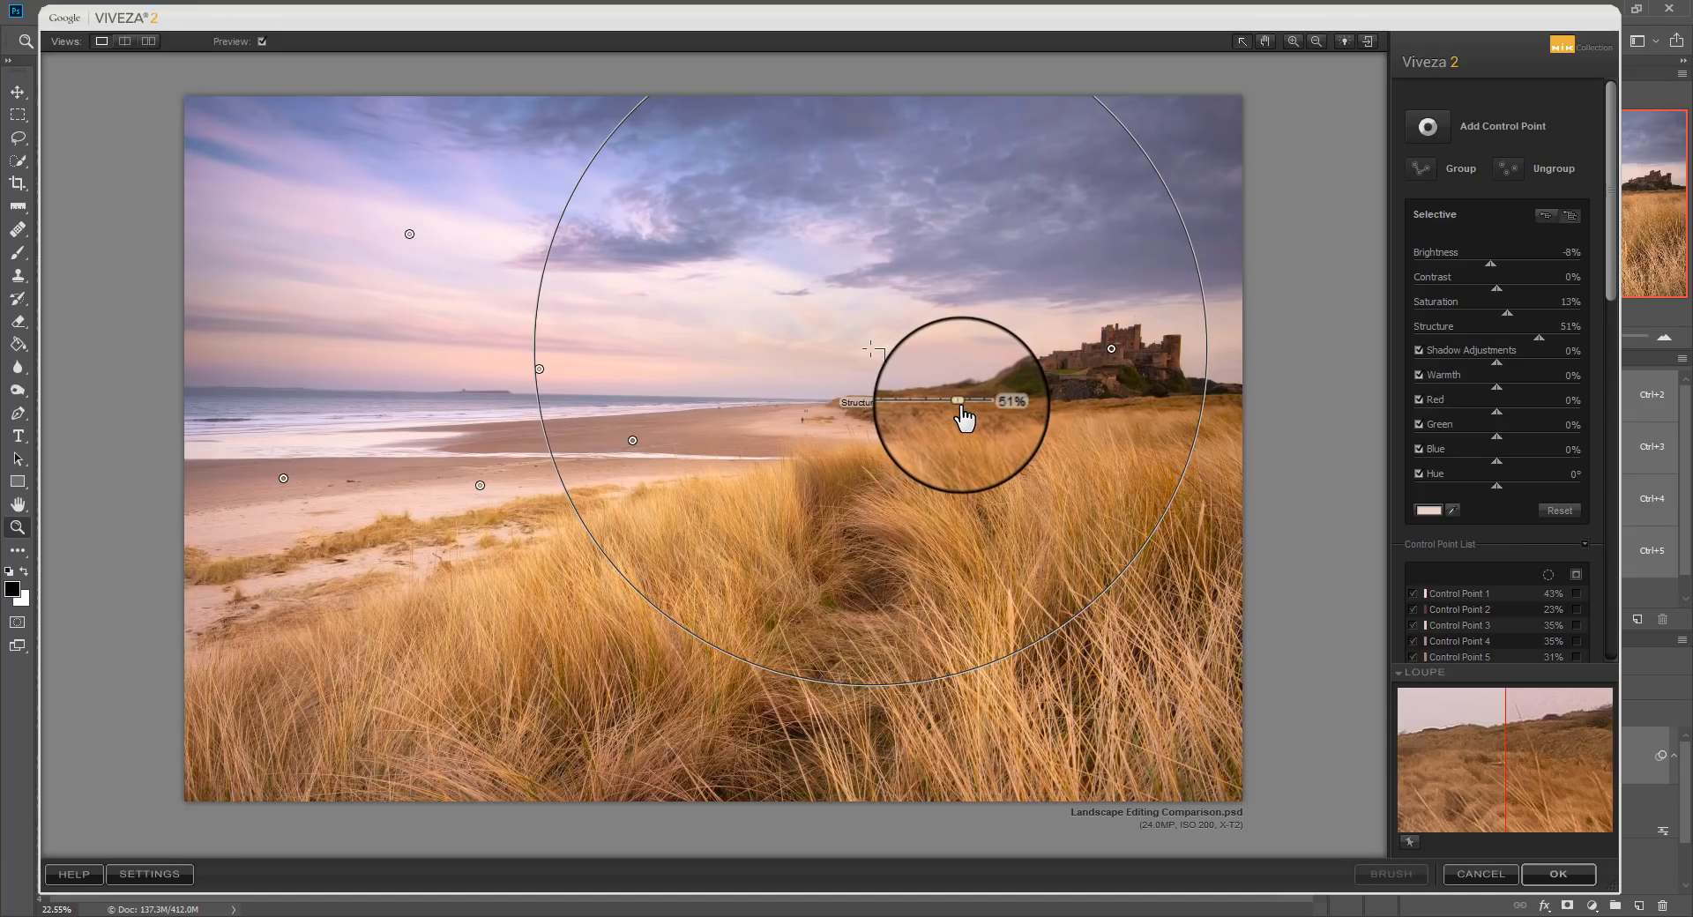
pyautogui.moveTo(877, 358); pyautogui.dragTo(844, 355)
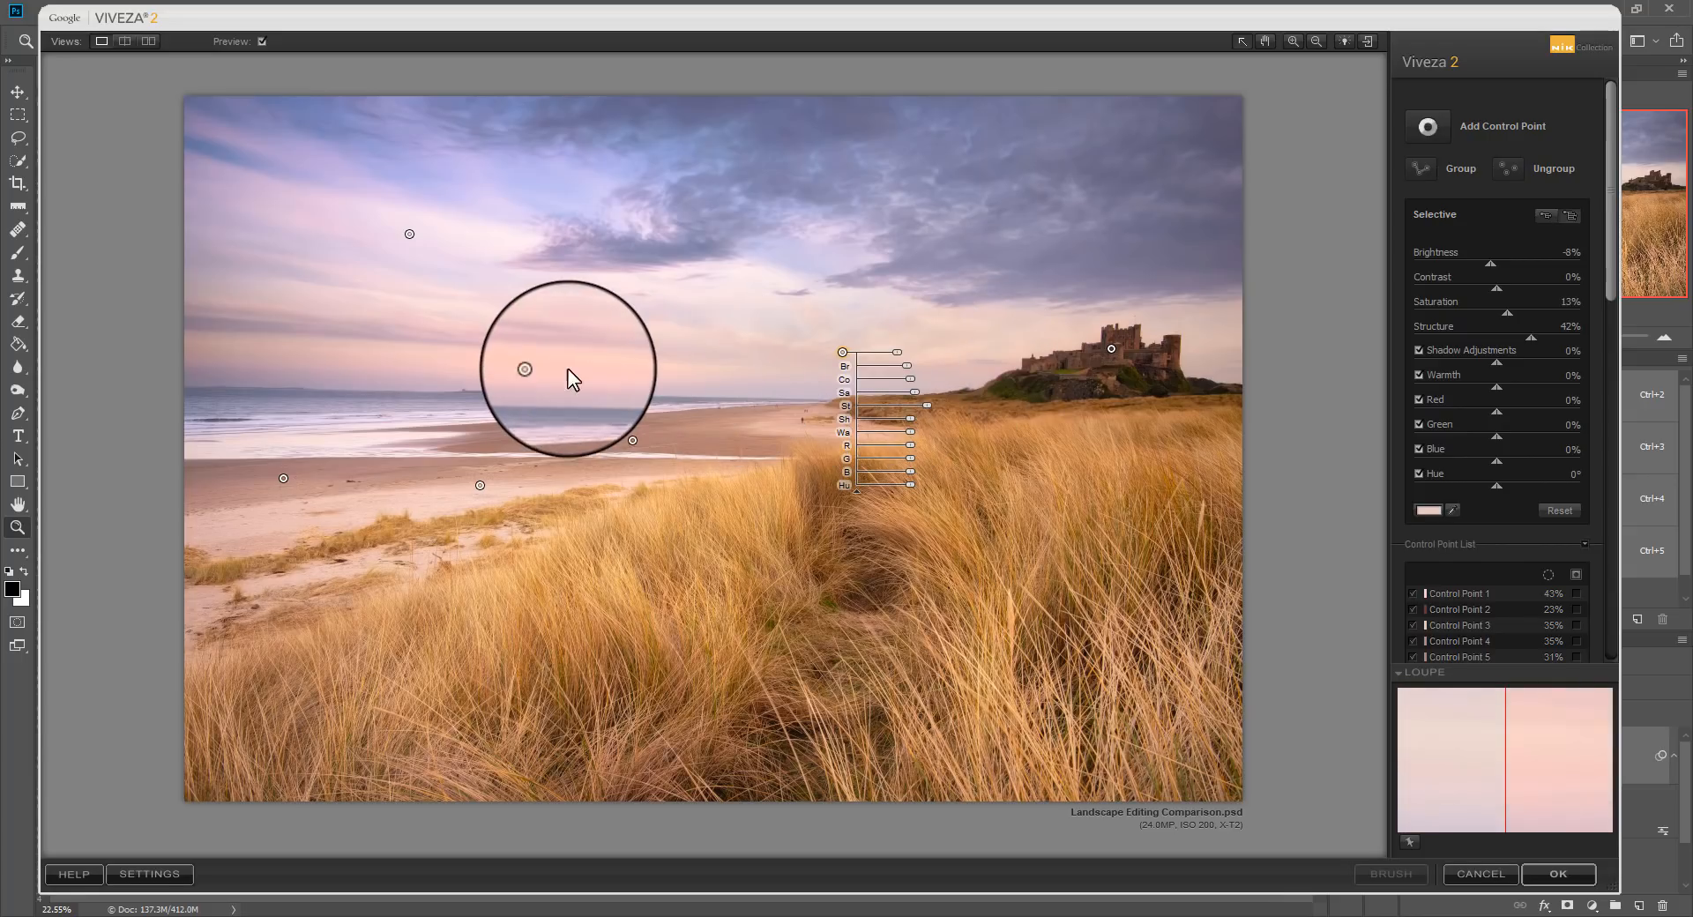
# Shift the horizon sky control point slightly away from the castle, set its Saturation to 2% and Warmth to 5%, and deselect it.
pyautogui.click(539, 370)
pyautogui.moveTo(531, 361); pyautogui.dragTo(505, 351)
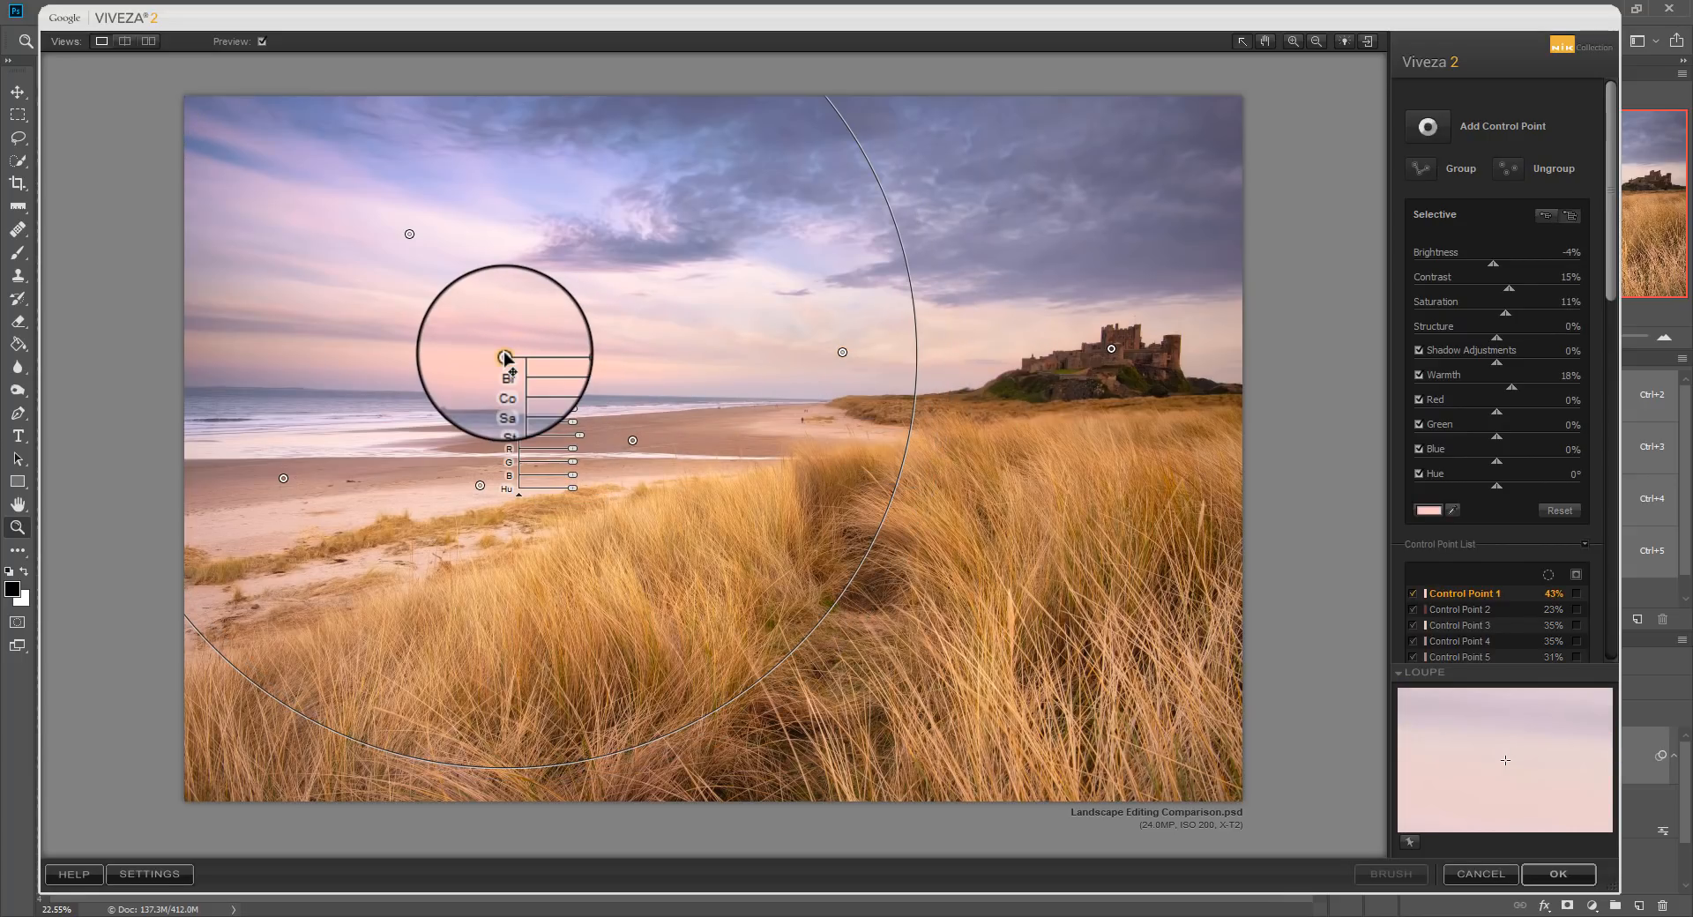
pyautogui.moveTo(578, 407); pyautogui.dragTo(573, 438)
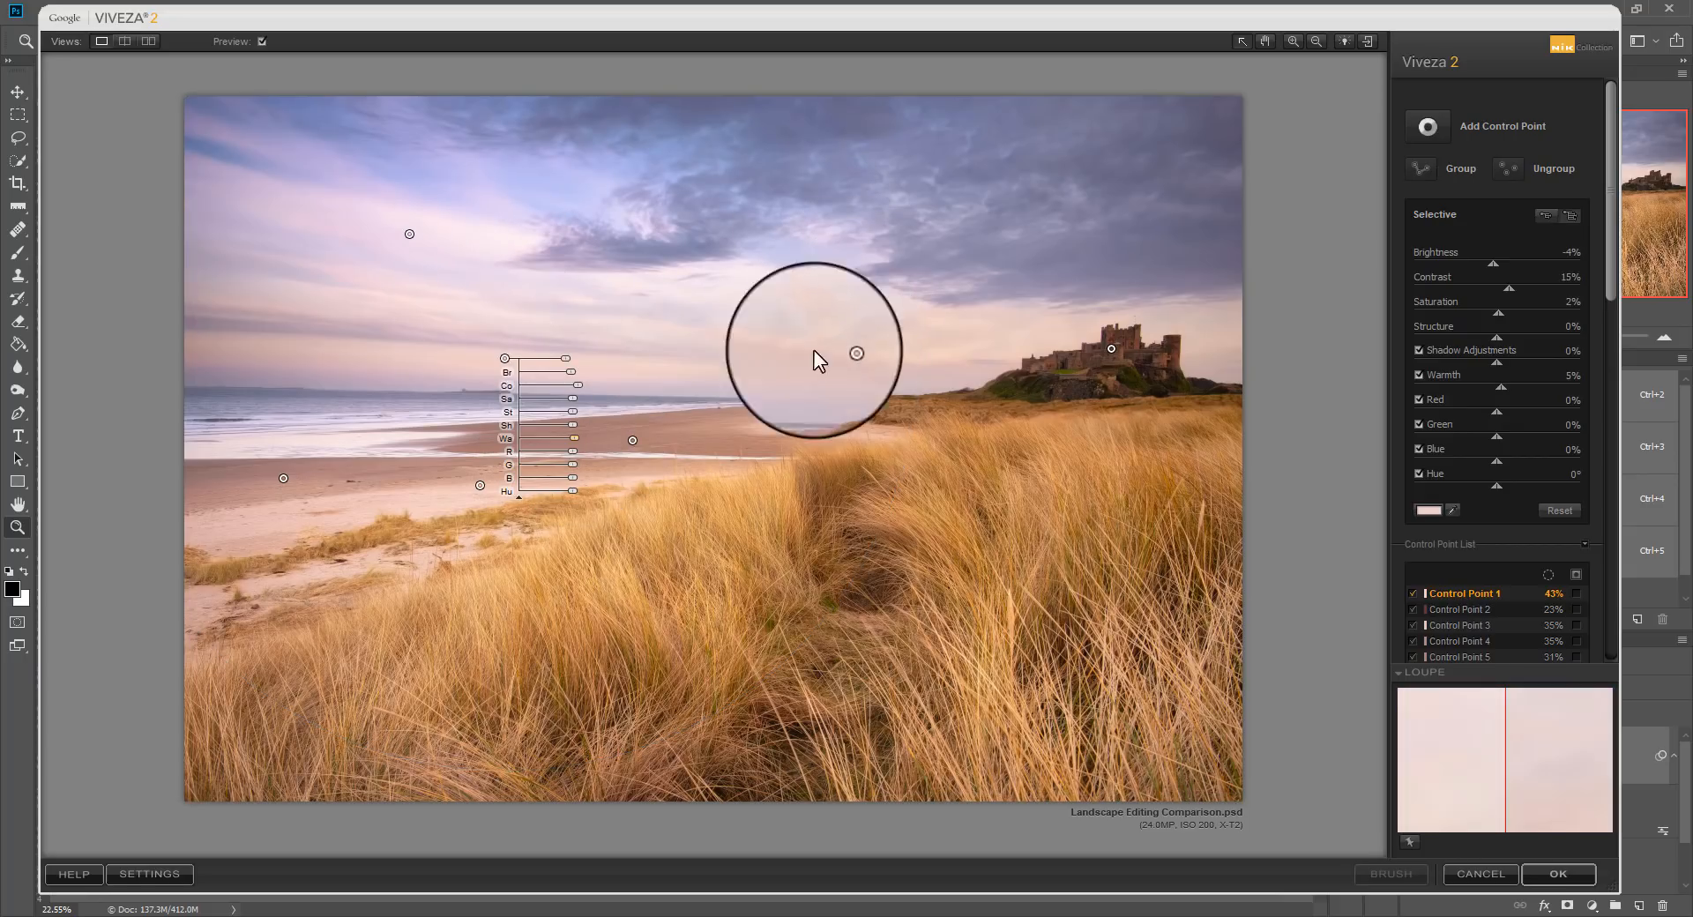
pyautogui.click(798, 409)
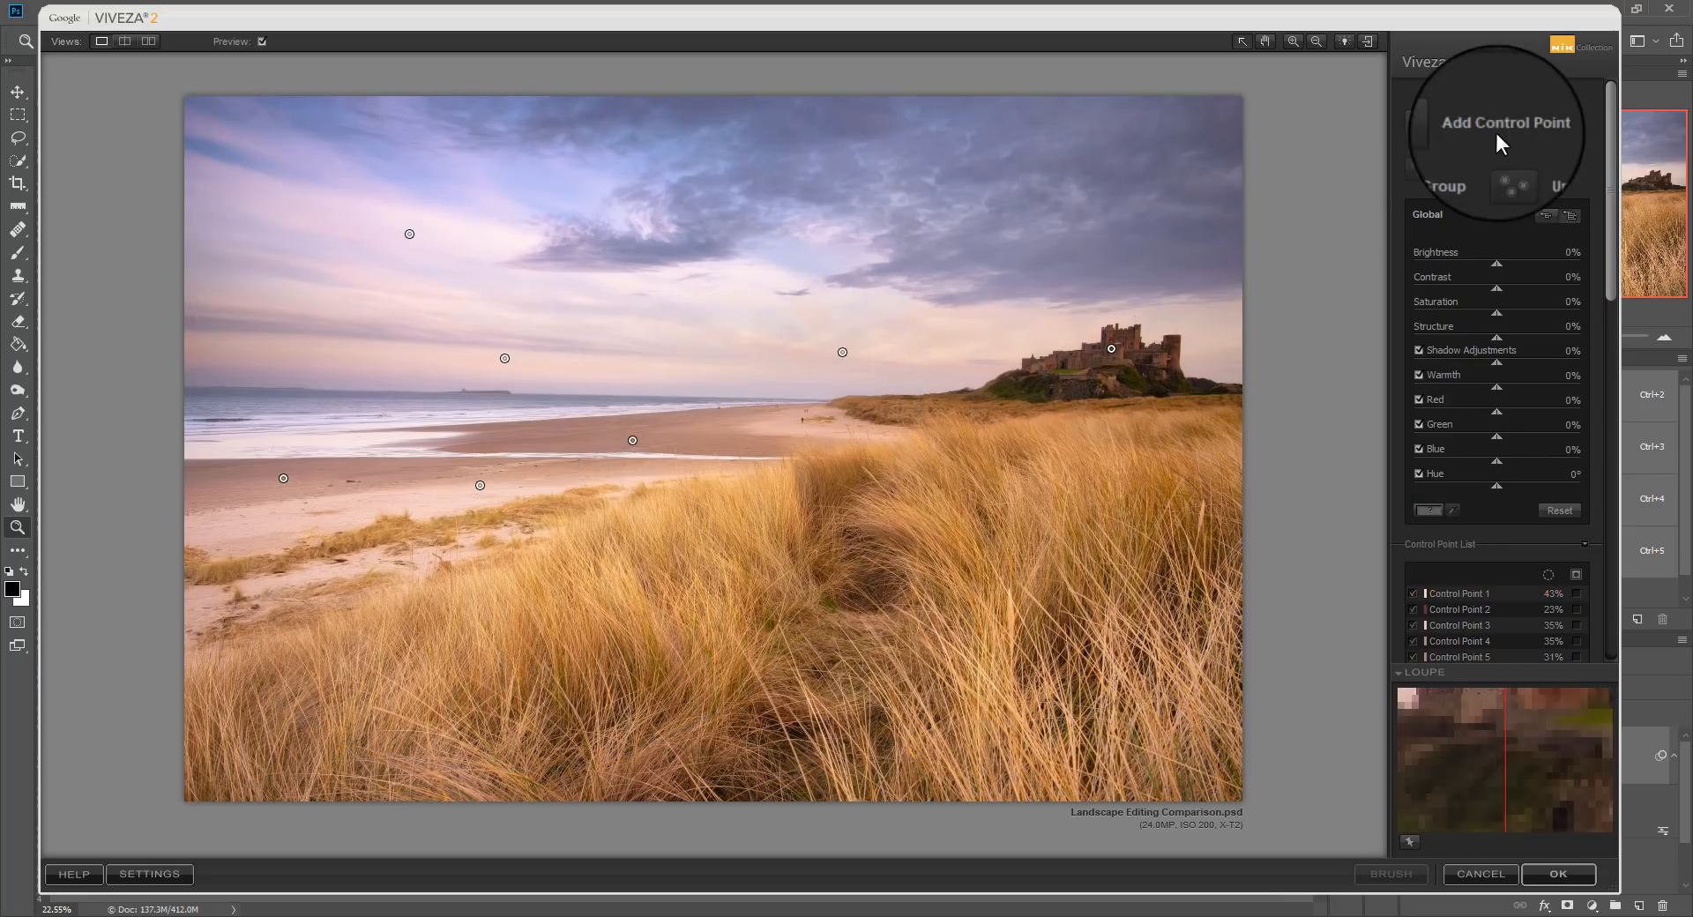
# Add a 50% control point on the foreground grass with Brightness -6%, Contrast 29%, Saturation -13% and Structure 4%, then deselect it.
pyautogui.click(1433, 127)
pyautogui.click(655, 632)
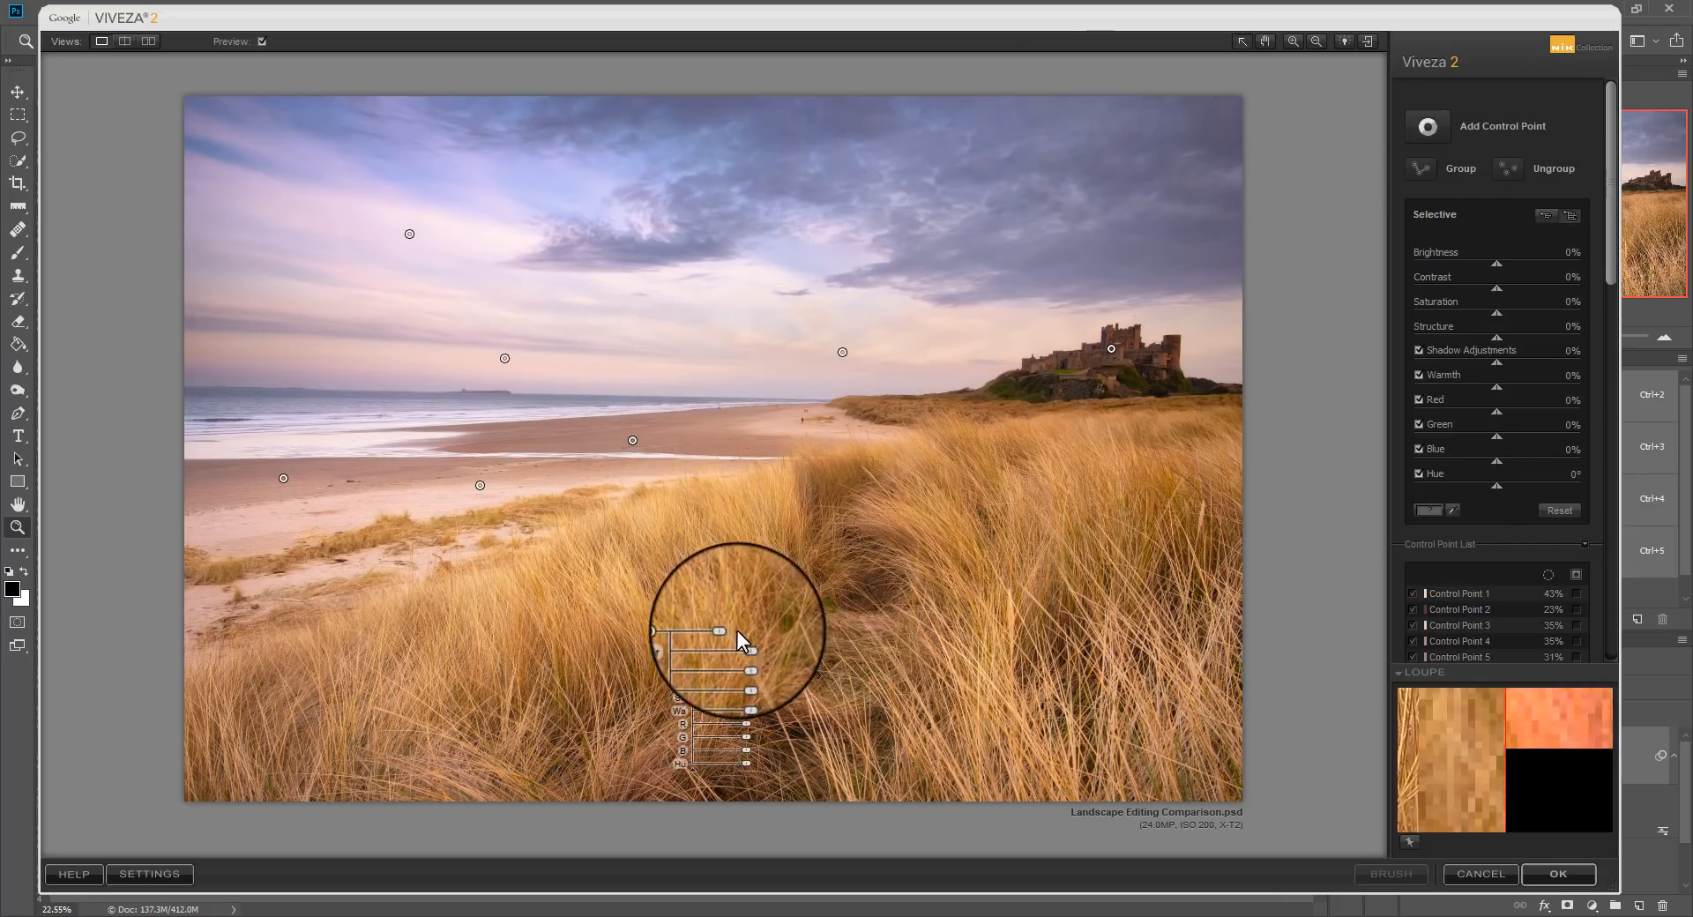
pyautogui.moveTo(727, 644); pyautogui.dragTo(693, 617)
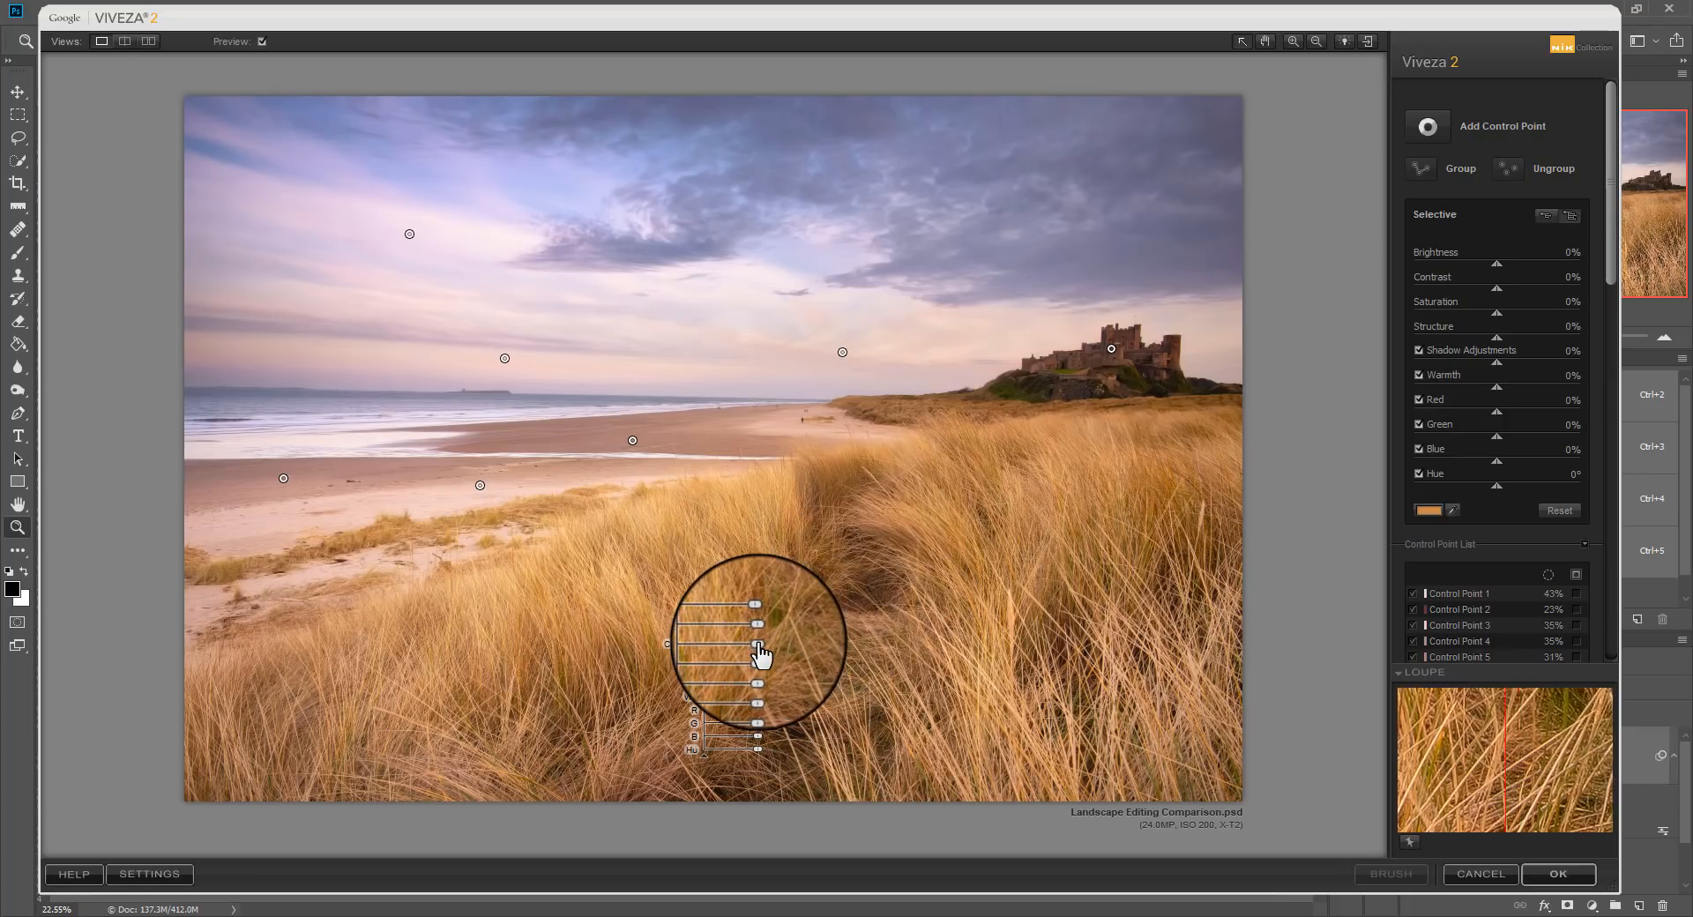
pyautogui.moveTo(750, 623)
pyautogui.mouseDown()
pyautogui.moveTo(772, 660)
pyautogui.moveTo(757, 631)
pyautogui.mouseUp()
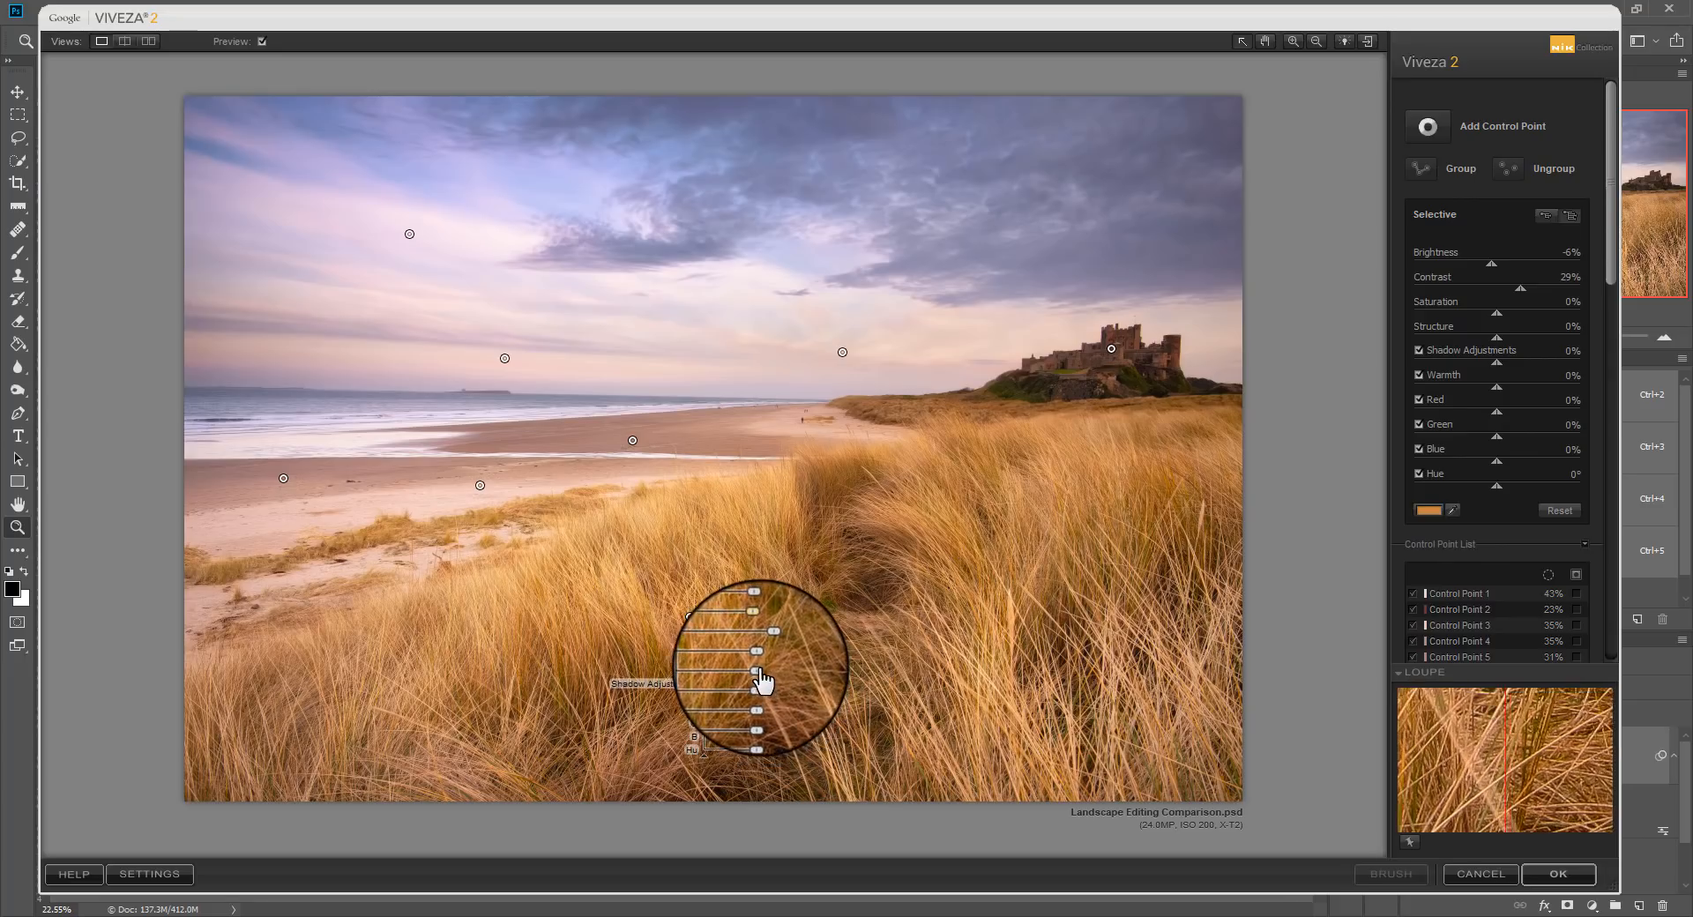
pyautogui.moveTo(757, 660); pyautogui.dragTo(757, 670)
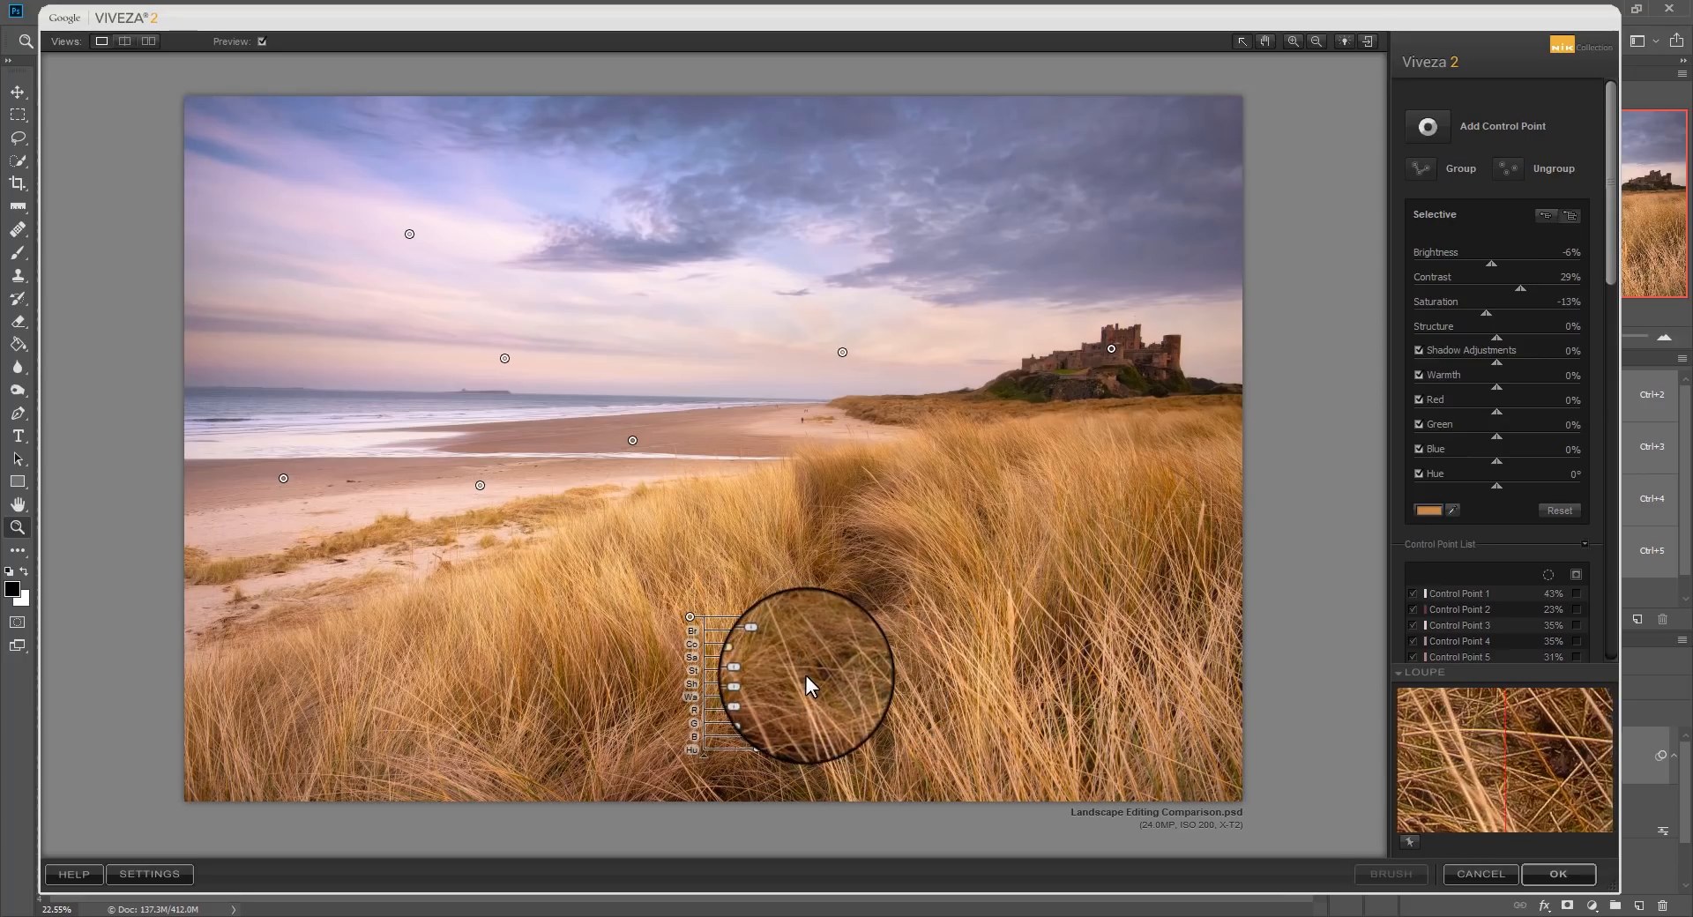
pyautogui.moveTo(751, 683); pyautogui.dragTo(763, 689)
pyautogui.click(1039, 578)
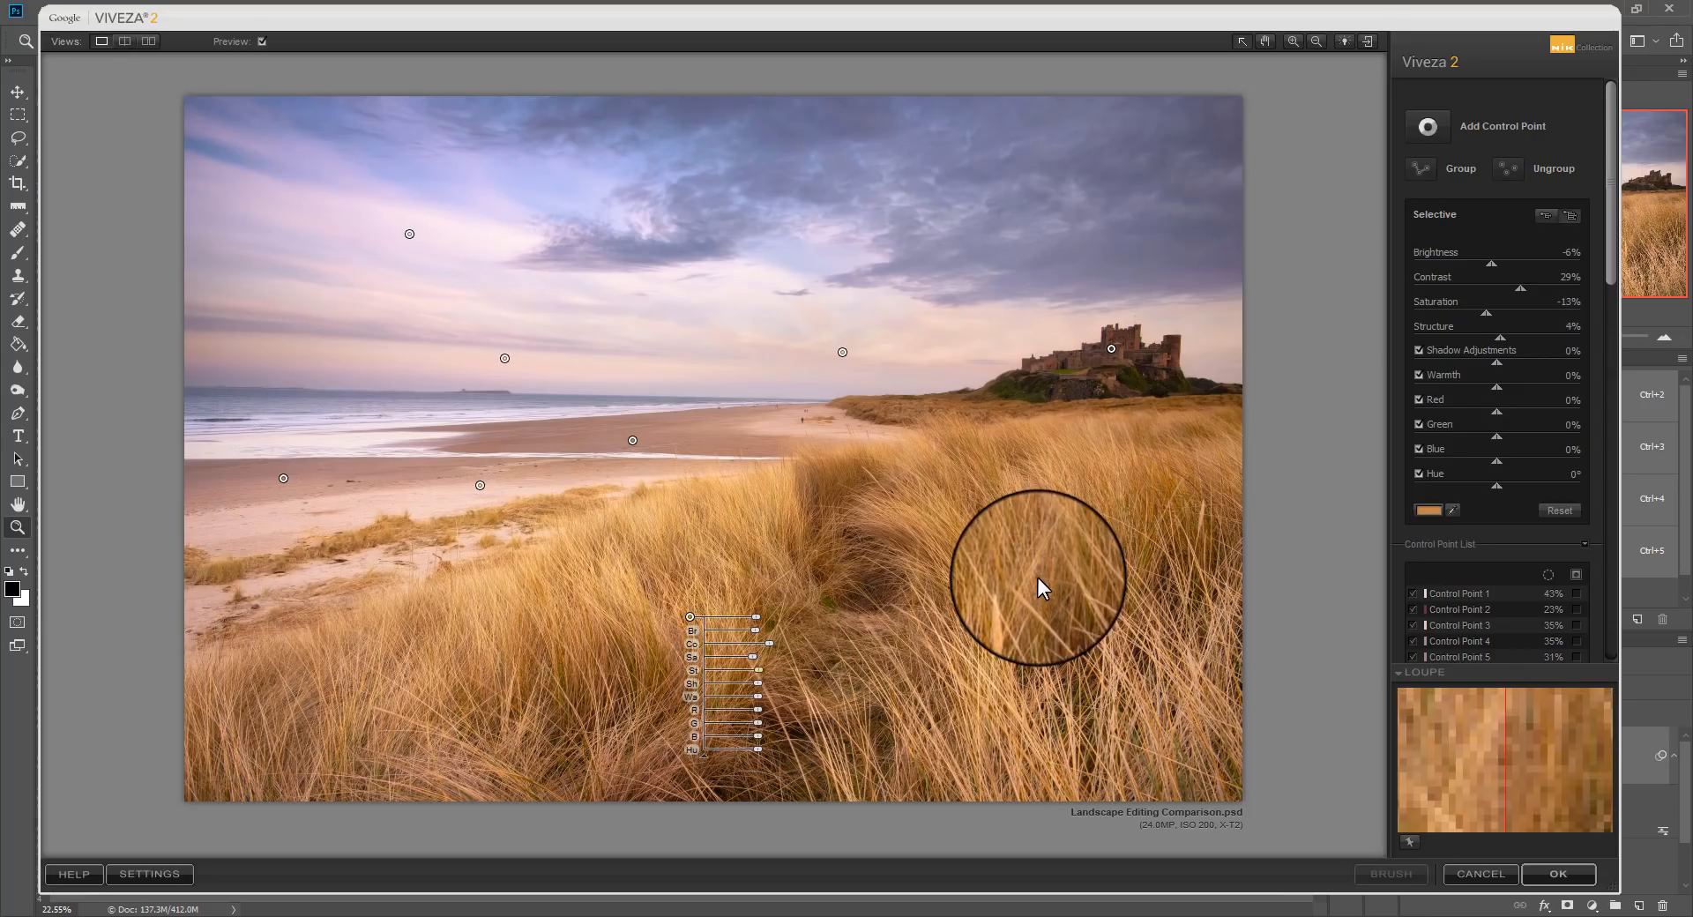
# Compare the image with and without the control point adjustments by toggling the preview.
pyautogui.click(261, 41)
pyautogui.click(261, 40)
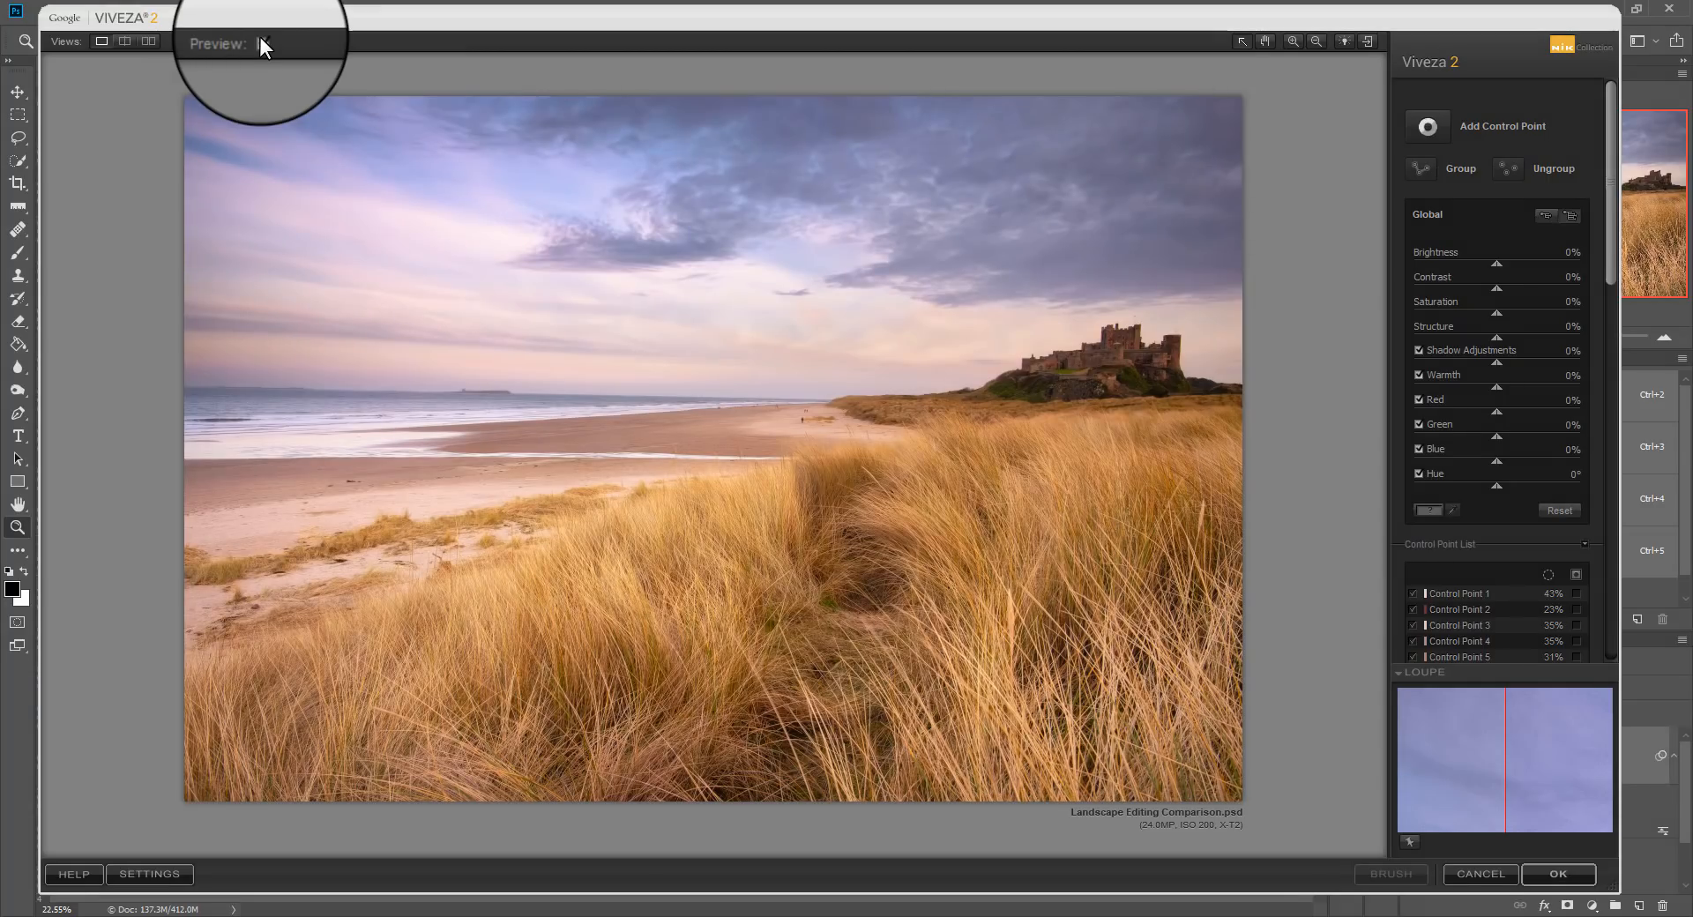
pyautogui.click(261, 40)
pyautogui.click(261, 40)
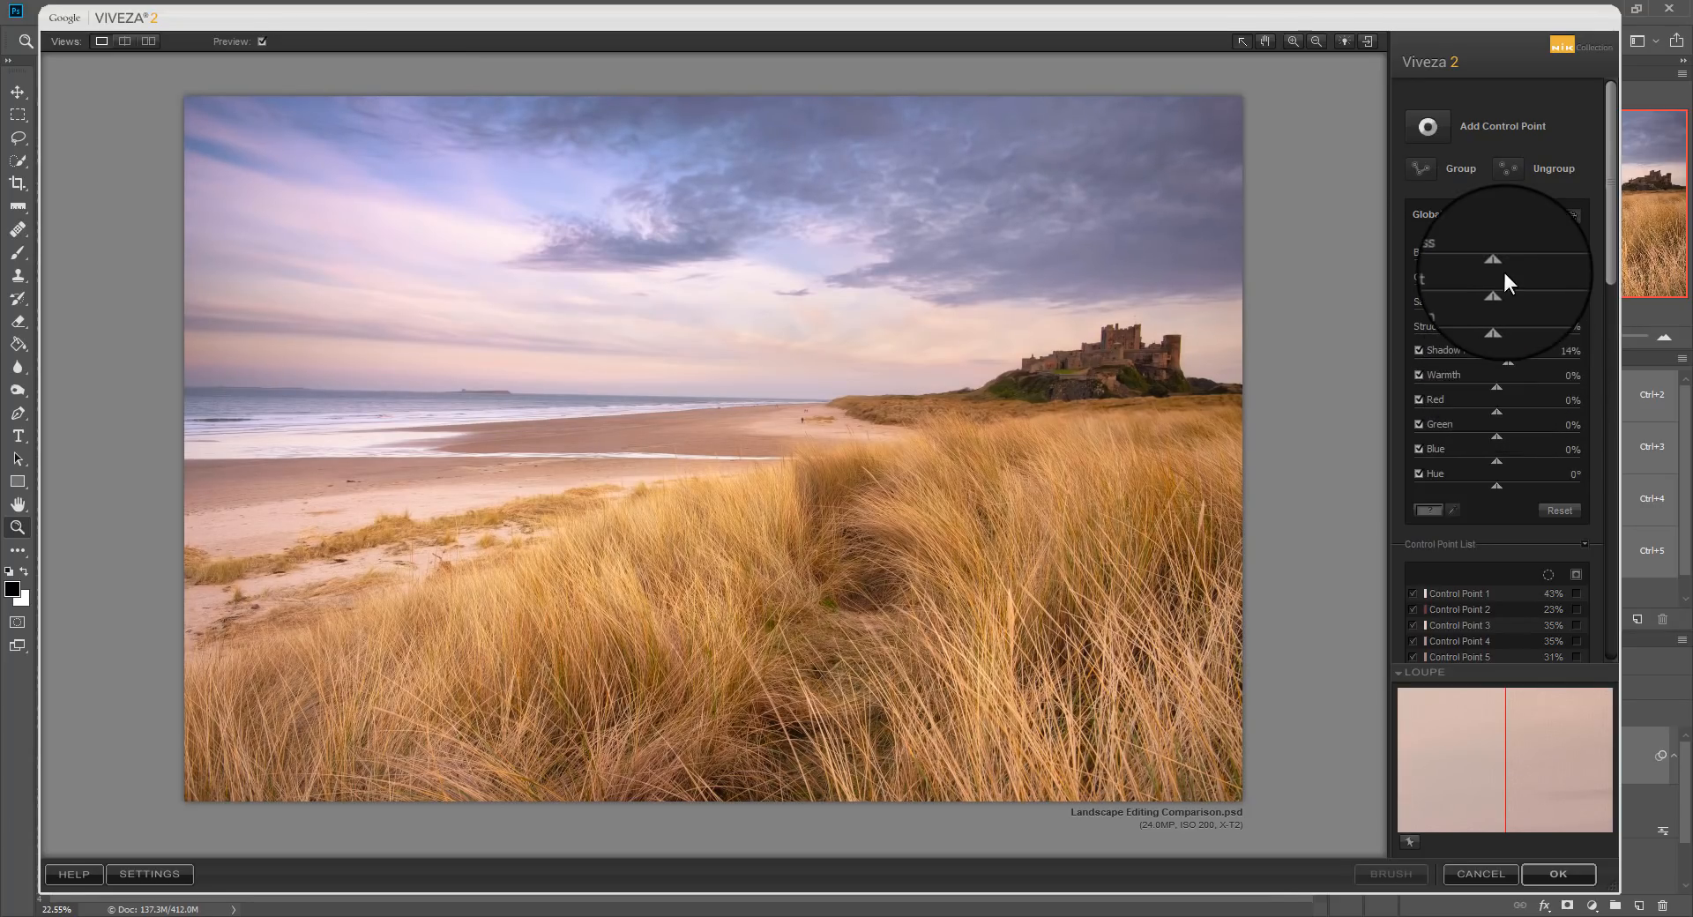
# Set global Brightness to -8%, Contrast to 9%, Structure to -20% and Shadow Adjustments to 14%, and adjust the RGB curve's midpoint.
pyautogui.moveTo(1497, 263); pyautogui.dragTo(1490, 263)
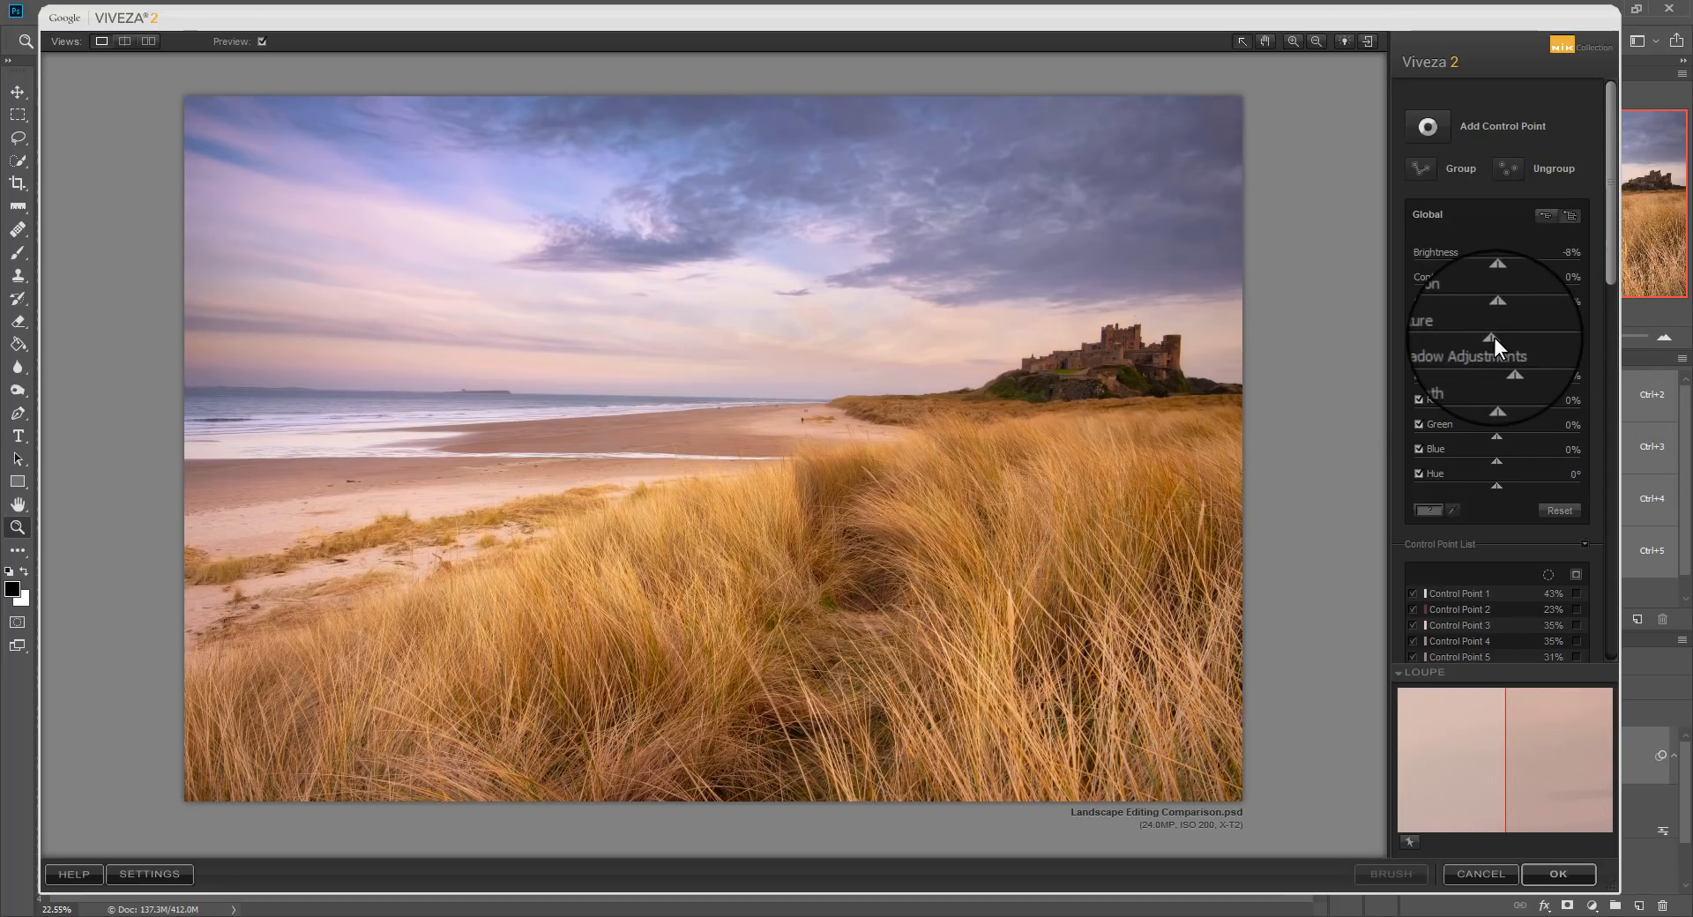
pyautogui.moveTo(1417, 342); pyautogui.dragTo(1480, 361)
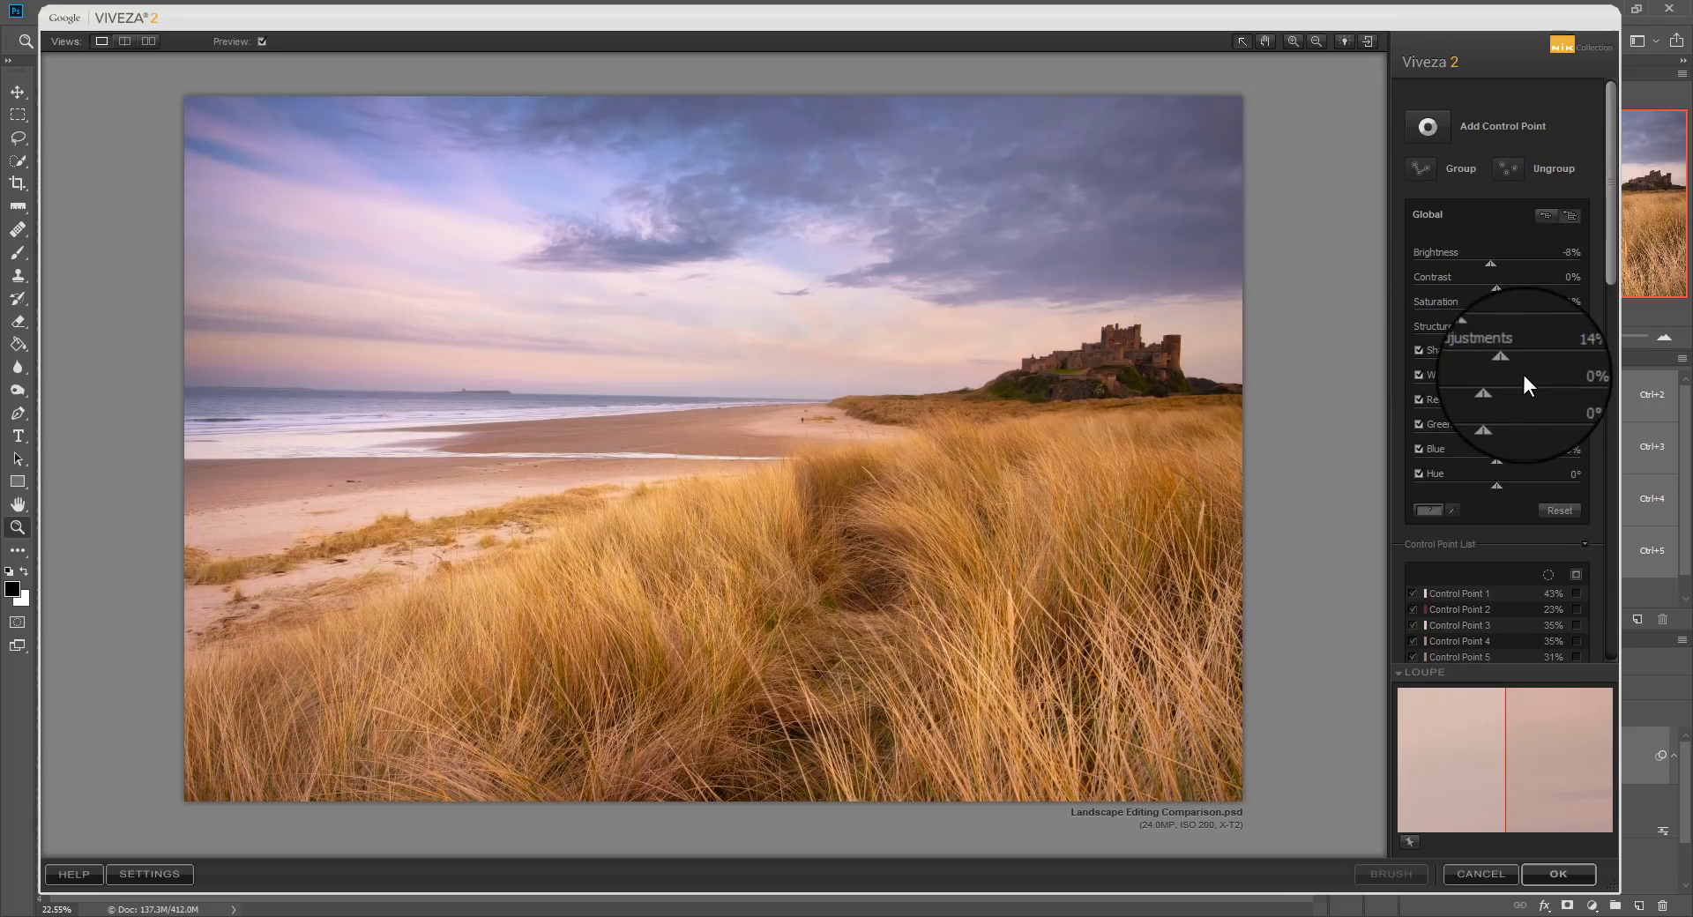
pyautogui.moveTo(1610, 261); pyautogui.dragTo(1620, 718)
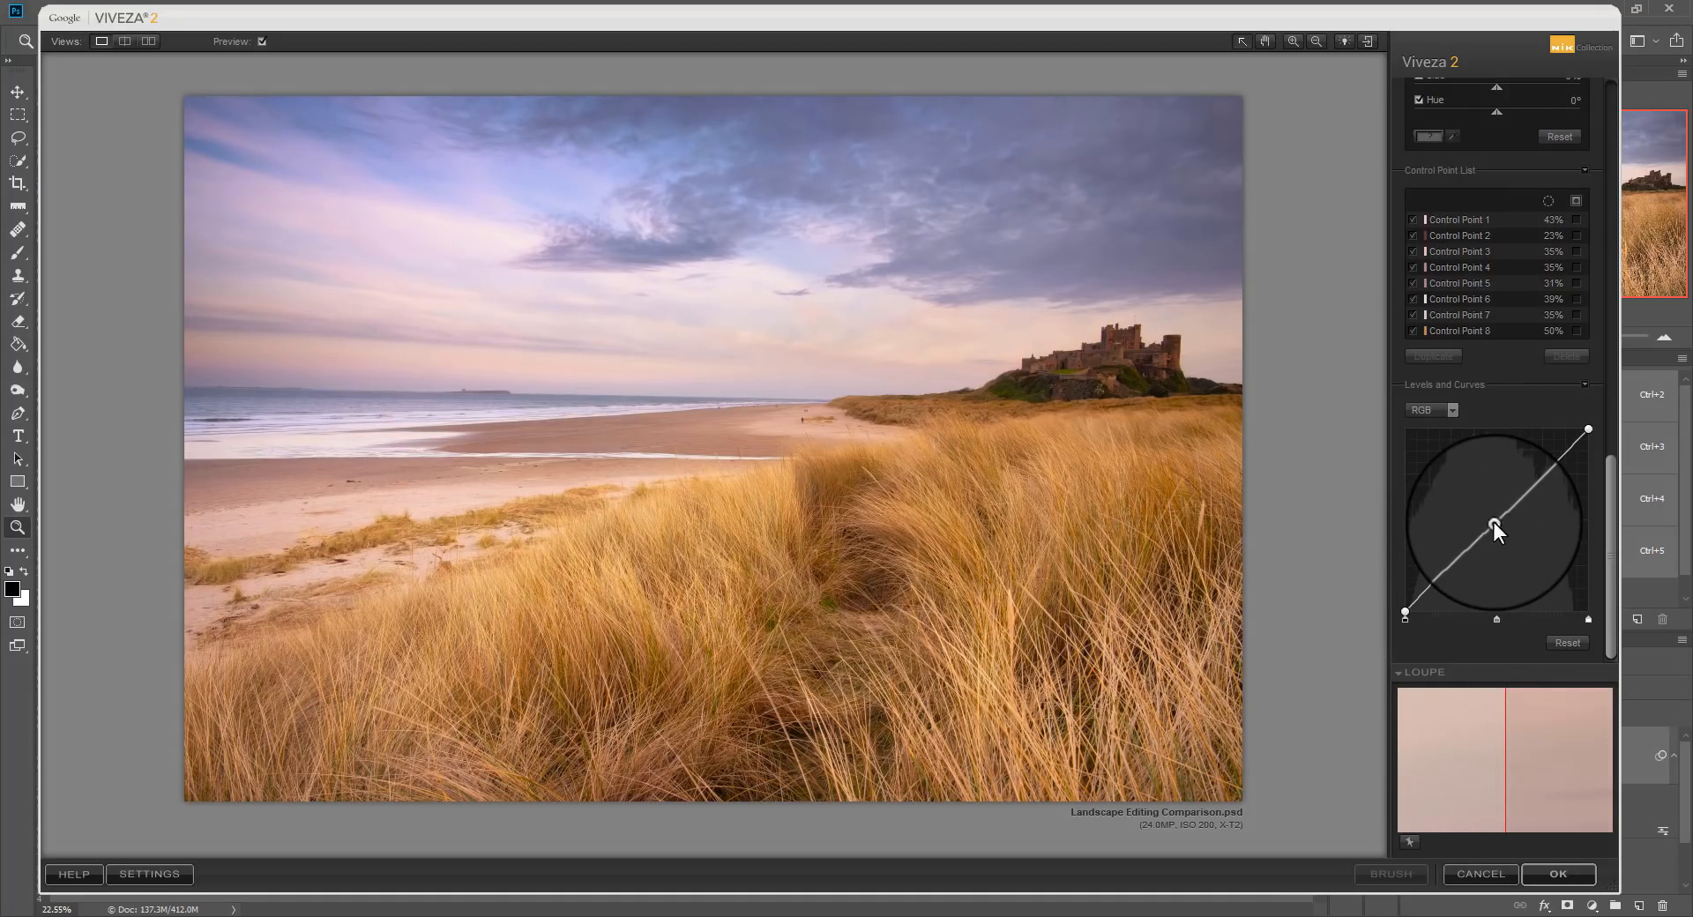
pyautogui.moveTo(1497, 526); pyautogui.dragTo(1510, 514)
pyautogui.moveTo(1612, 486); pyautogui.dragTo(1605, 123)
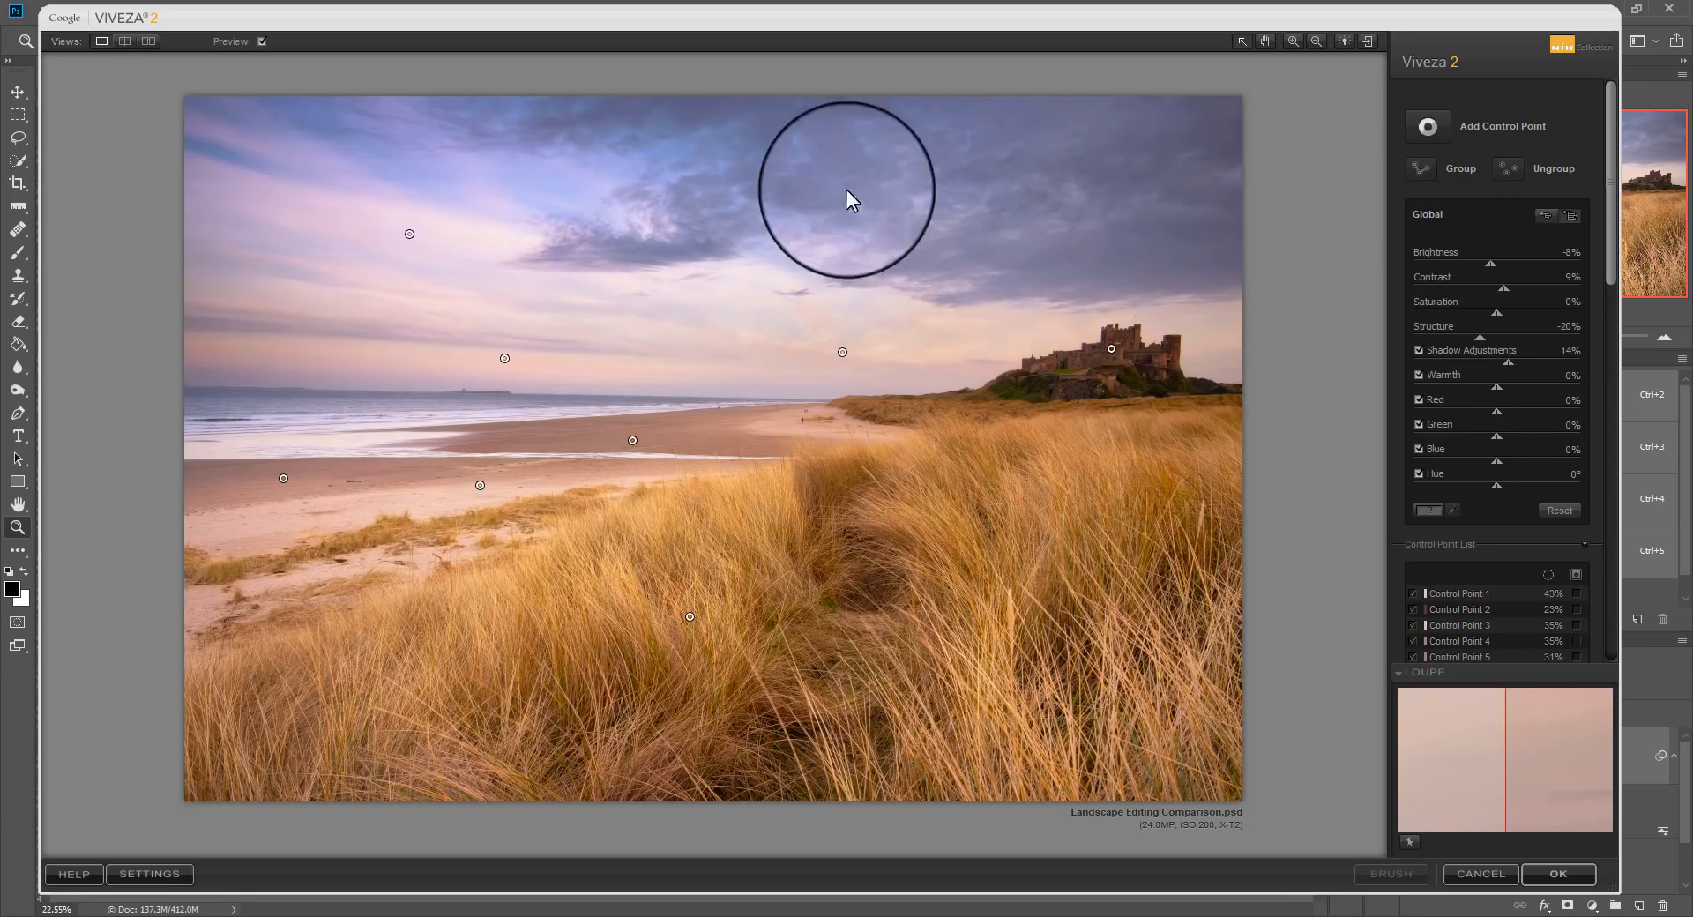
# Check the full edit against the unadjusted image and apply the Viveza adjustments to the Nik Collection layer.
pyautogui.click(262, 42)
pyautogui.click(262, 42)
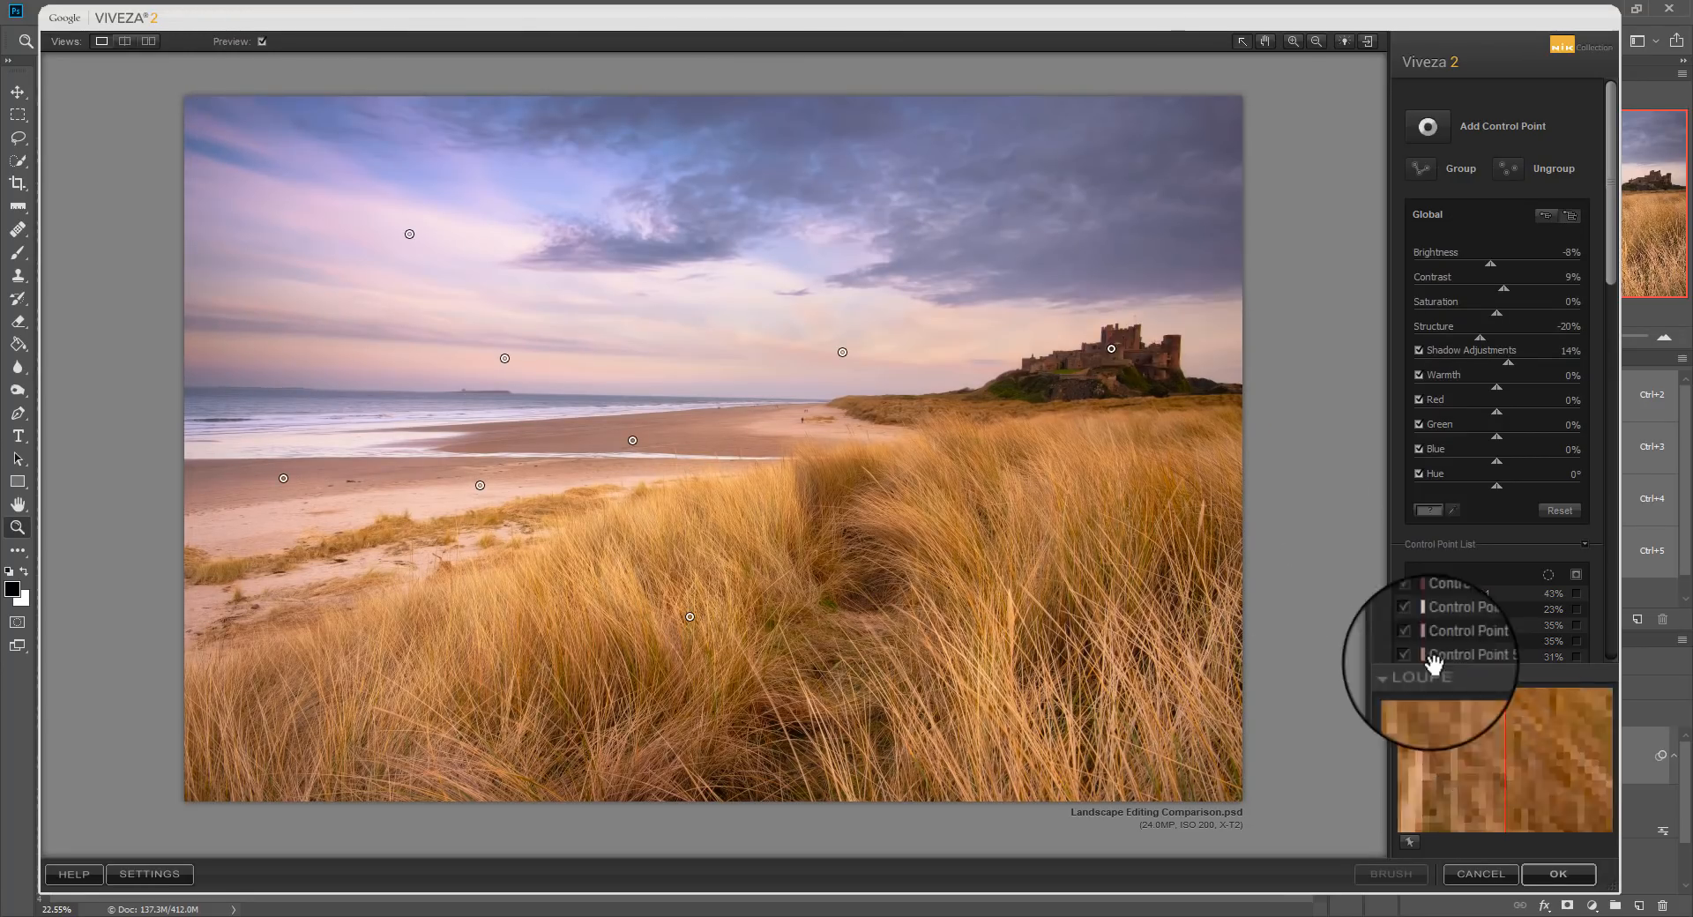
pyautogui.click(1553, 875)
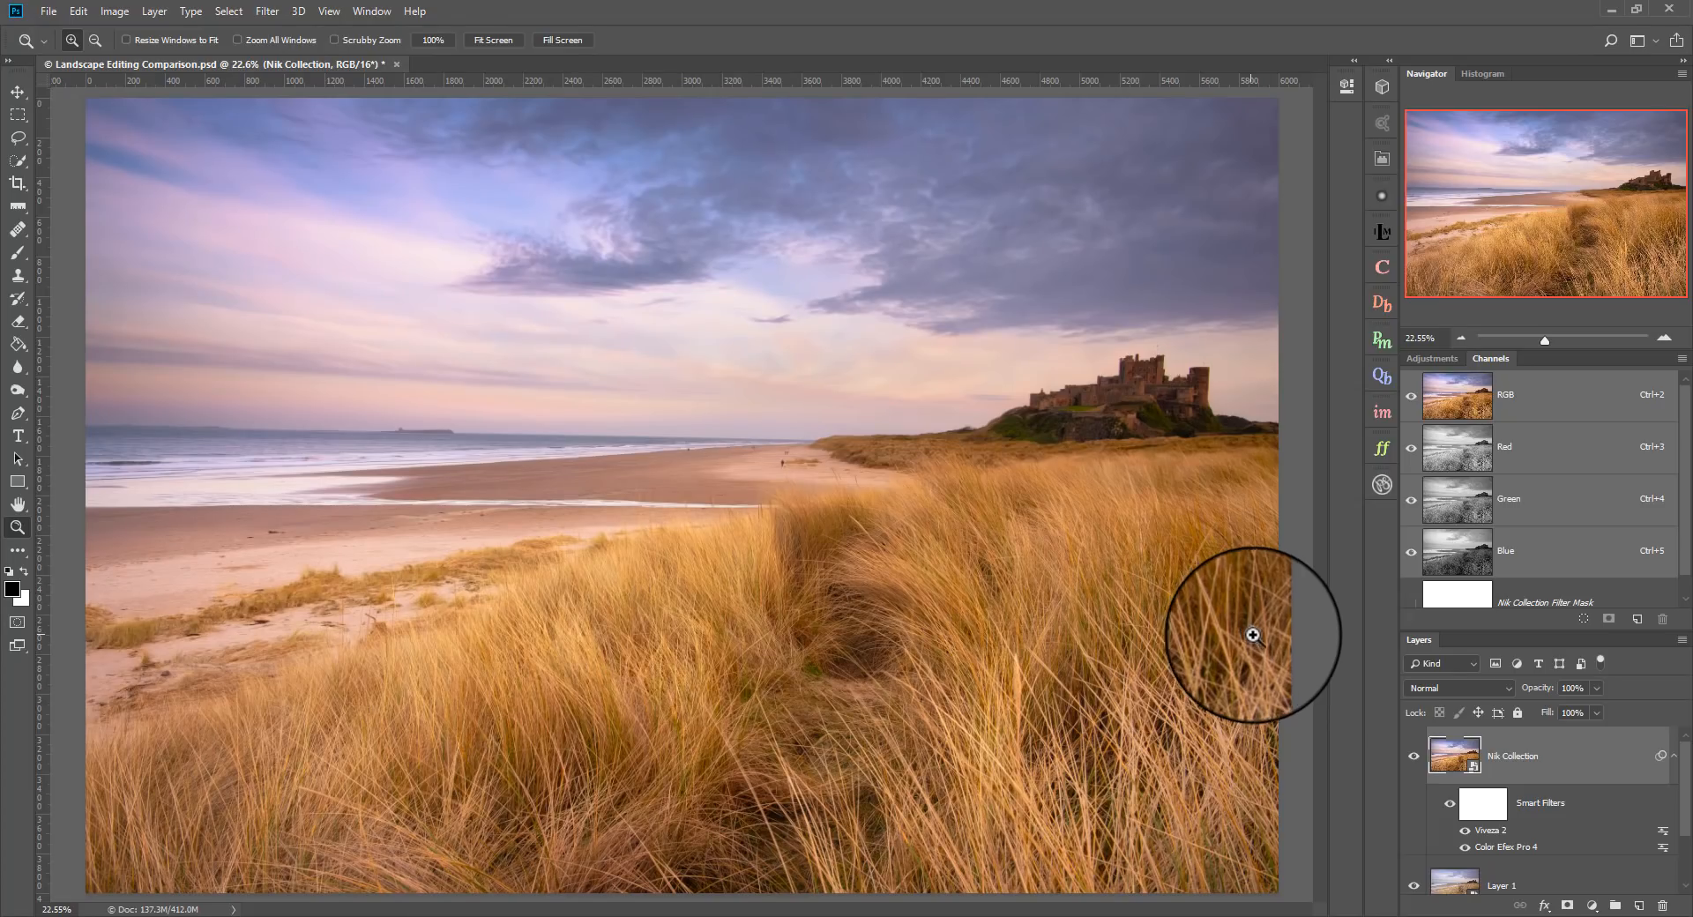
# Compare the finished edit with the layer below by toggling the Nik Collection layer's visibility.
pyautogui.click(1412, 756)
pyautogui.click(1412, 756)
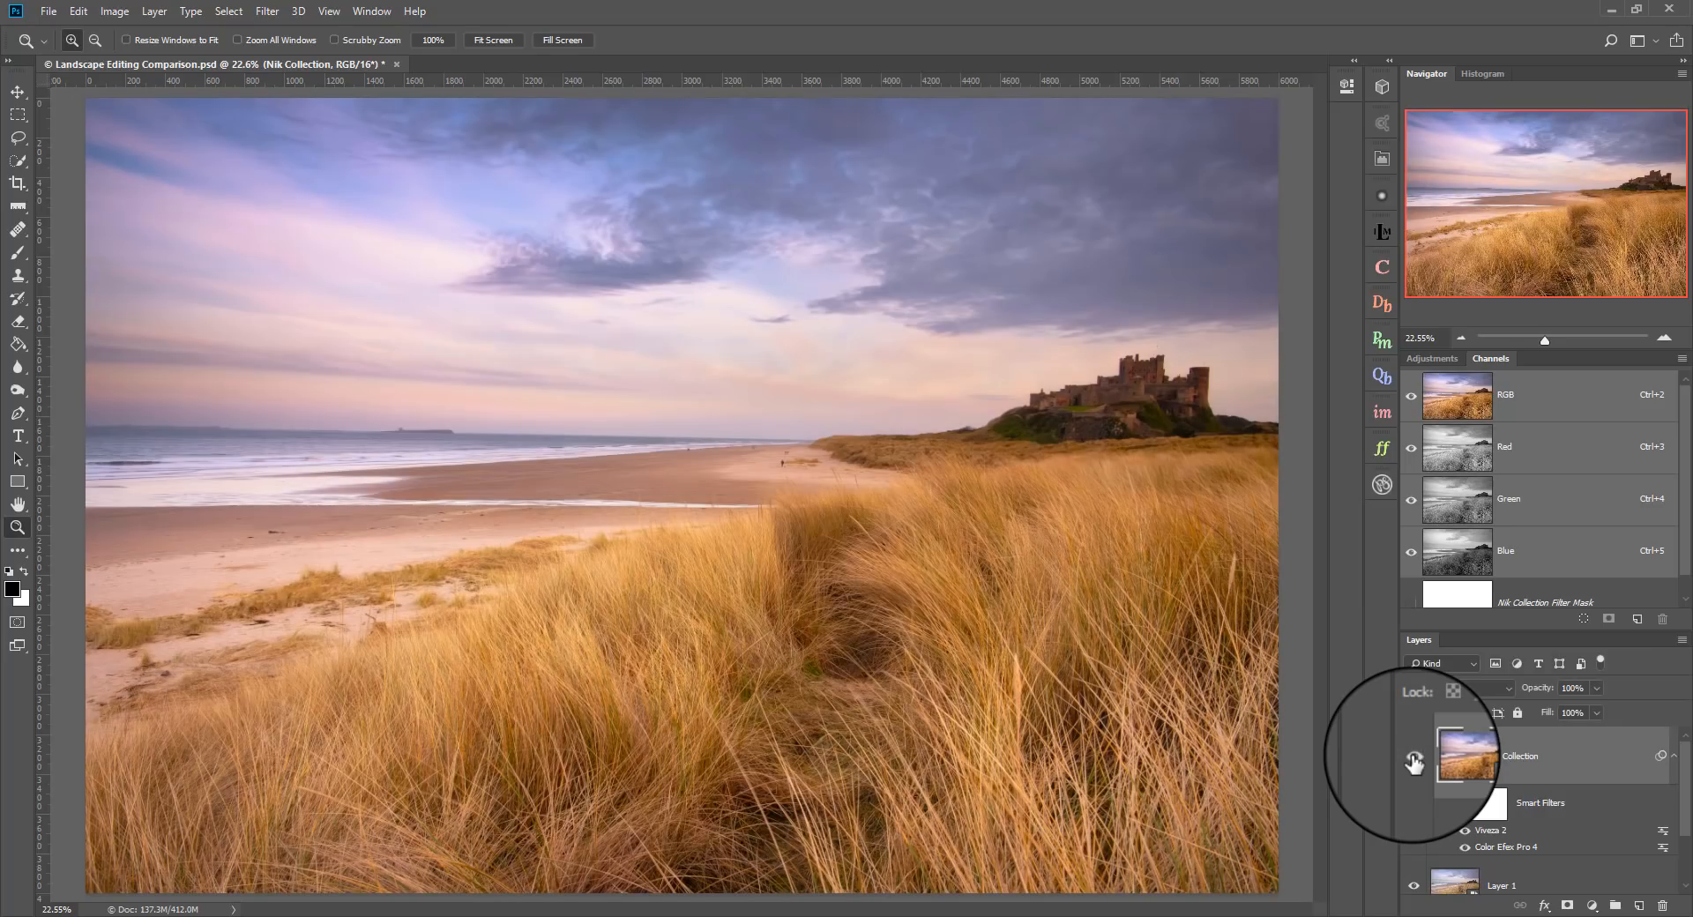
pyautogui.click(1413, 756)
pyautogui.click(1412, 756)
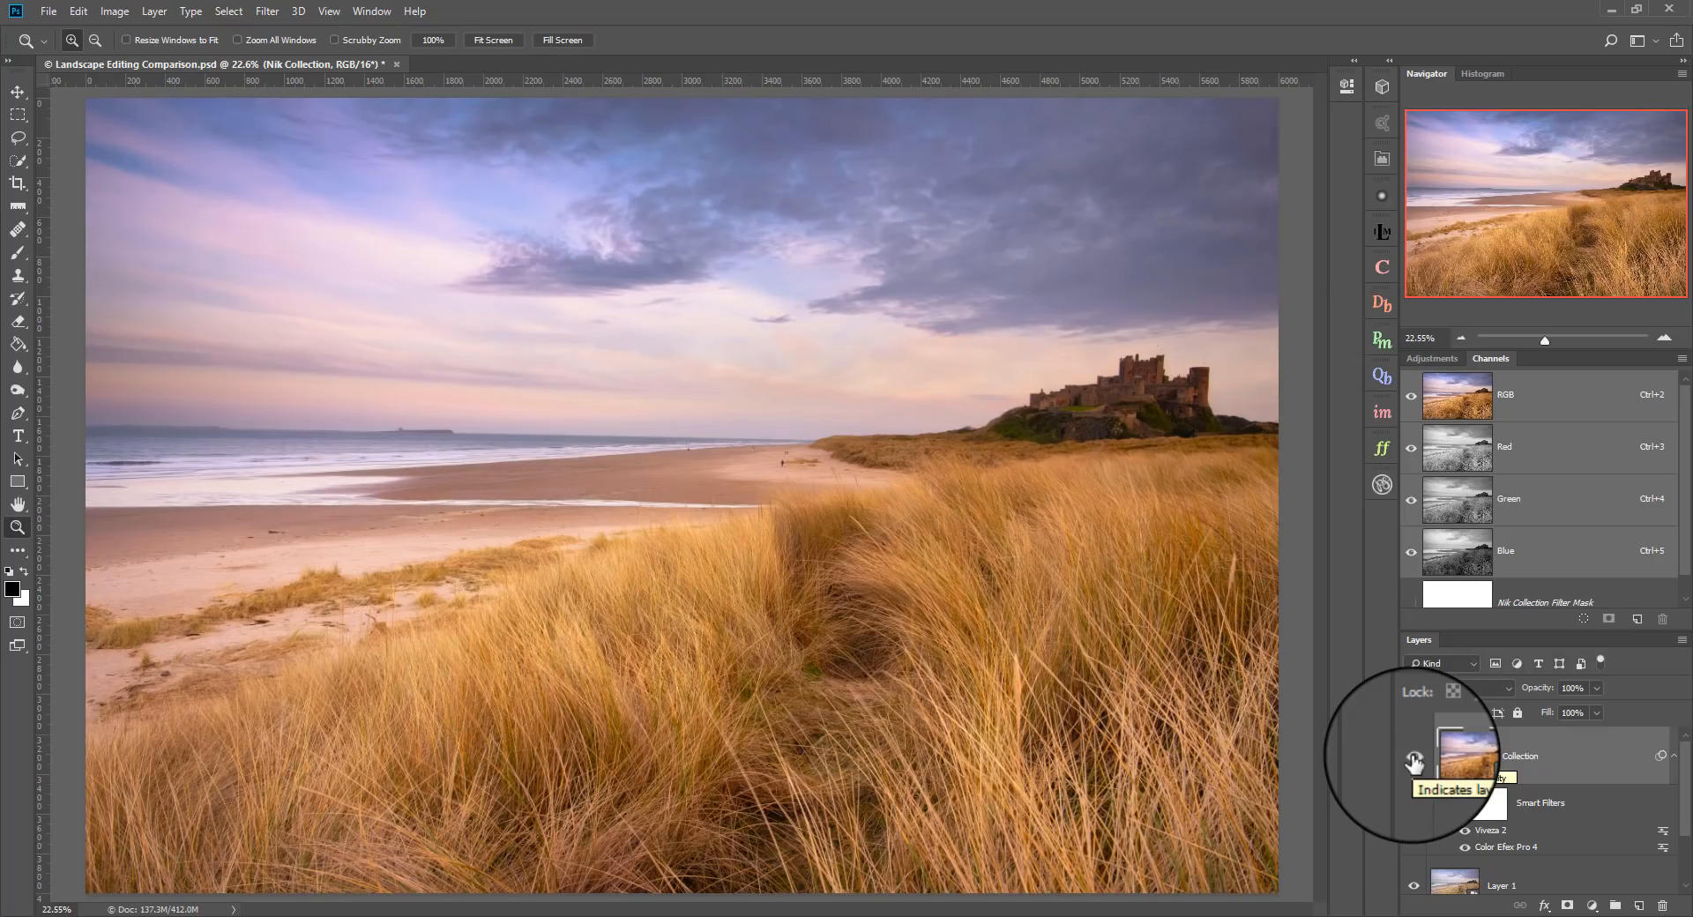
pyautogui.click(1412, 757)
pyautogui.click(1413, 756)
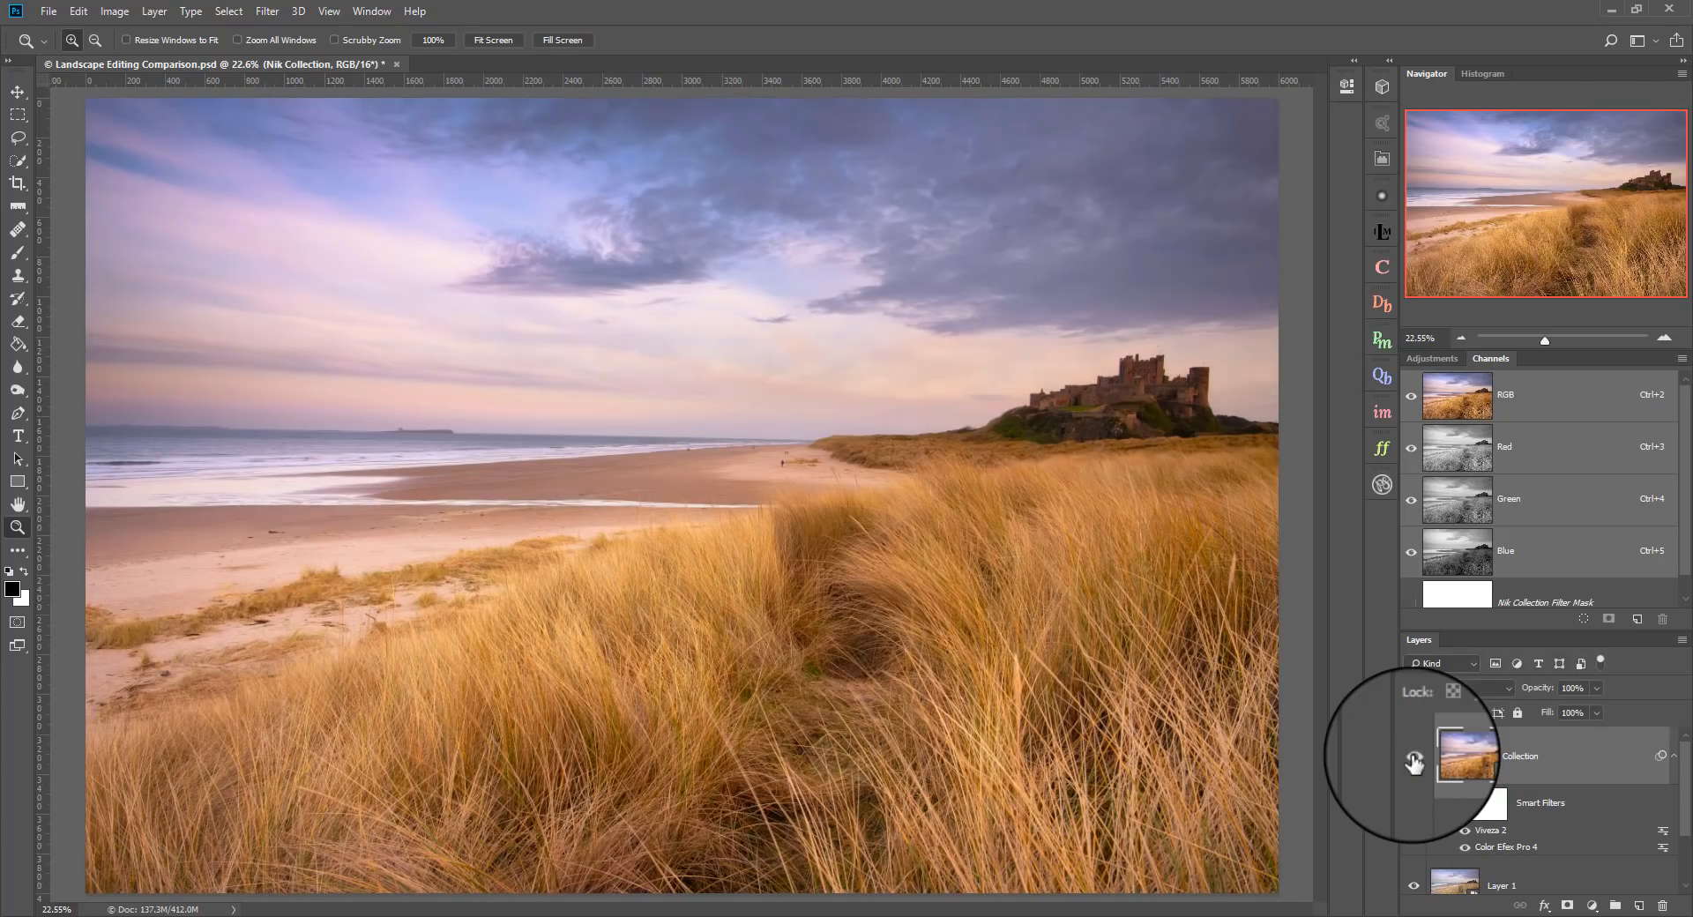